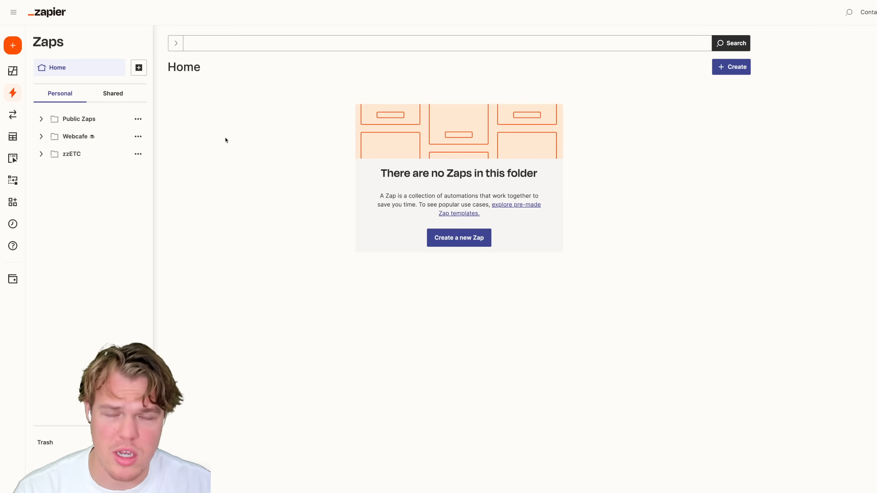
Create a new interface from the Lead Capture template in the Lead Management category
mouse_move(27, 162)
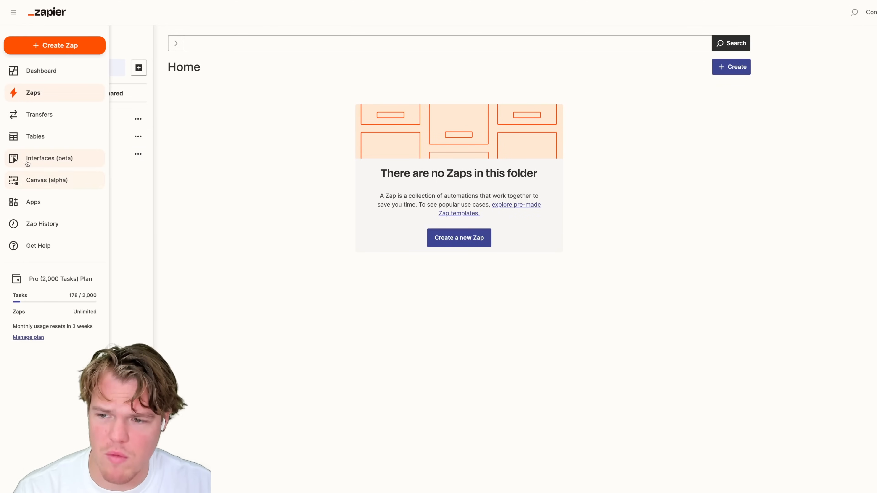
click(47, 163)
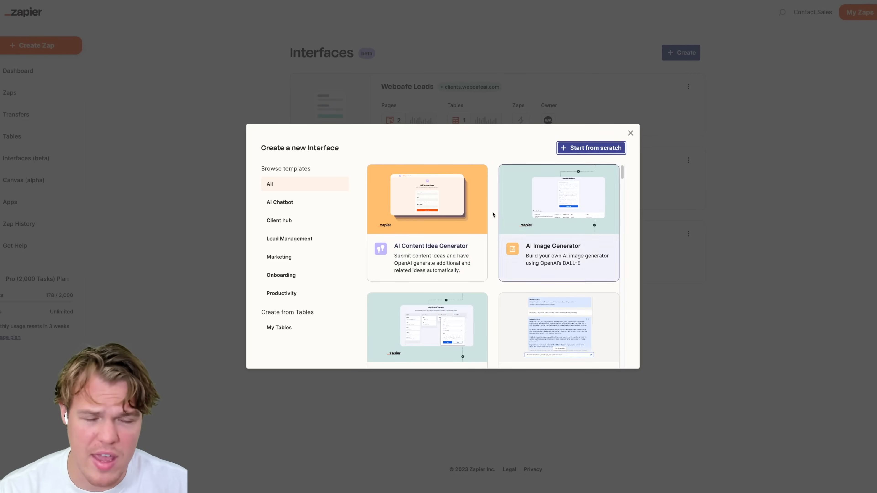
scroll(490, 216, down, 2)
scroll(489, 213, down, 1)
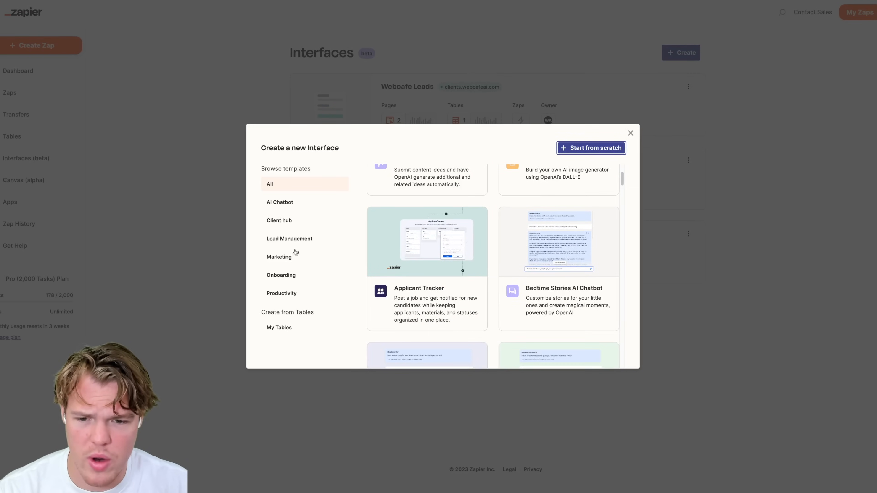
click(300, 239)
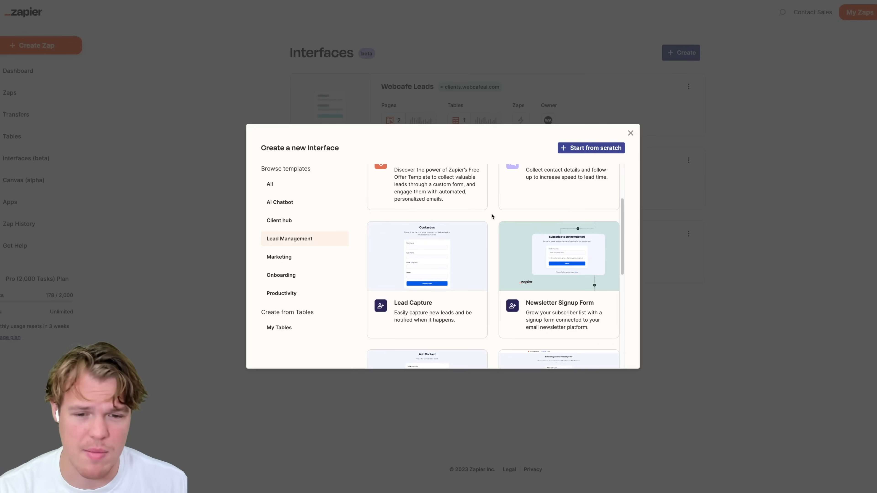
scroll(445, 218, down, 1)
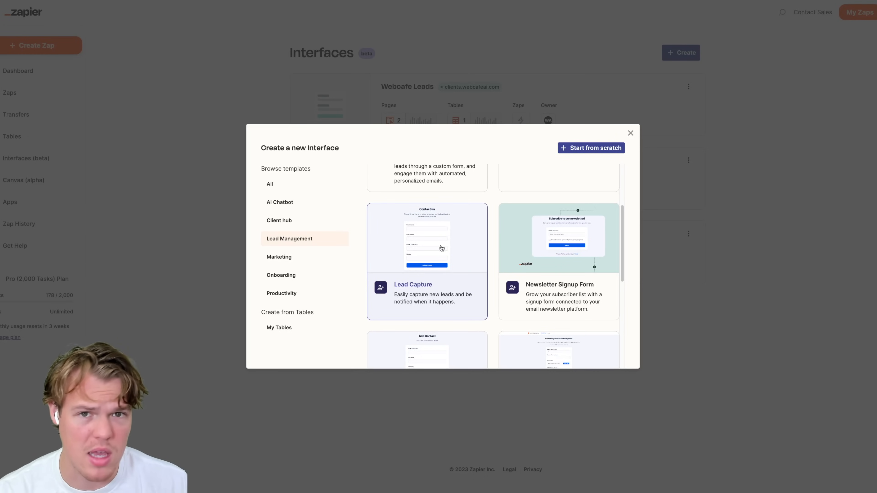
click(441, 248)
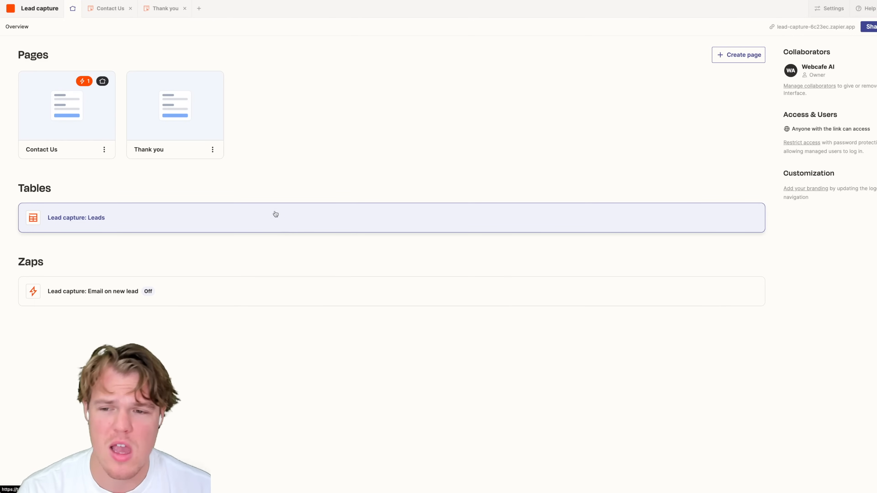
Review the form on the Contact Us page and open the interface's settings
click(97, 123)
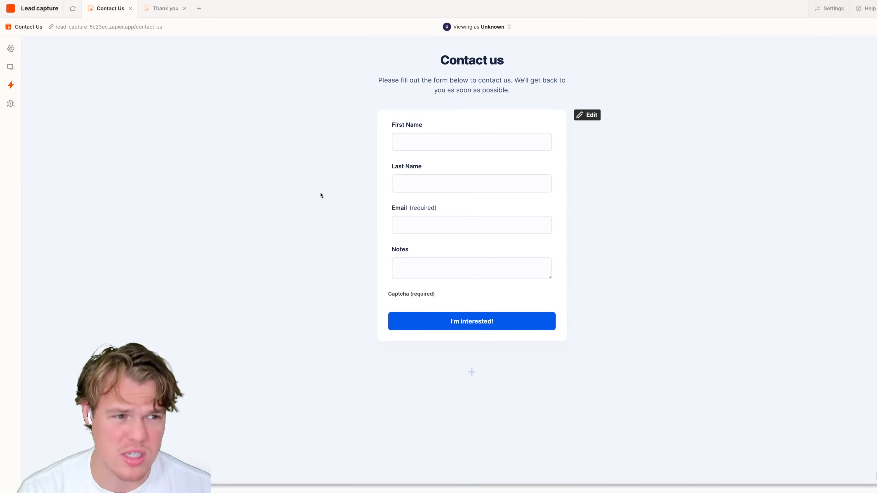
scroll(320, 196, down, 1)
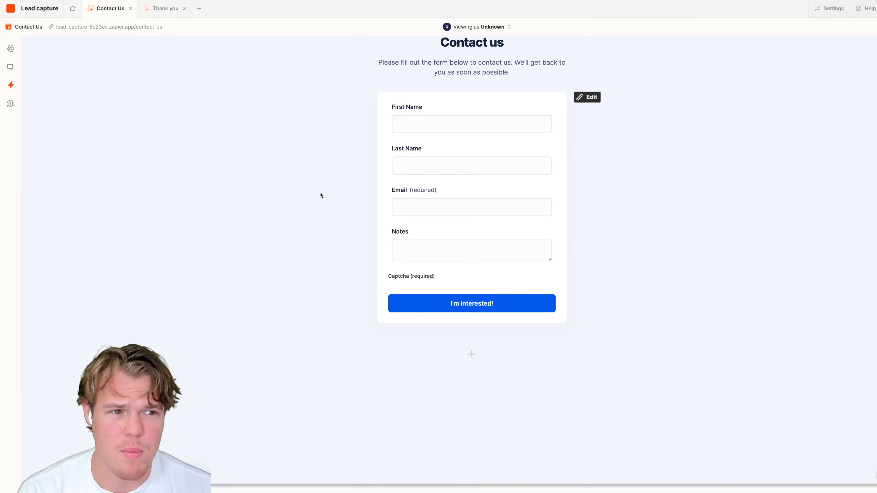
scroll(320, 195, up, 1)
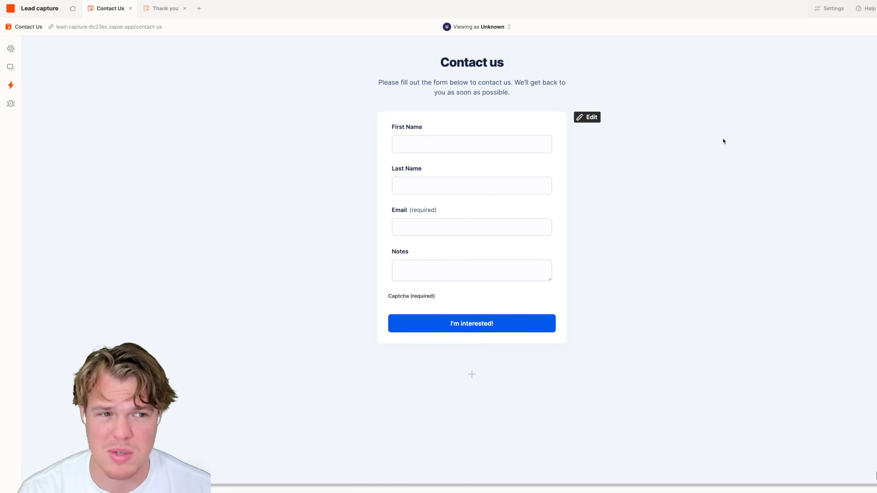
click(829, 8)
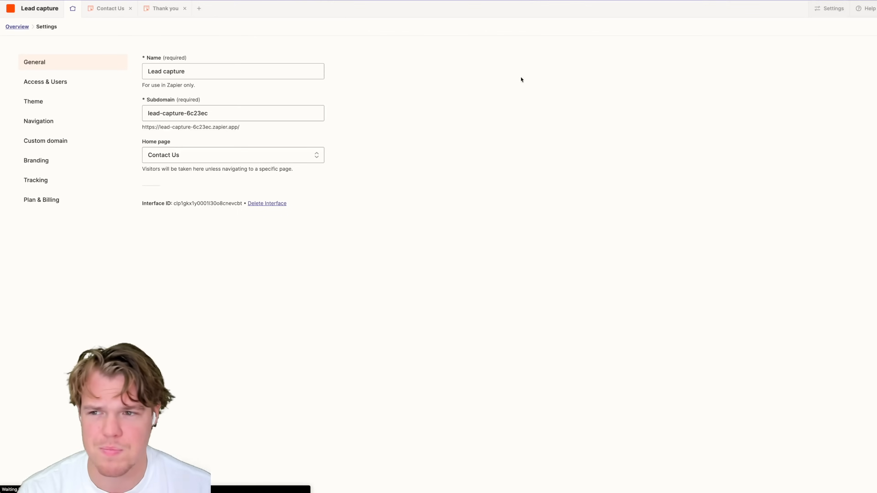
Try to rename the interface as Software Lead Capture
click(259, 72)
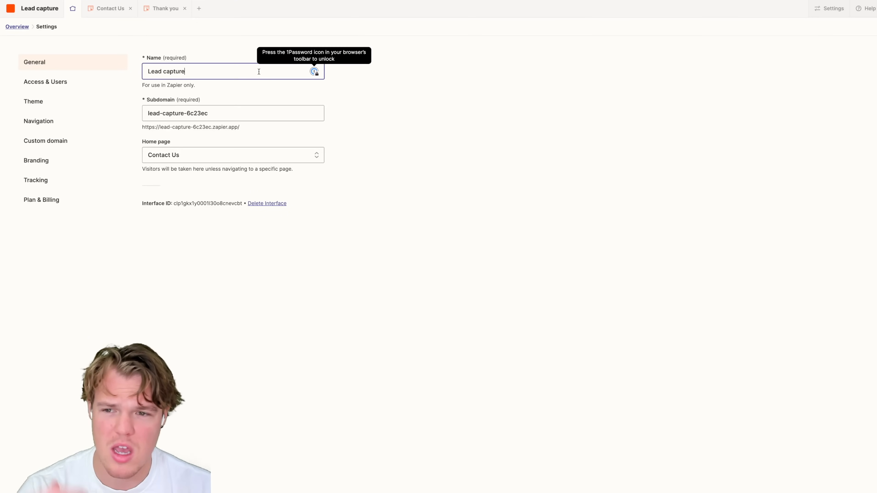
key(ctrl+a)
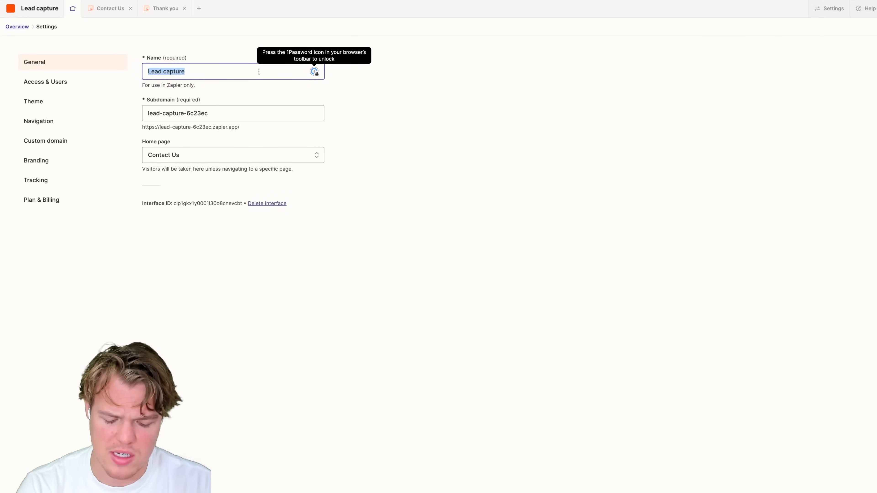
text(Soft)
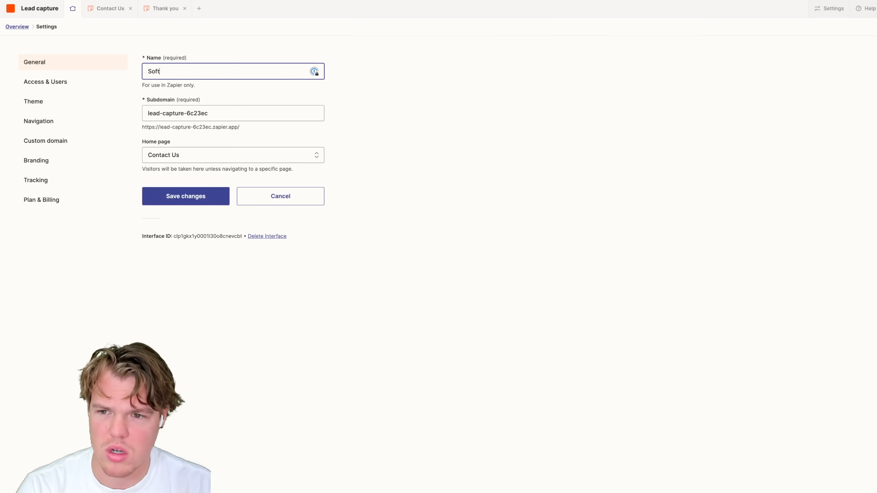
text(ware Lead Captio)
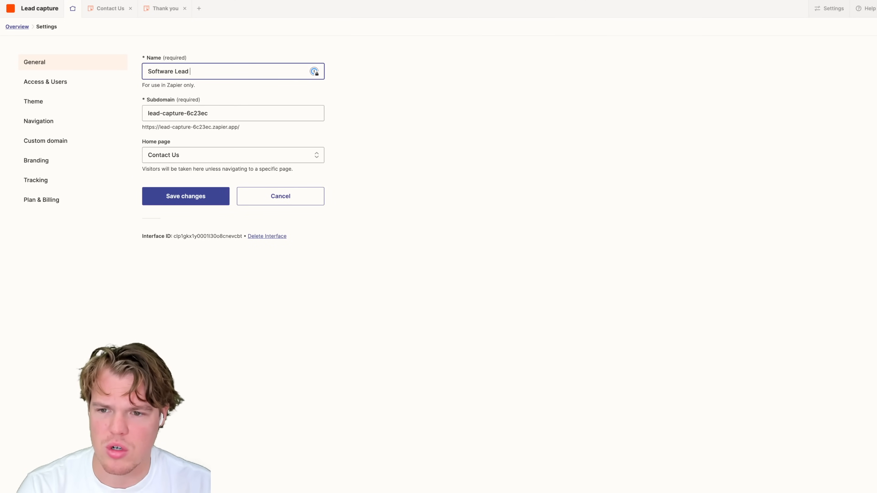
key(BackSpace)
key(BackSpace)
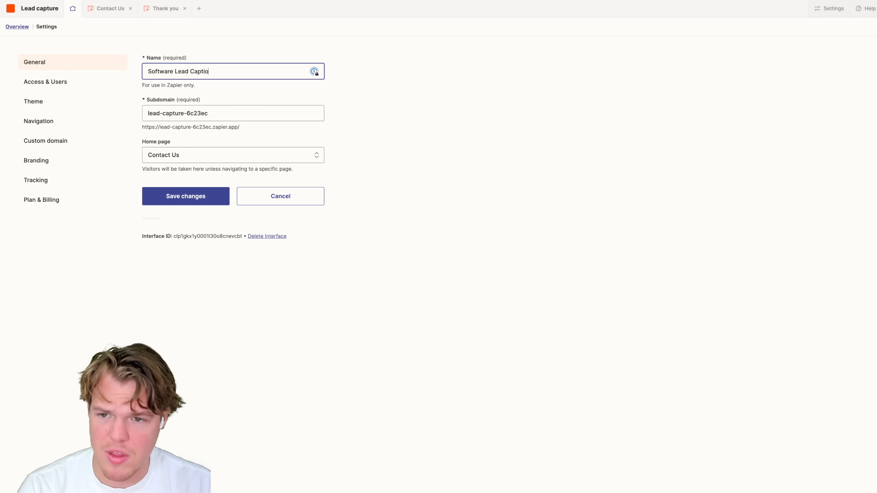
text(ure)
Check the subdomain and the custom domain settings, and return to the general settings
click(222, 112)
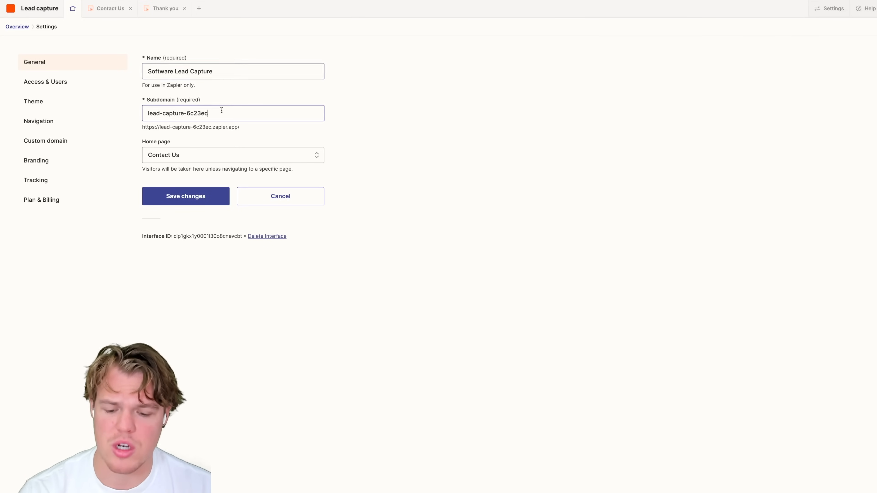
triple_click(221, 110)
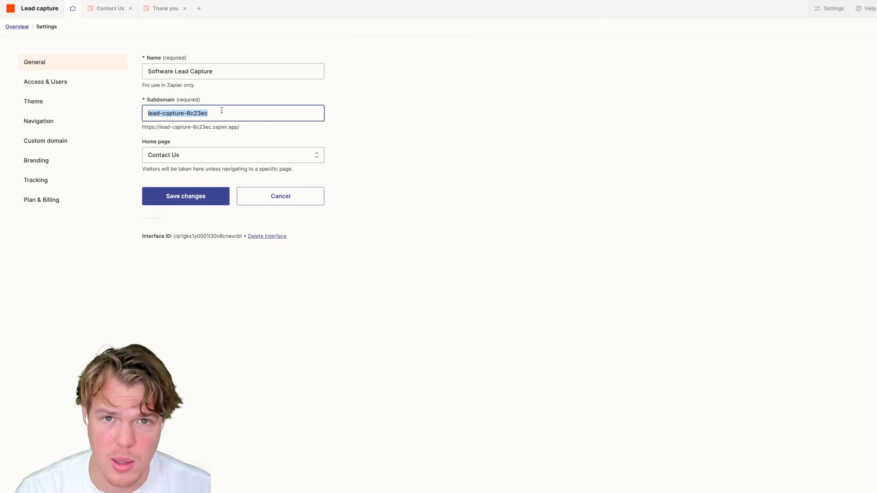
click(68, 140)
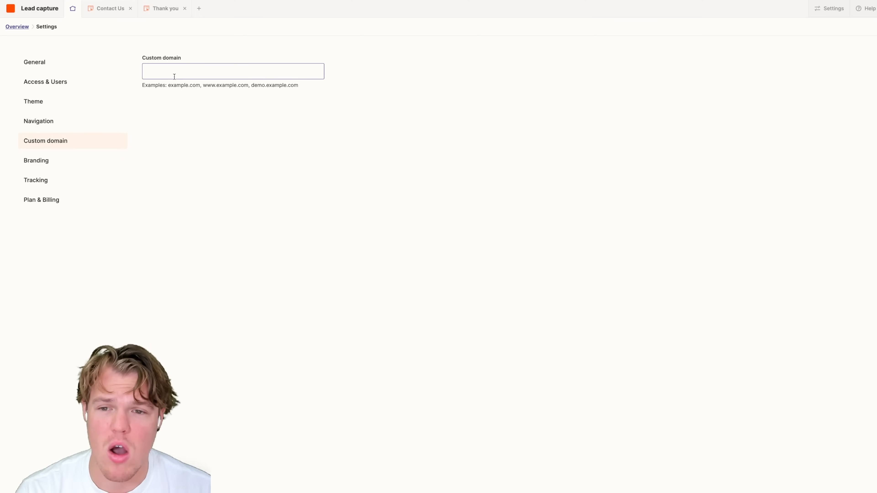
click(68, 64)
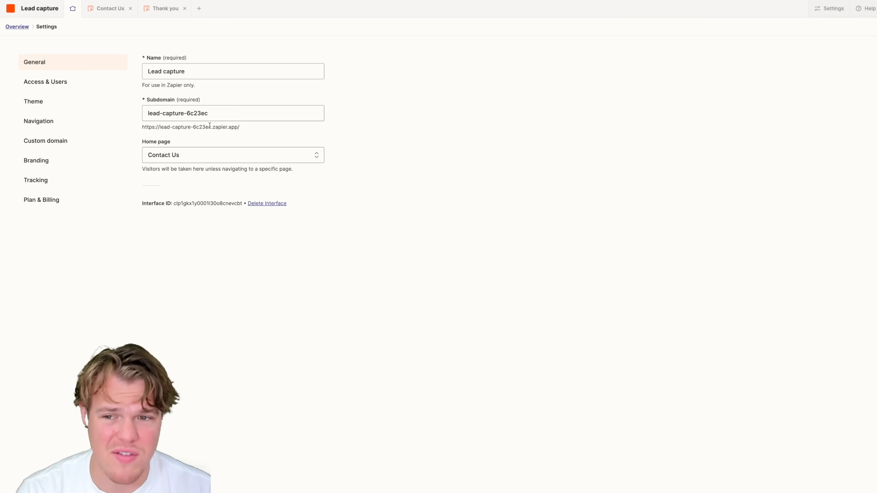
Set the interface's subdomain to webcafesoftware and save the changes
triple_click(204, 113)
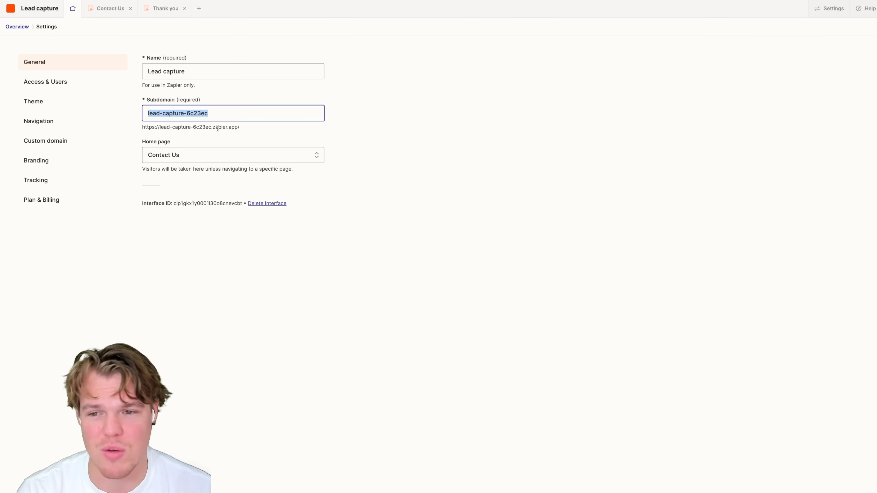
text(w)
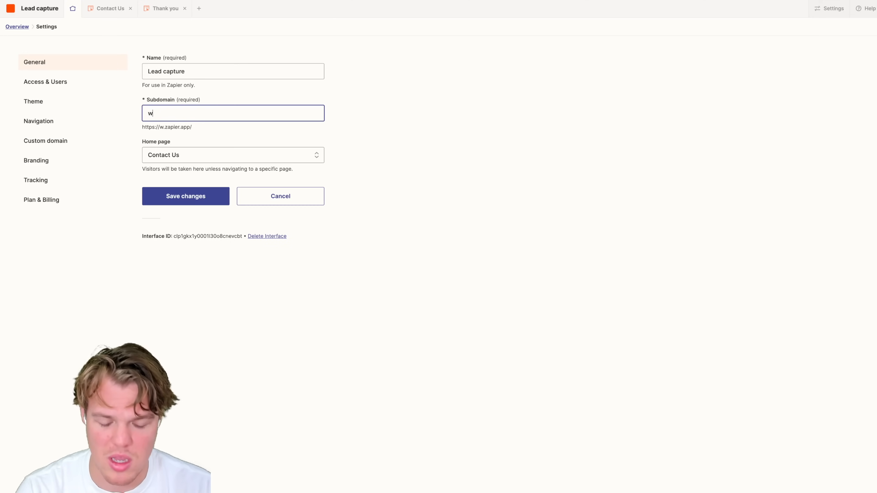
text(ebcafesoftwa)
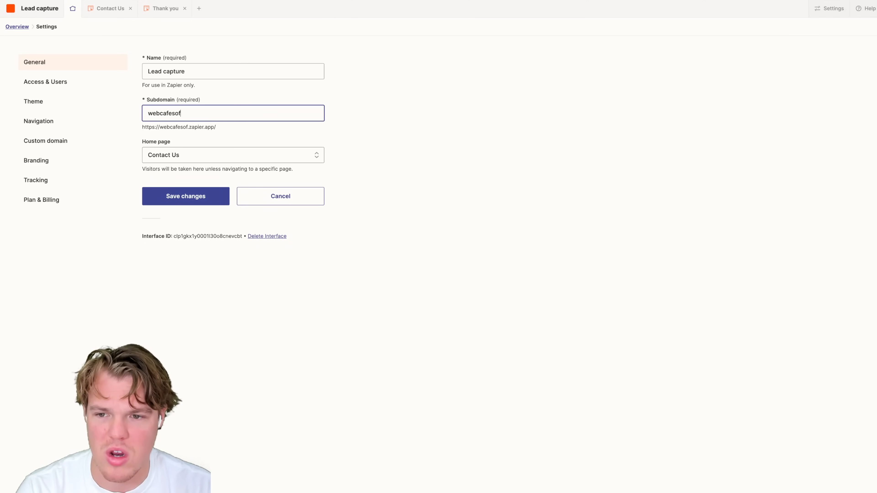
key(BackSpace)
key(BackSpace)
key(BackSpace)
text(rware)
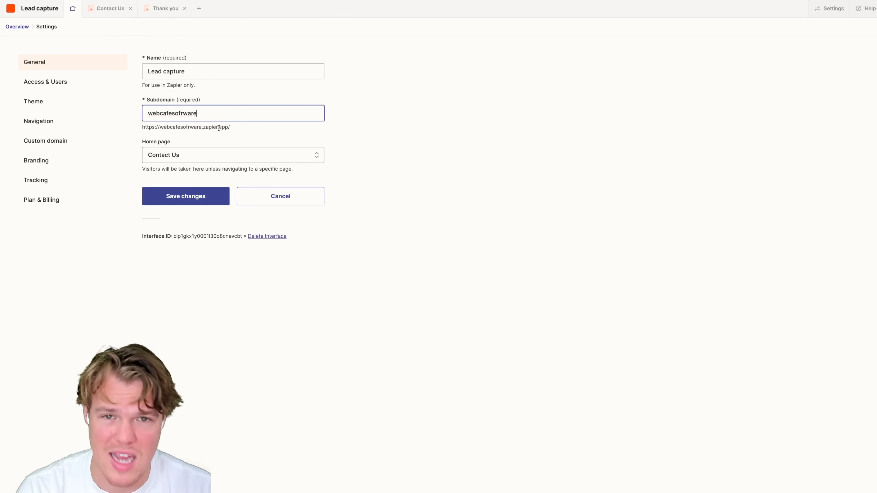
click(238, 140)
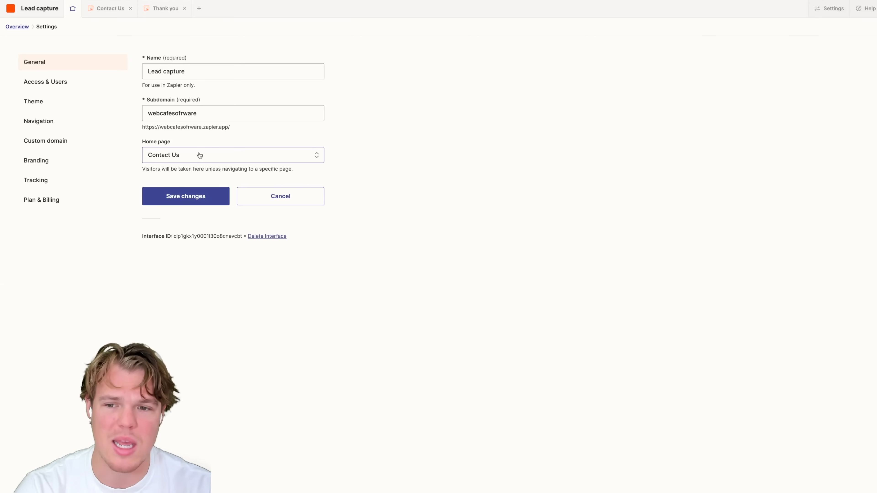
click(183, 113)
key(BackSpace)
text(t)
click(191, 139)
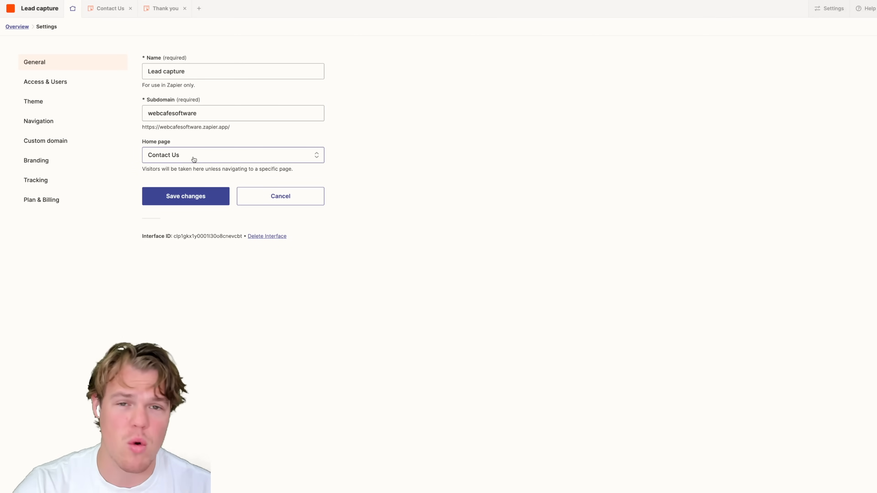
click(183, 196)
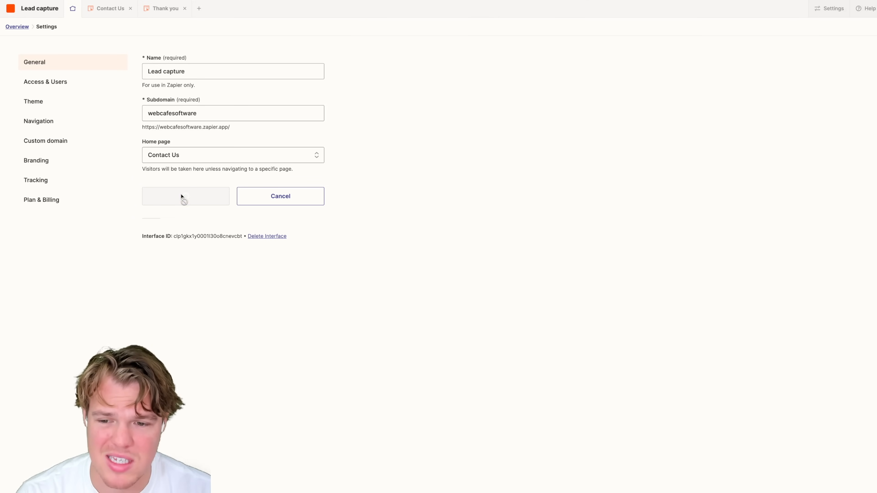
Review the access and user settings and the interface's theme colors
click(92, 85)
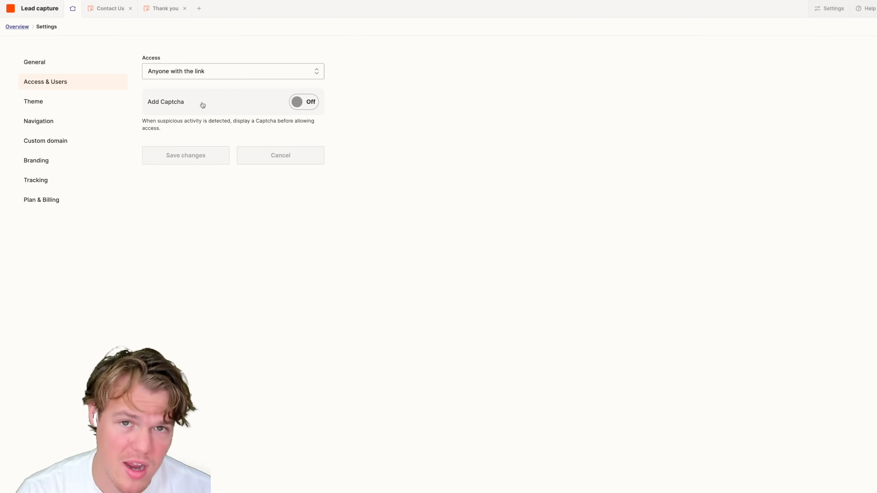
click(99, 103)
scroll(274, 156, down, 6)
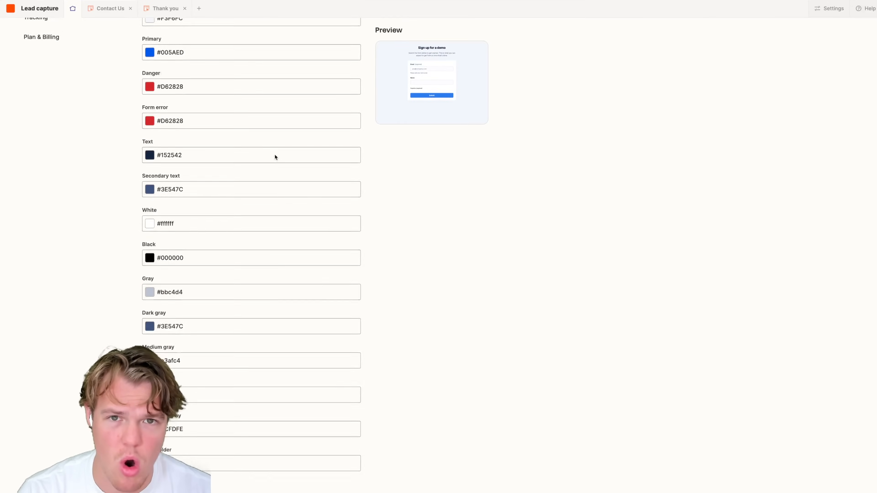
scroll(238, 80, up, 4)
scroll(238, 79, up, 2)
Generate AI themes from the description "I want this to look like apple.com"
click(235, 83)
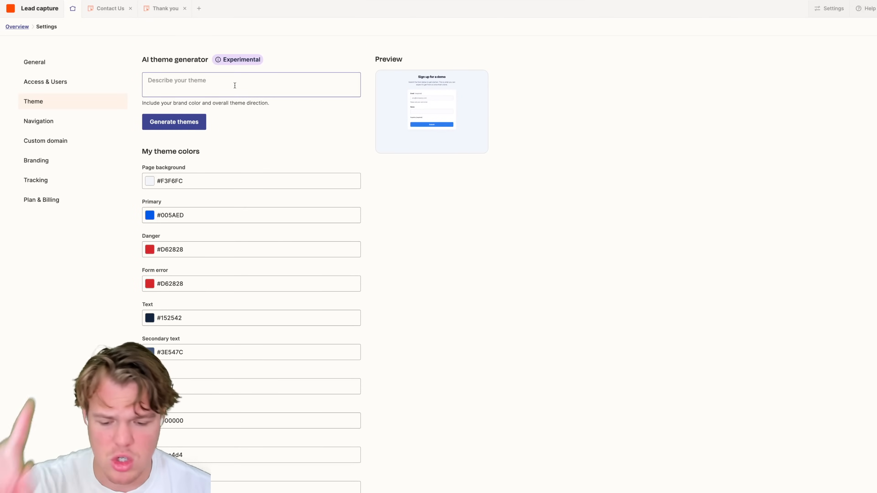
click(284, 126)
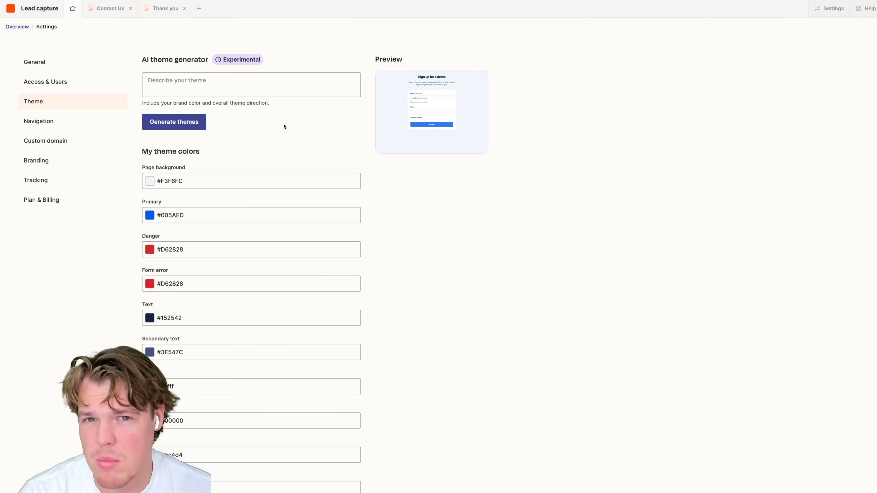
click(247, 88)
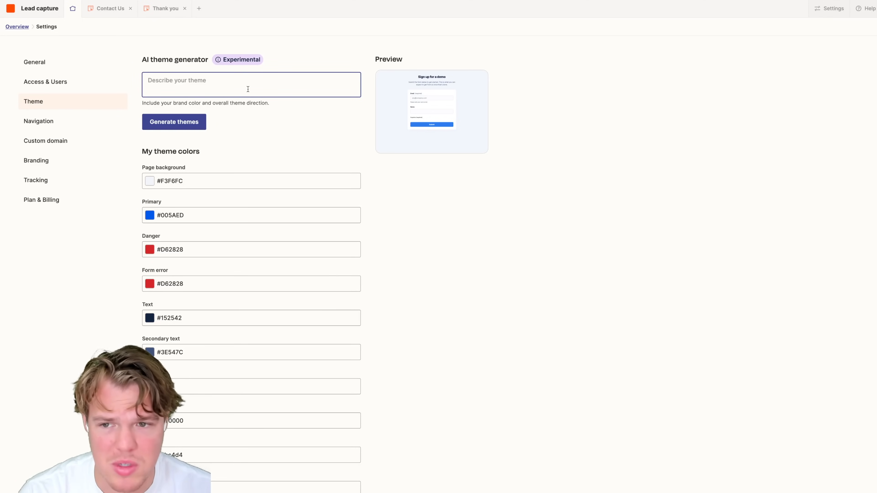
text(I wan)
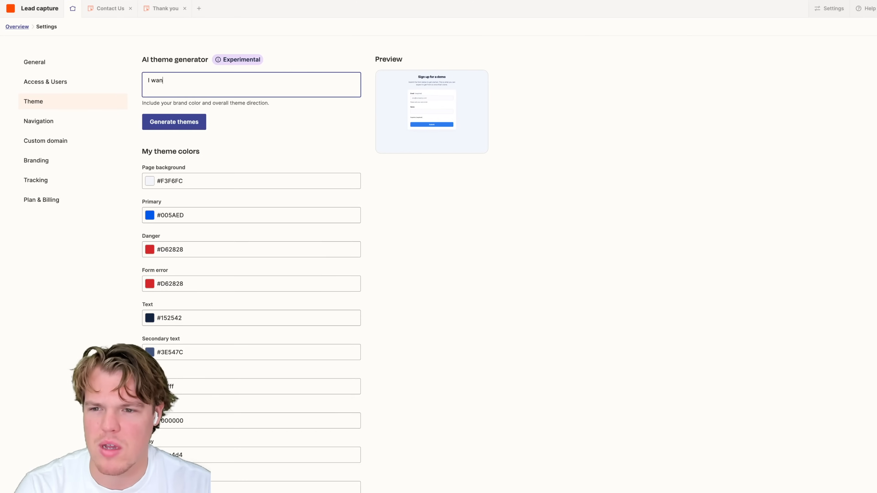
text(t thus)
key(BackSpace)
text(is to look like)
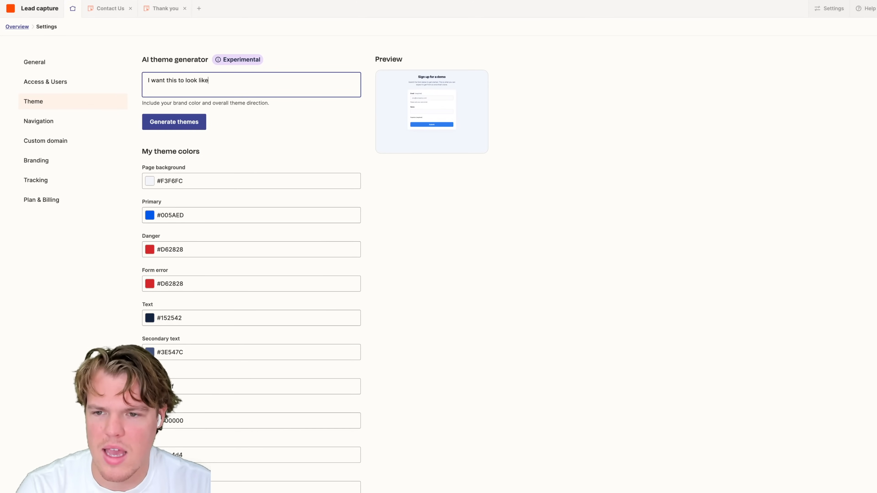
text( apple.com)
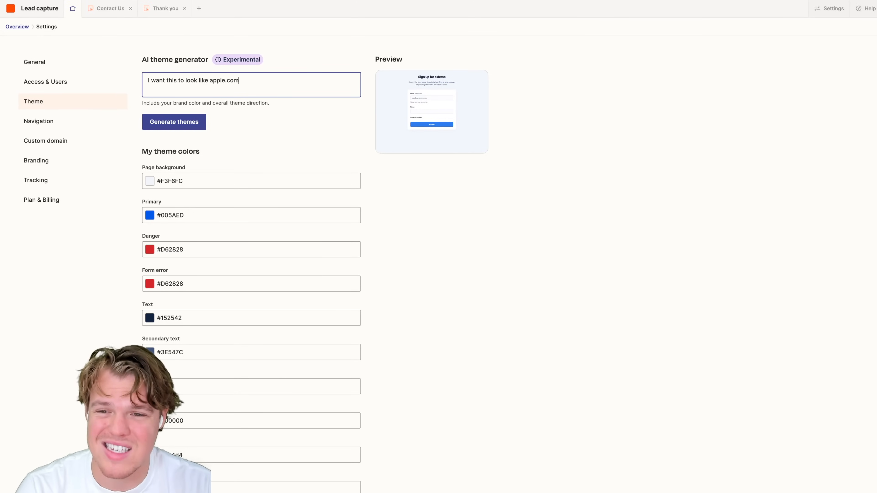
click(178, 124)
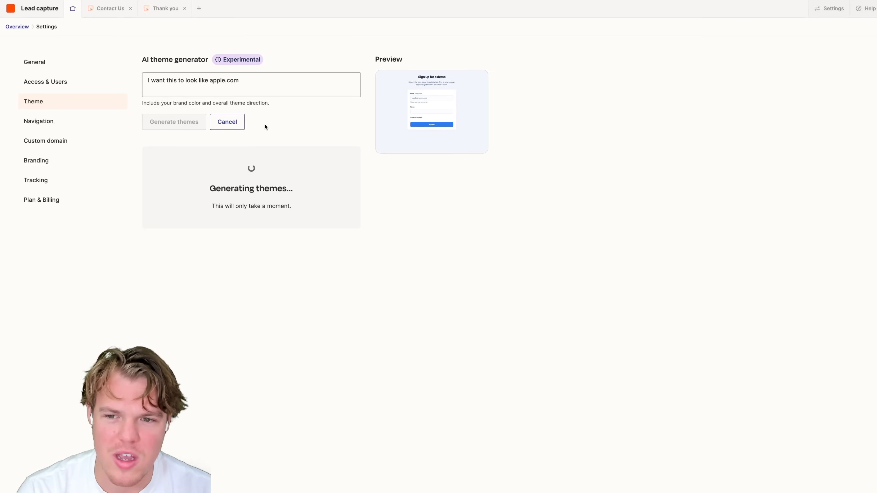
Apply the generated theme with a white page background and black primary color to the interface
click(211, 192)
click(412, 174)
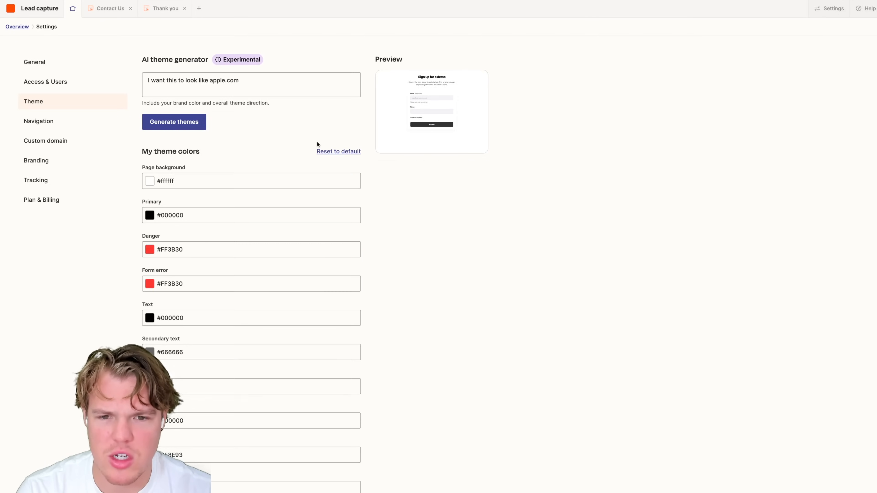
Toggle the option that includes the logo in the navigation, and restore its setting
click(88, 123)
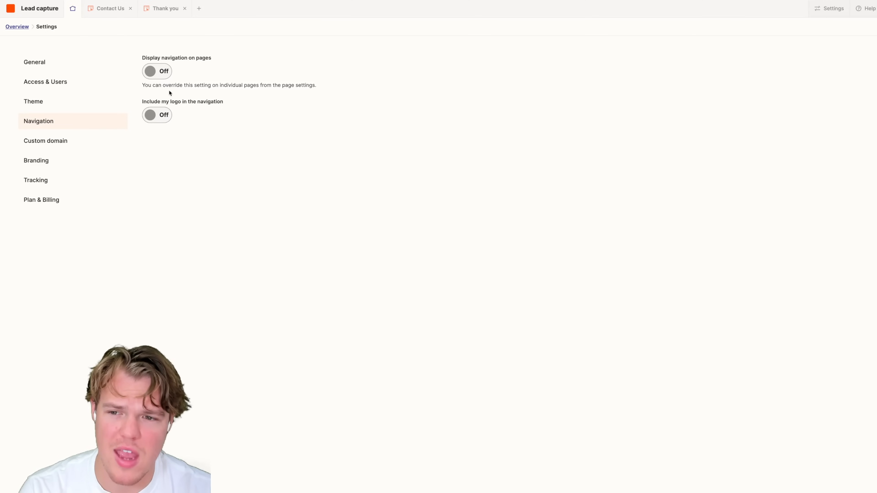
click(170, 120)
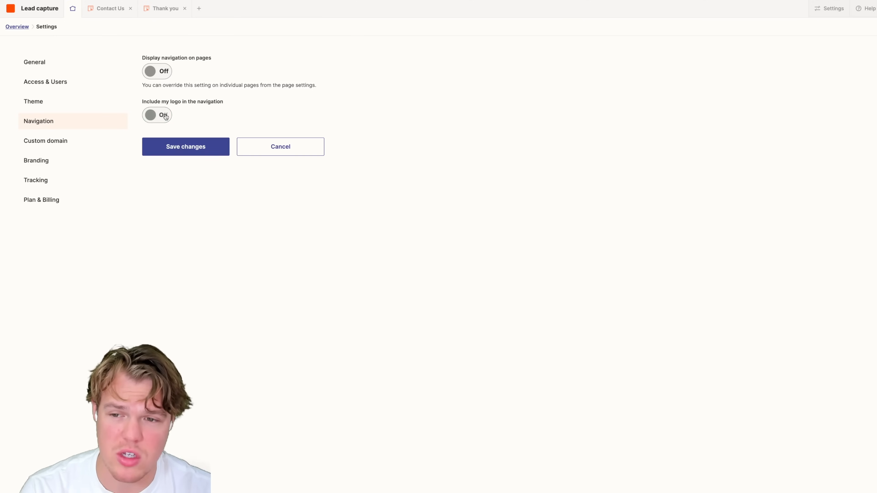
click(152, 116)
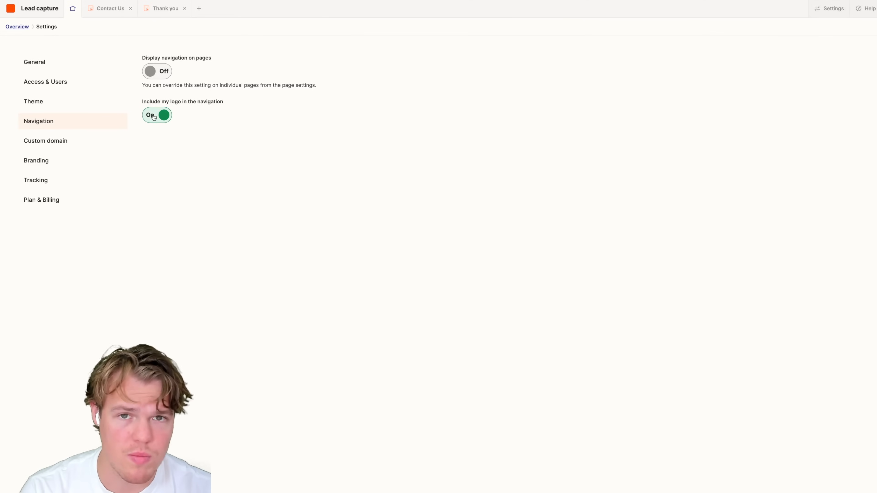
Review the branding settings, including the "Built on Zapier" label option
click(67, 142)
click(72, 161)
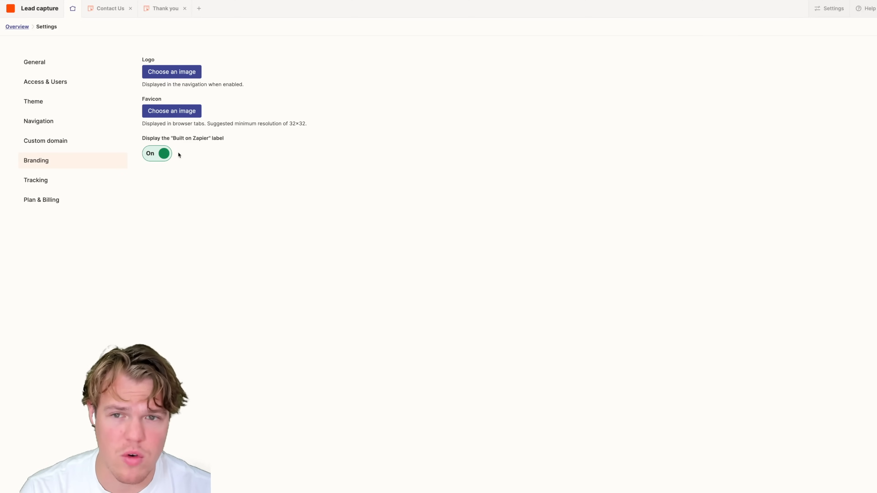
drag(172, 138, 209, 139)
click(235, 152)
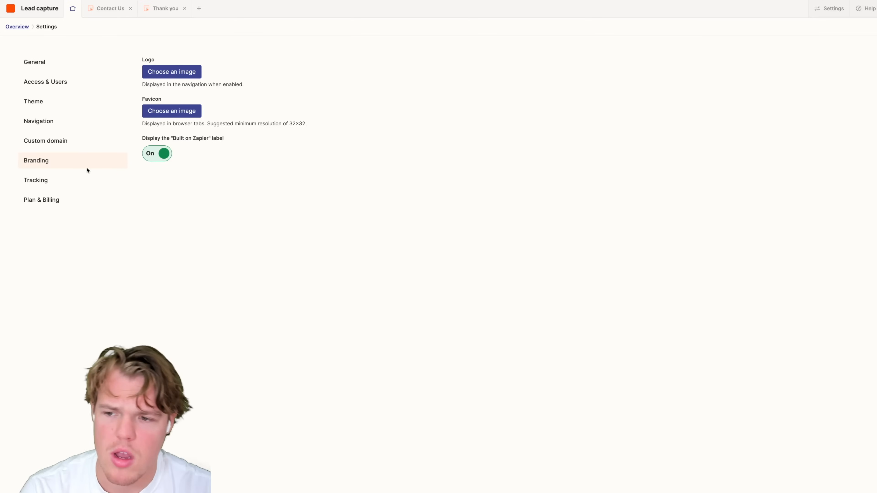
Examine the Google Universal Analytics tracking setting and the plan and billing settings, and return to the general settings
click(70, 178)
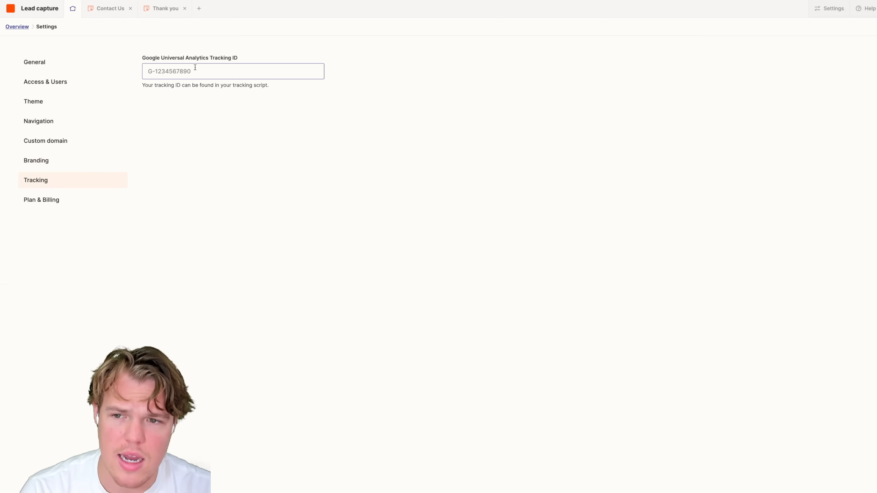
drag(144, 58, 254, 61)
click(243, 121)
click(155, 66)
click(216, 133)
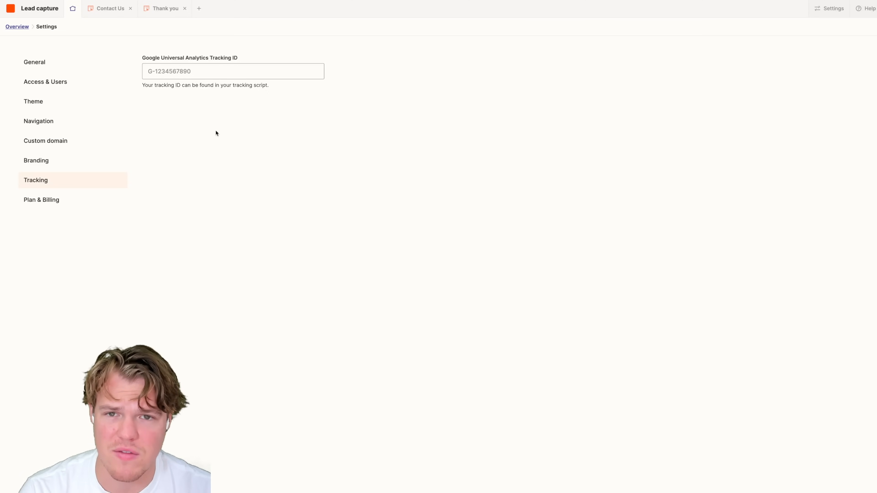
click(199, 72)
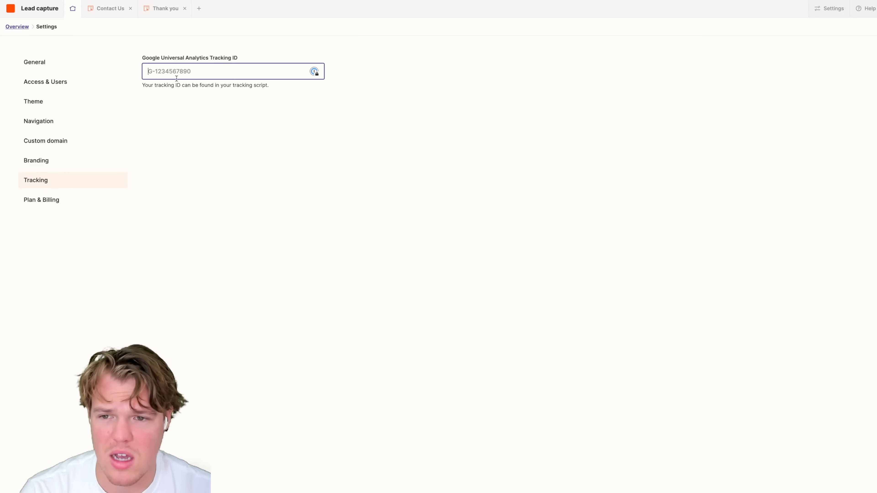
click(78, 204)
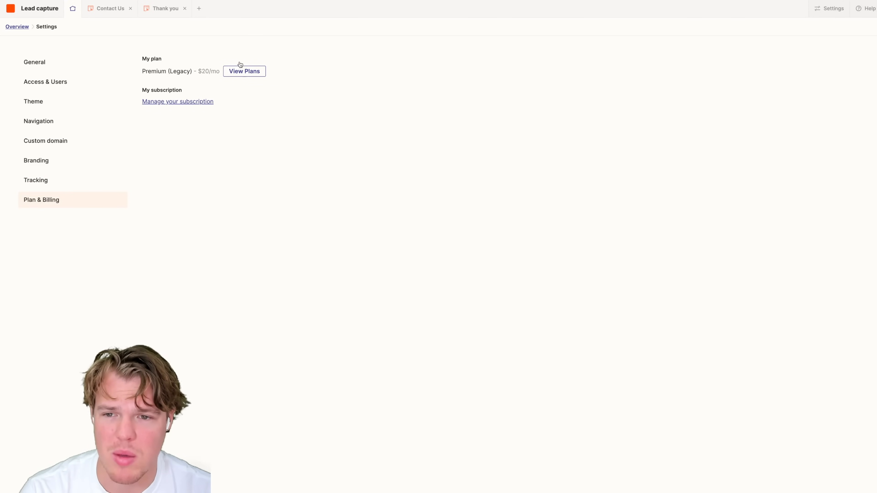
click(61, 70)
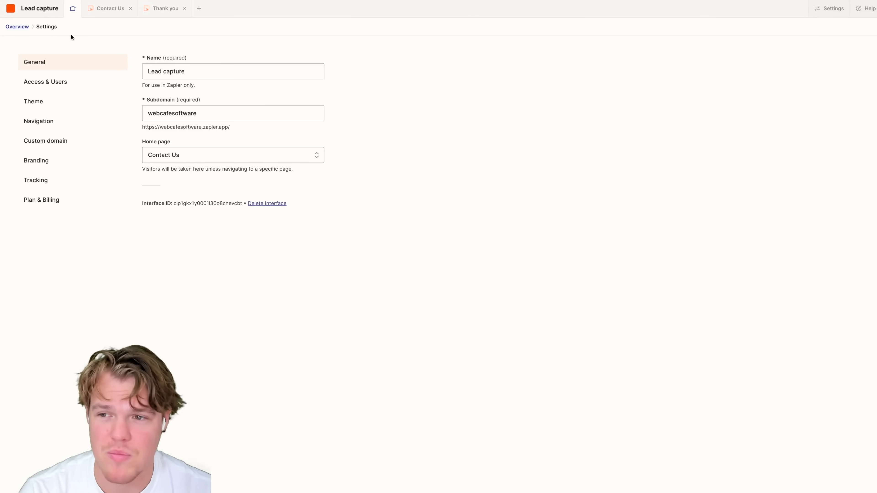
Set the Contact Us page's meta title to "Webcafe Software - Contact" and save the page options
click(109, 10)
scroll(231, 156, down, 1)
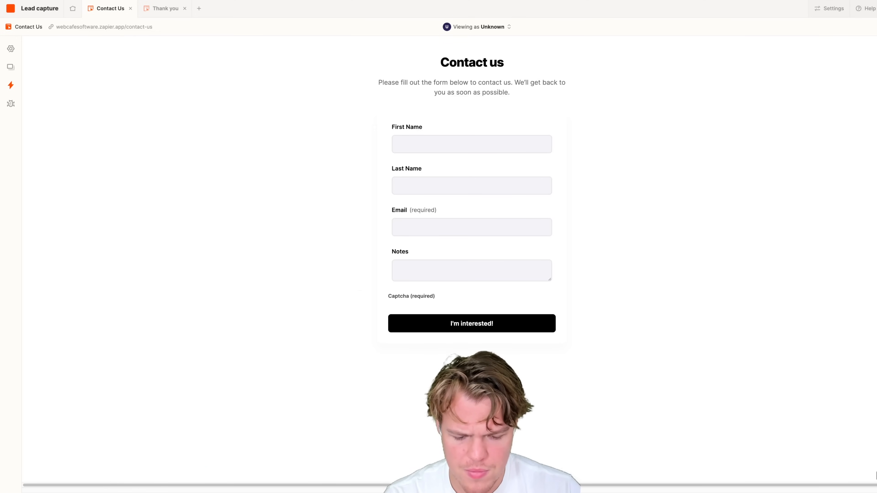
click(15, 53)
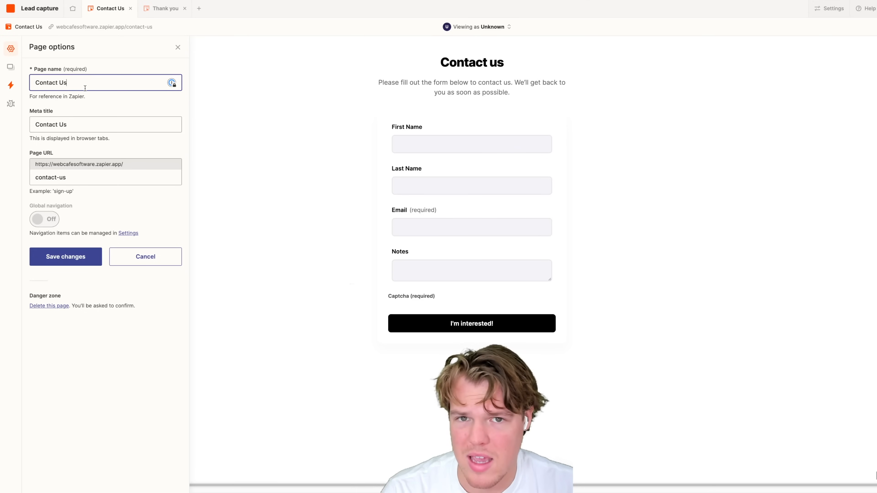
double_click(60, 124)
key(super+a)
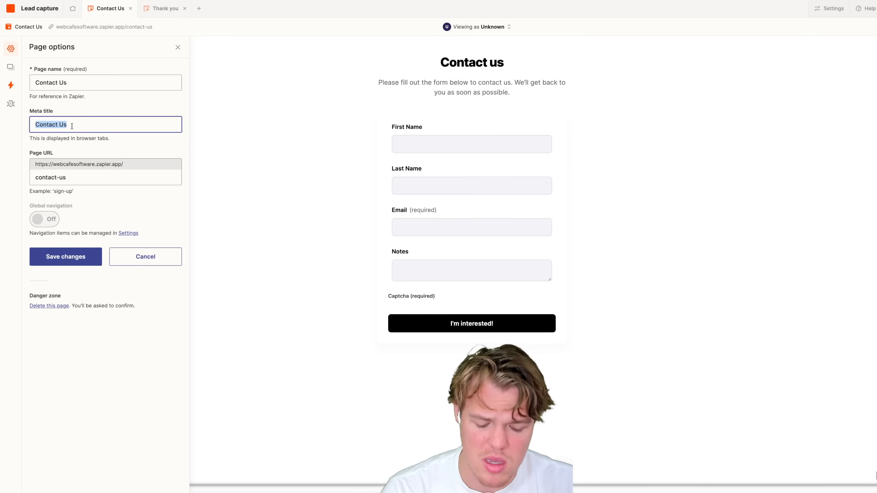
text(Wencbca)
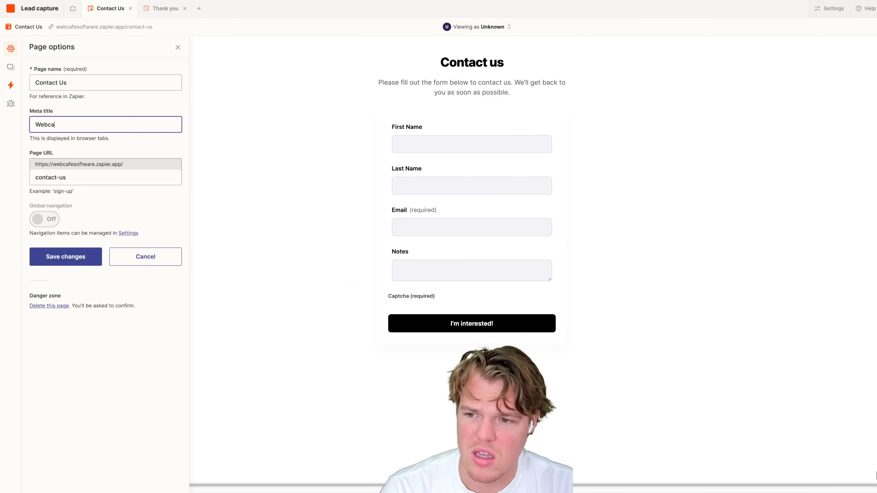
text(fe Software)
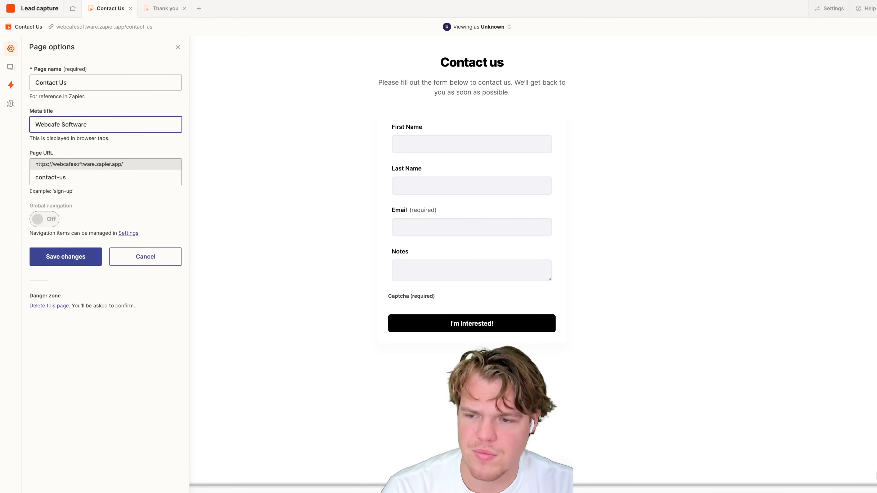
text( L)
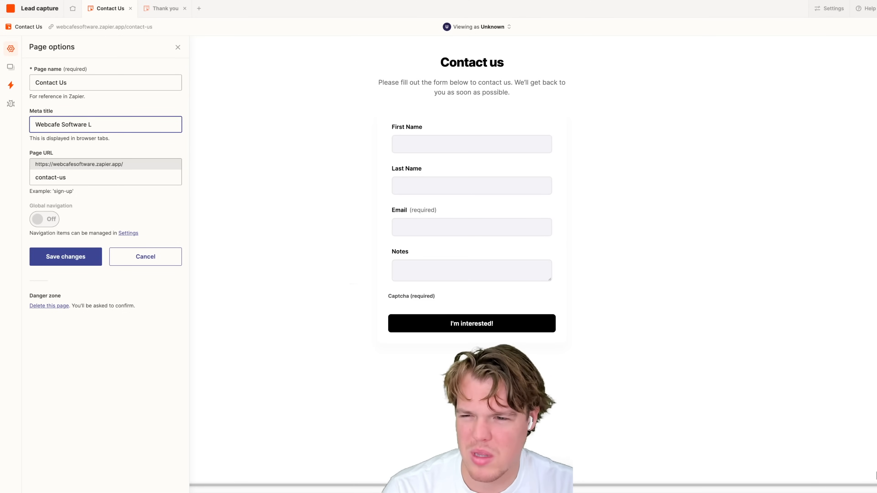
text(e Contact)
click(127, 154)
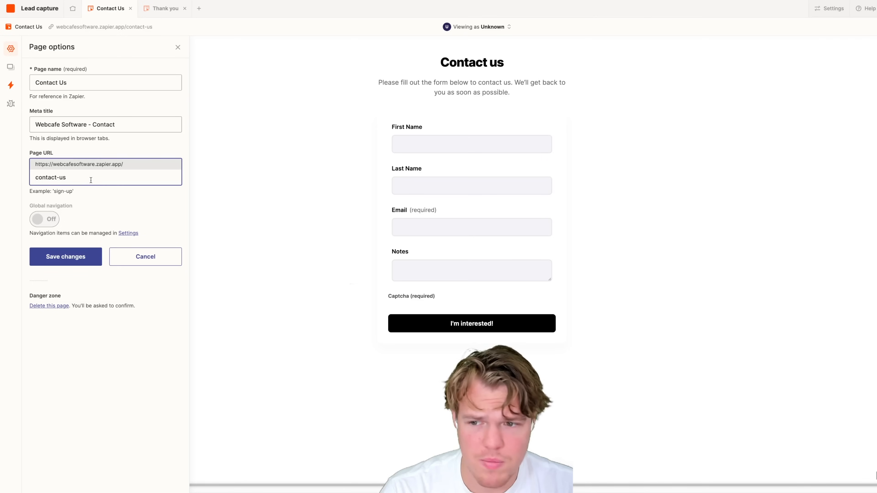
click(65, 256)
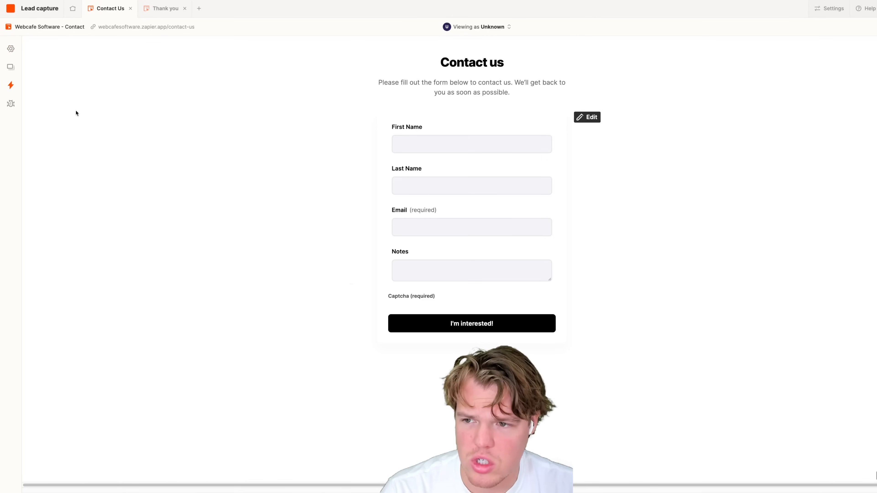
Add a divider component between the heading text and the contact form, and delete it again
click(17, 70)
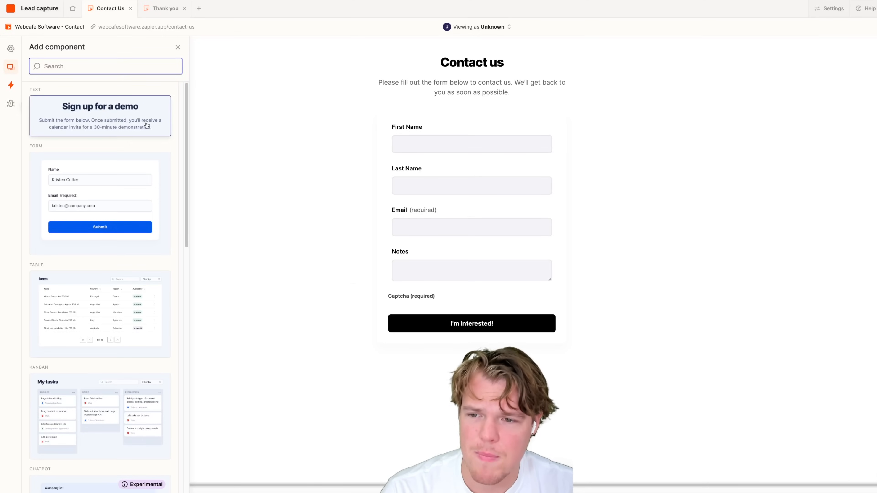
scroll(151, 126, down, 1)
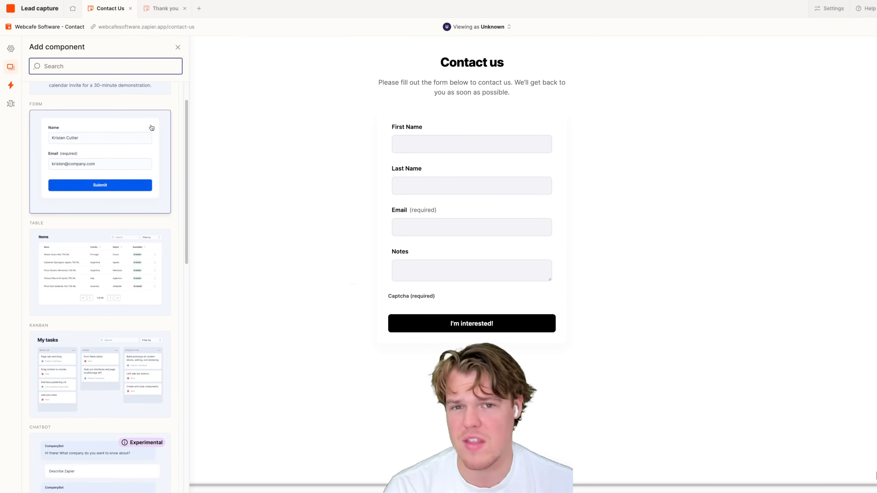
scroll(151, 127, up, 2)
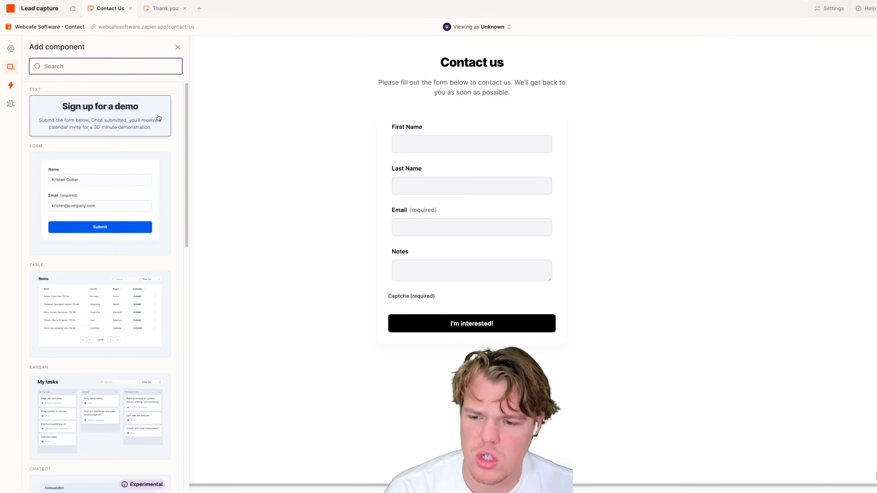
scroll(138, 208, down, 12)
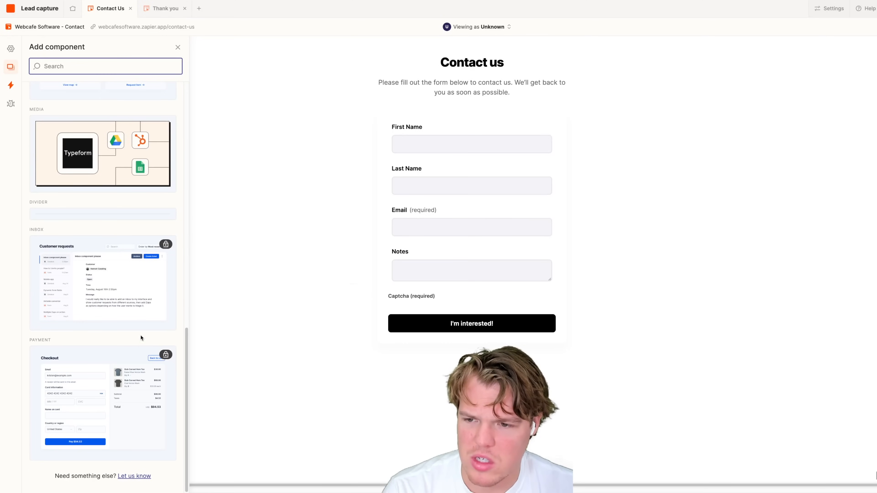
scroll(92, 304, up, 3)
drag(92, 307, 401, 141)
click(327, 212)
click(400, 124)
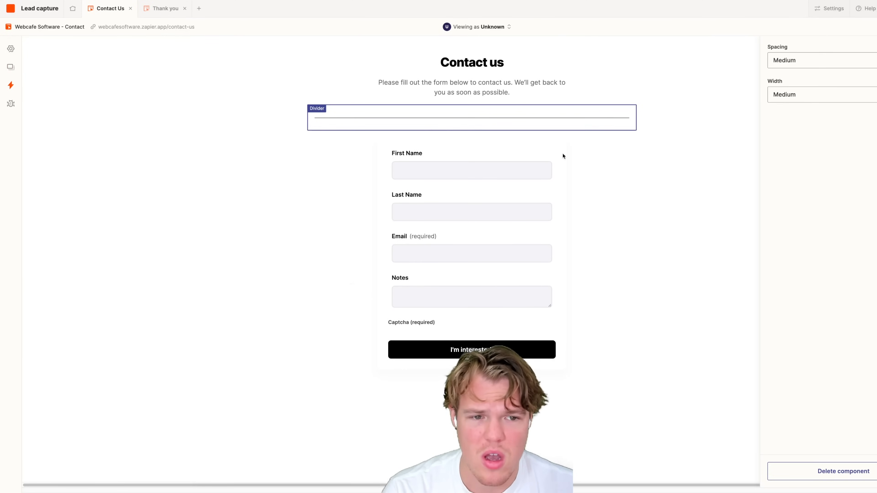
click(773, 467)
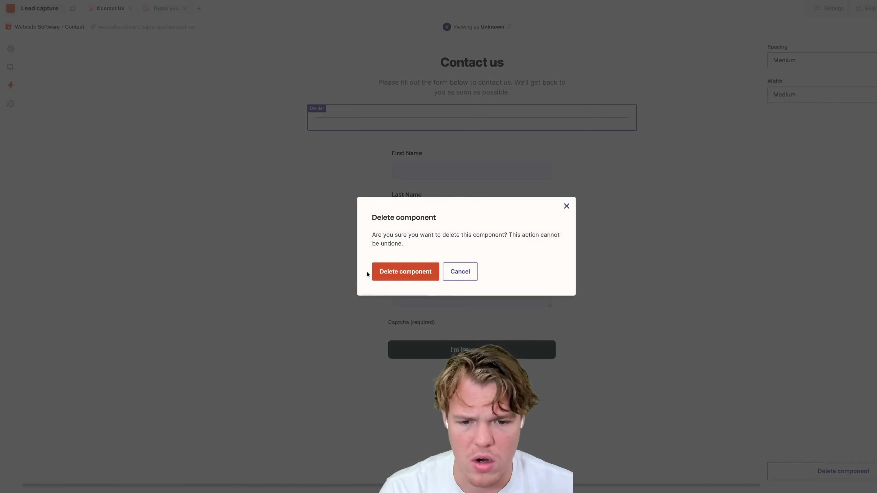
click(383, 271)
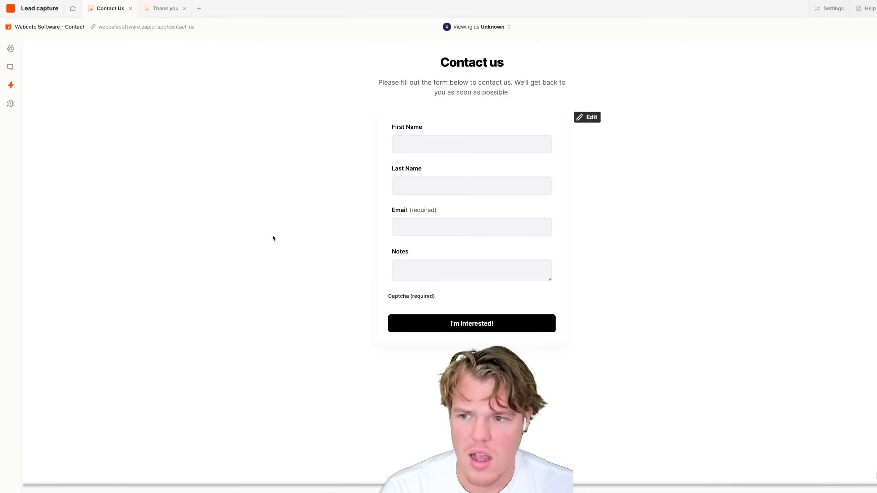
Add a media component between the heading text and the contact form
click(11, 68)
scroll(144, 264, down, 5)
scroll(143, 264, down, 10)
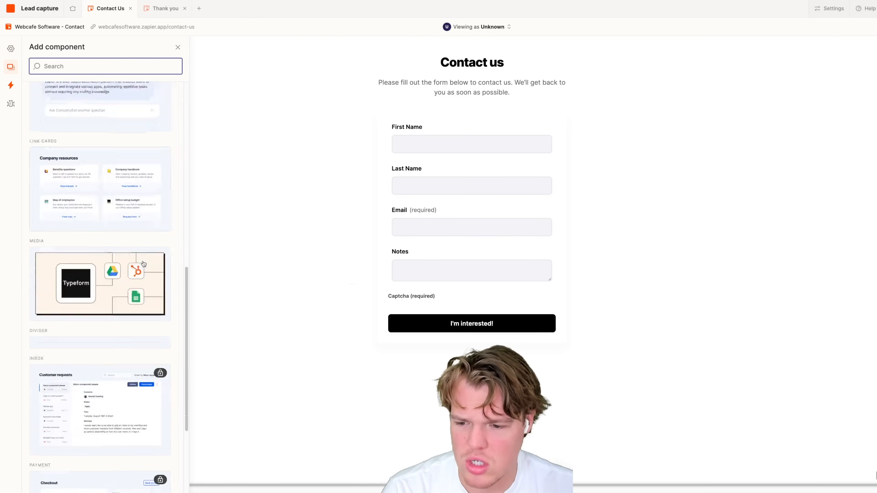
scroll(143, 264, up, 10)
scroll(144, 264, up, 7)
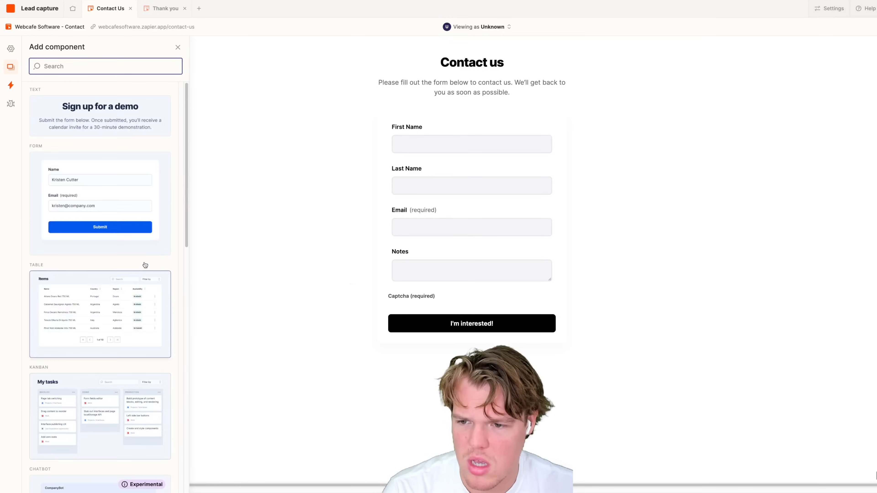
scroll(144, 264, down, 11)
scroll(144, 284, down, 5)
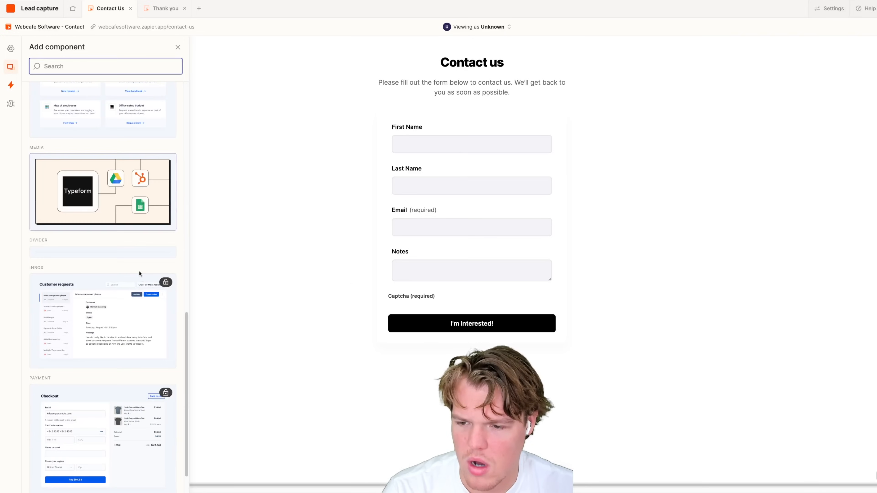
drag(137, 196, 507, 131)
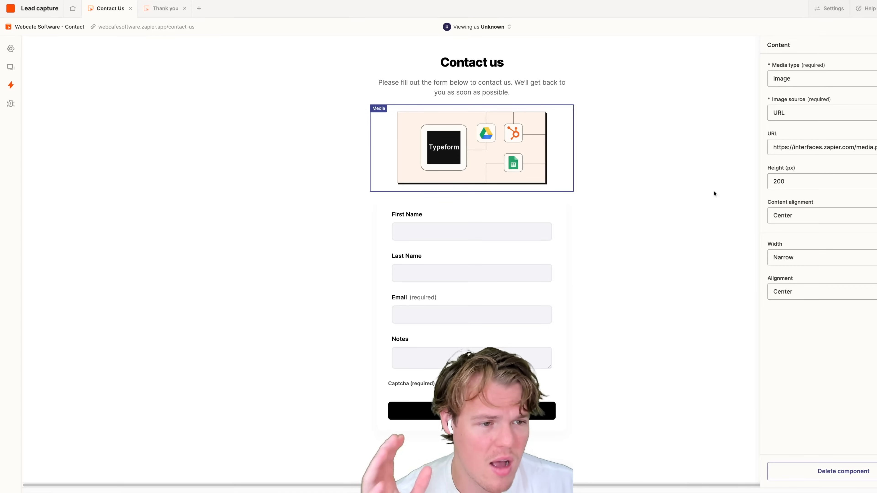
Check the media component's image source and media type options, and delete the component
click(839, 117)
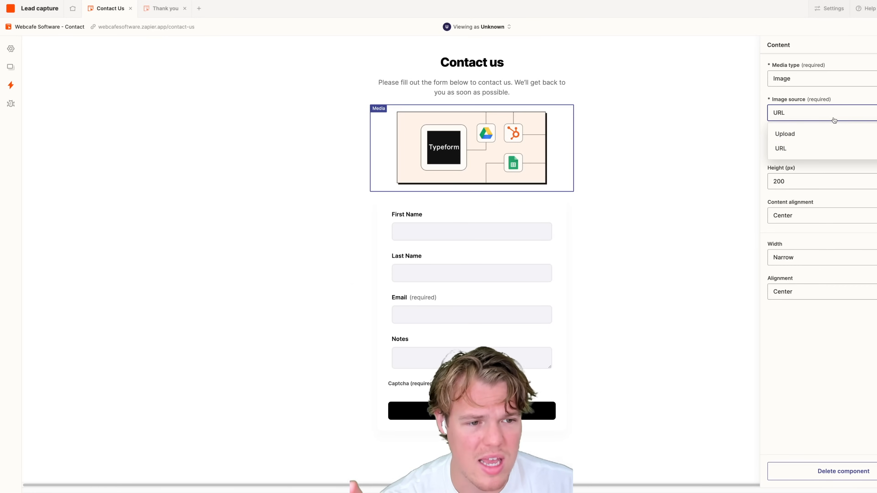
click(820, 115)
click(830, 83)
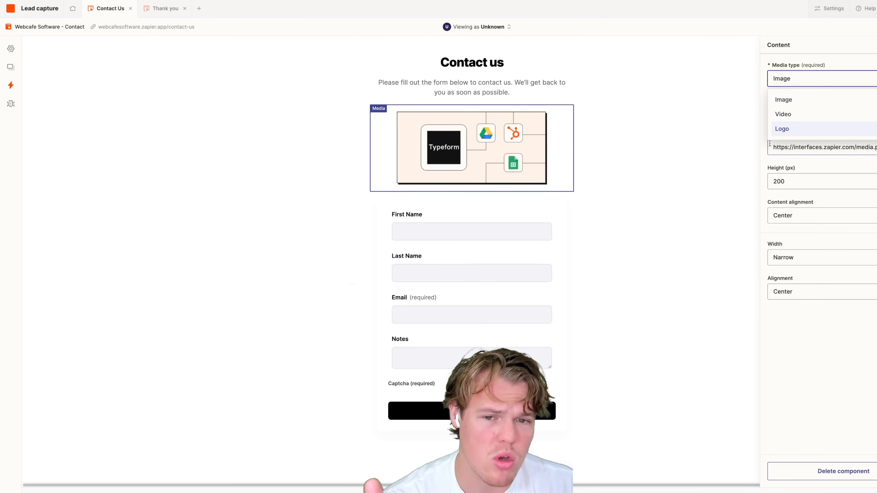
click(609, 157)
click(515, 153)
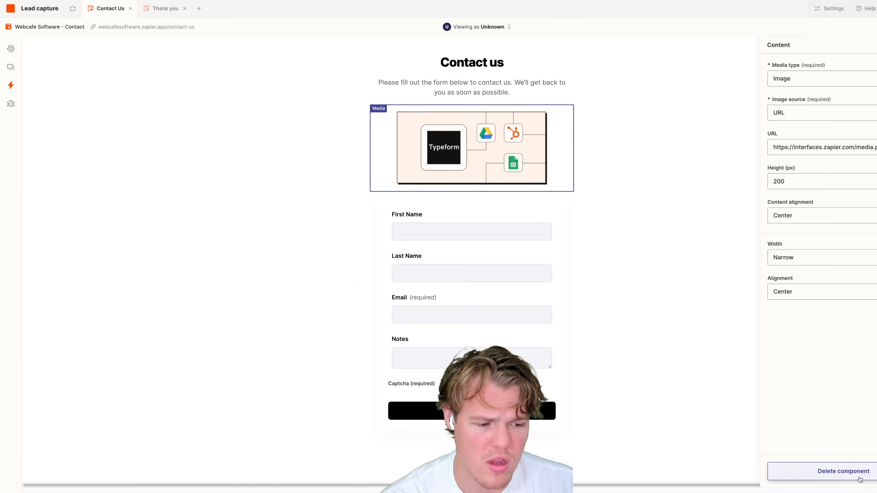
click(832, 471)
click(404, 276)
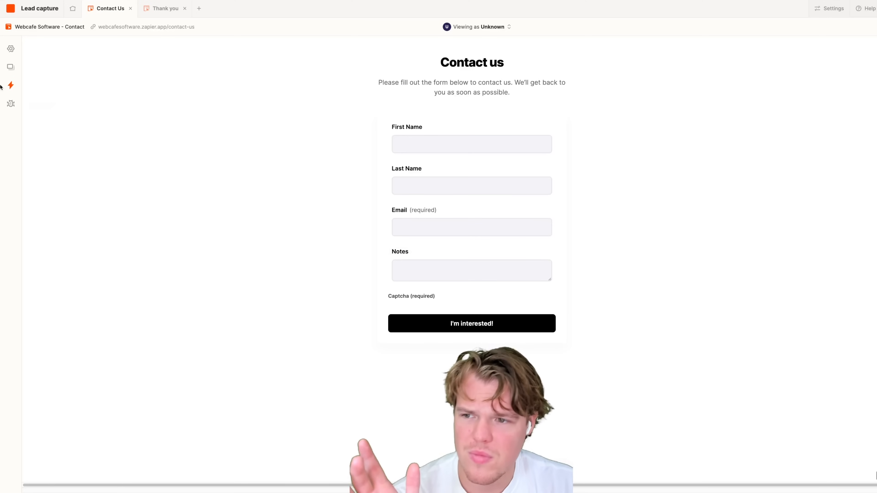
Add a chatbot component below the contact form and open its settings
click(11, 68)
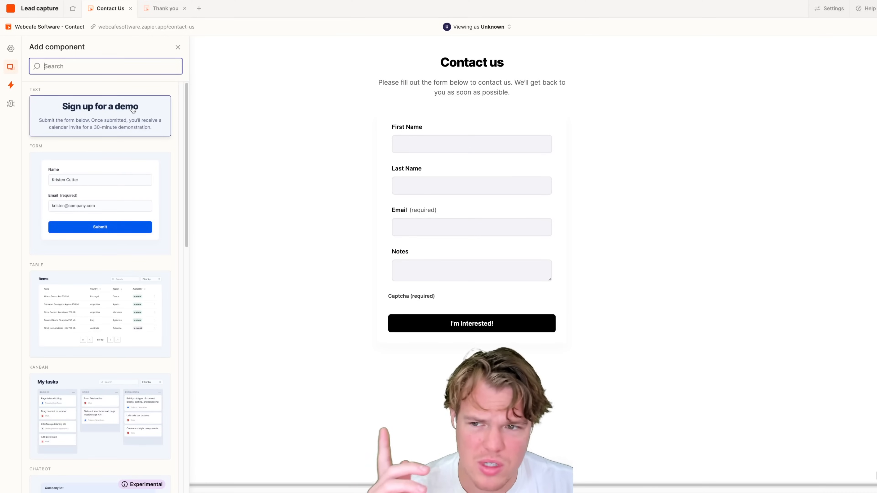
scroll(132, 124, down, 3)
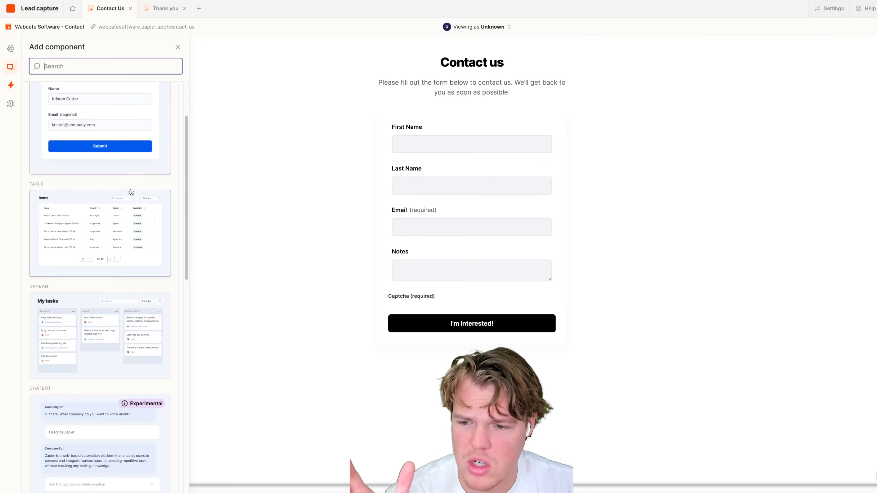
scroll(122, 218, down, 3)
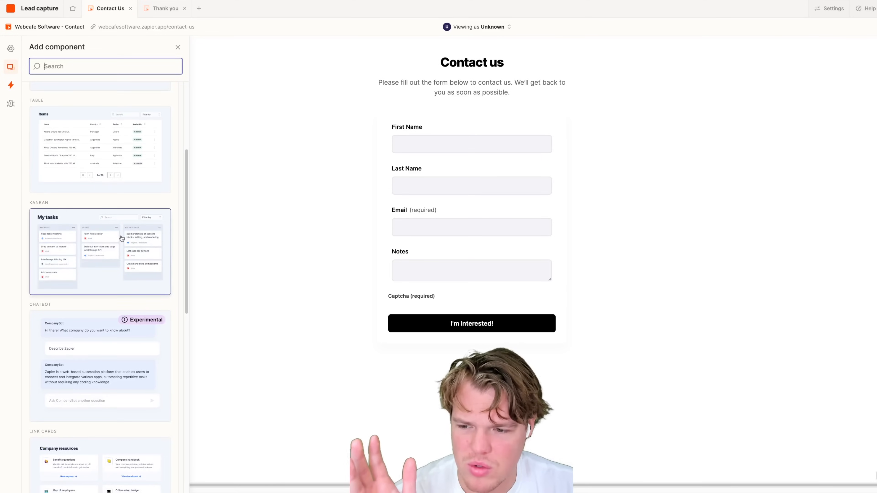
scroll(122, 238, down, 5)
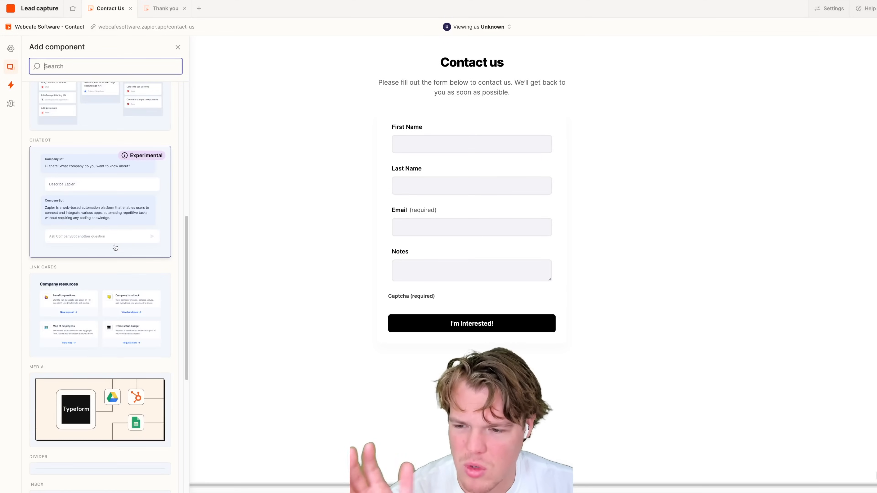
scroll(108, 271, down, 5)
scroll(111, 249, up, 4)
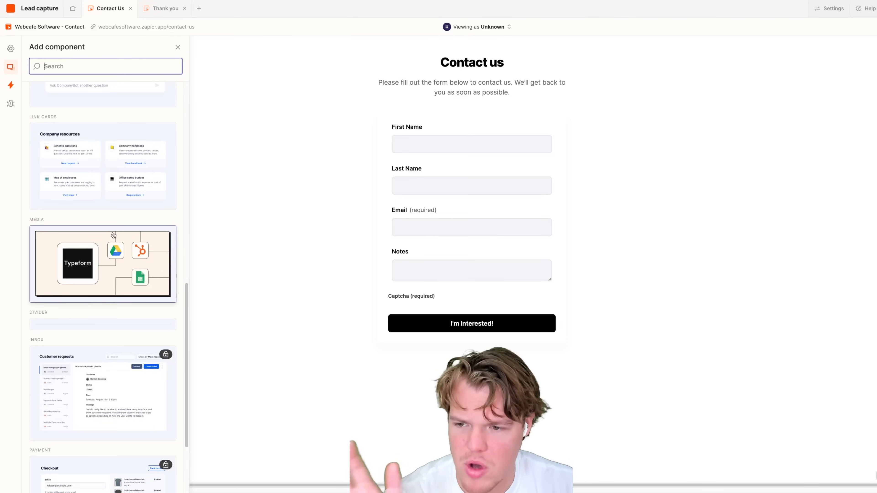
drag(113, 227, 500, 366)
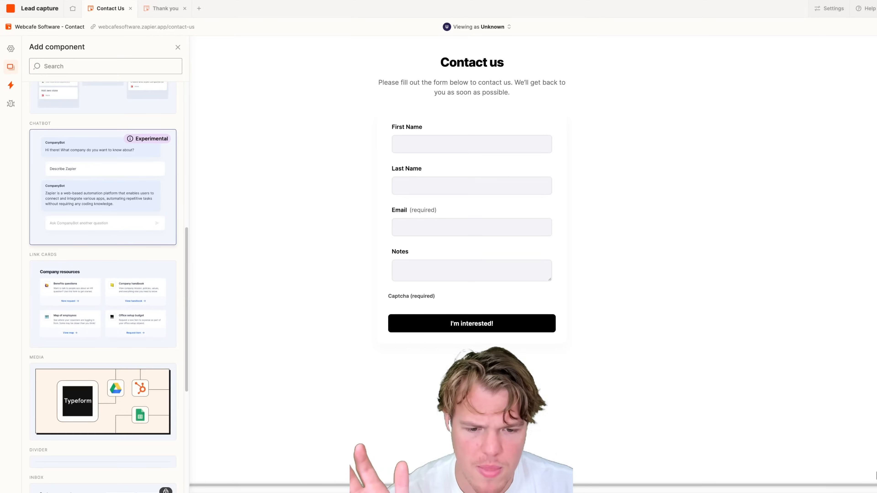
click(596, 309)
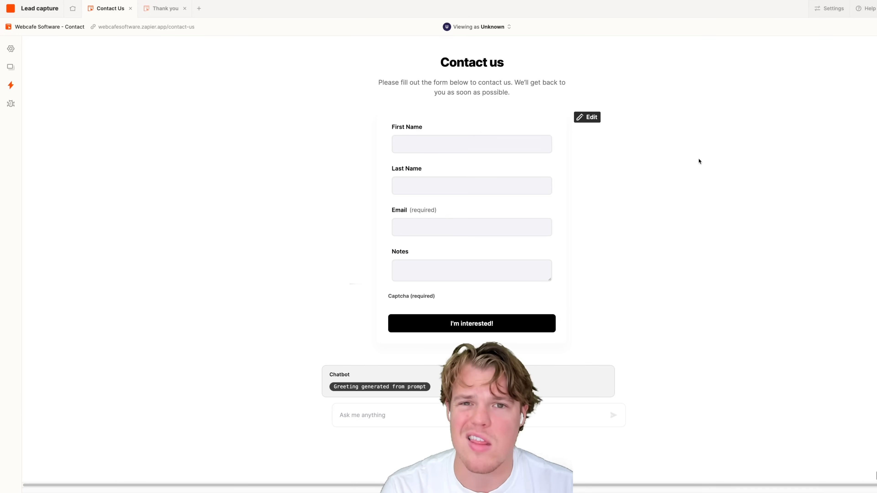
click(535, 370)
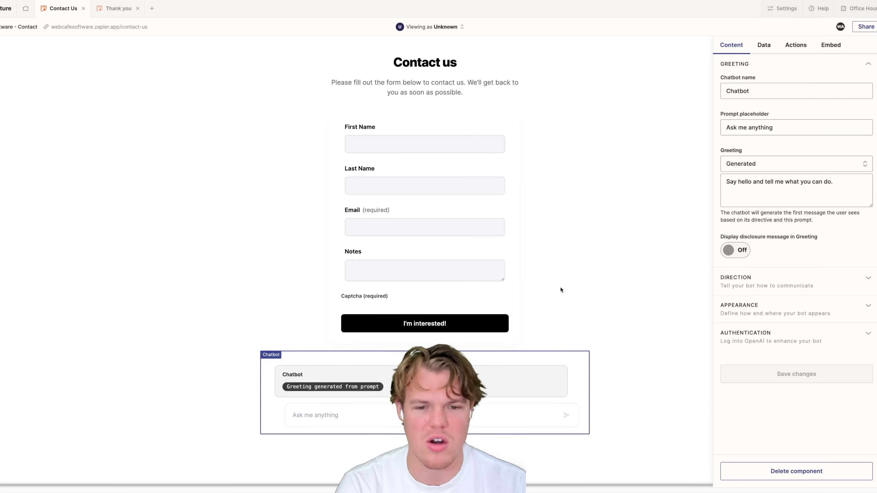
Remove the Last Name field from the contact form
click(459, 141)
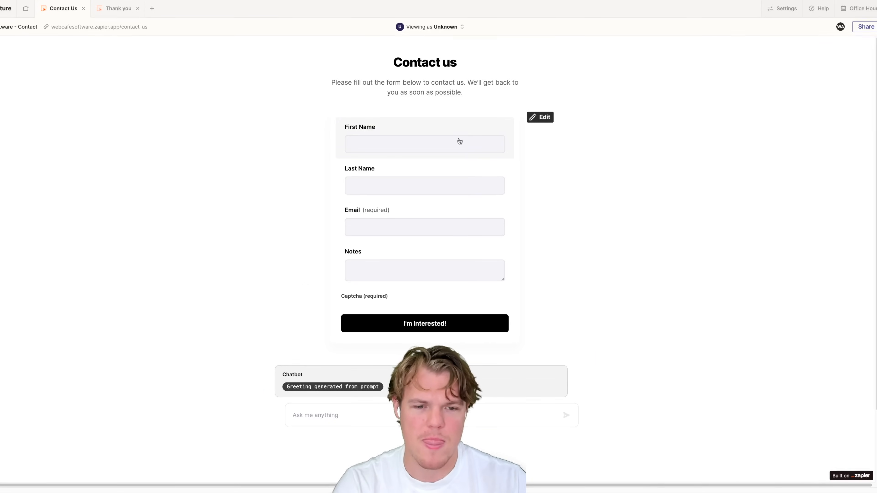
click(518, 171)
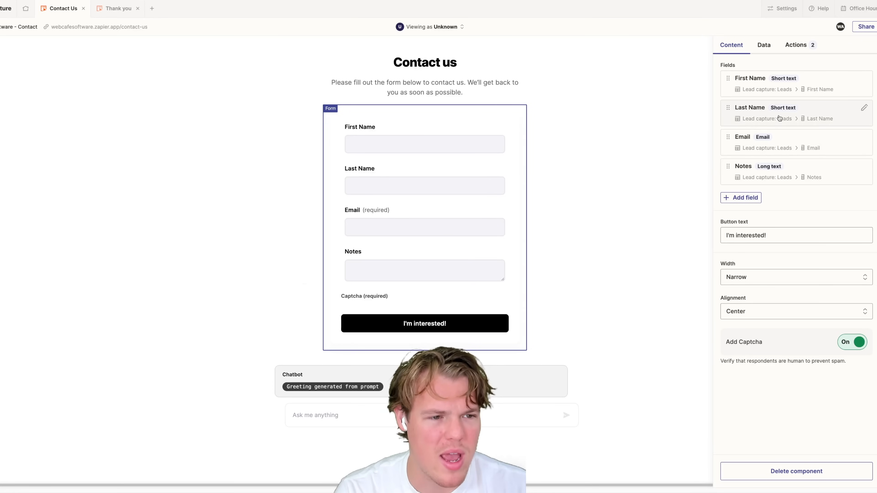
click(744, 111)
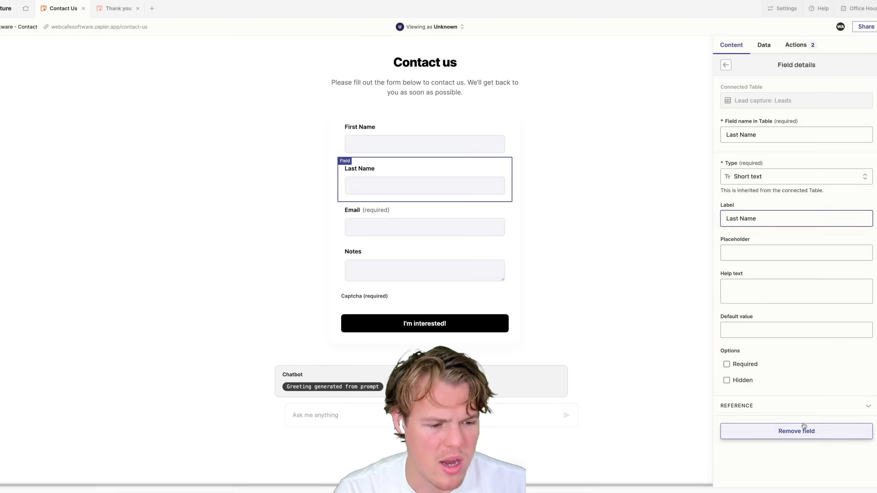
click(803, 430)
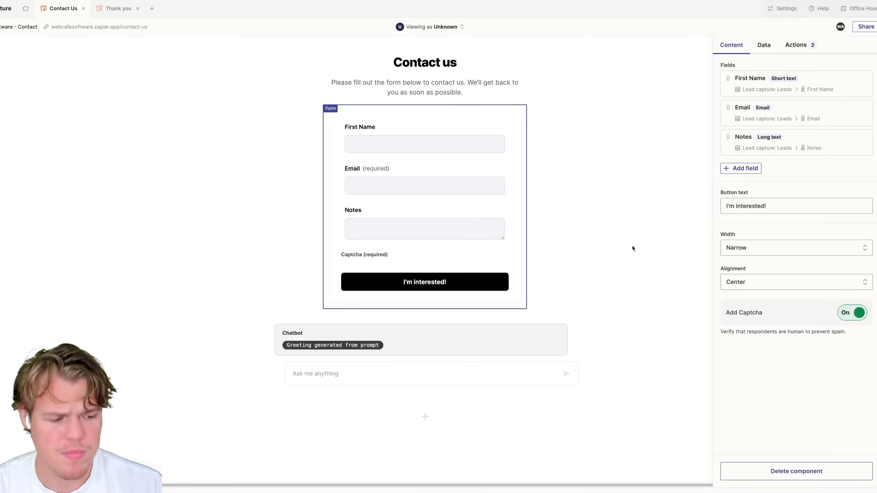
Turn off the captcha on the contact form
click(635, 200)
click(465, 194)
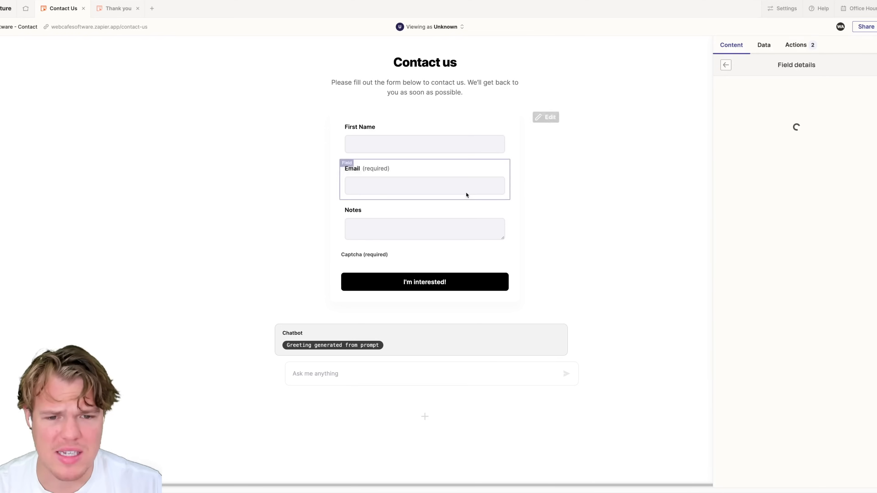
click(512, 216)
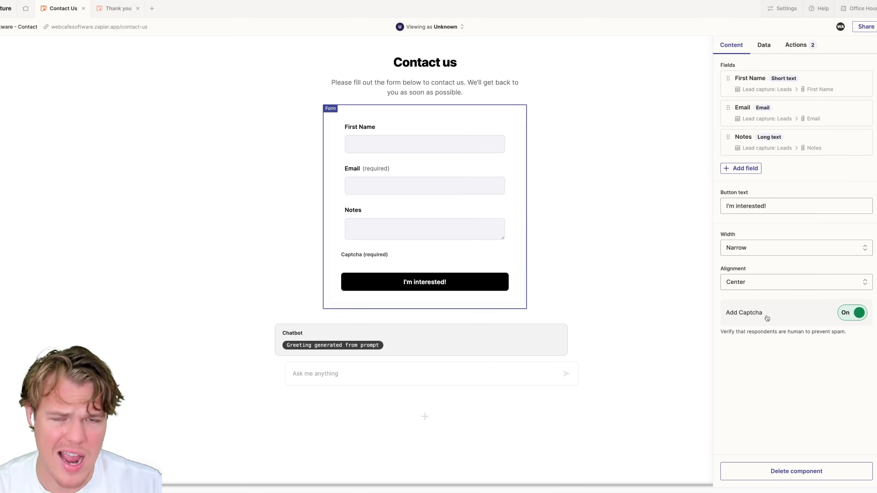
click(848, 314)
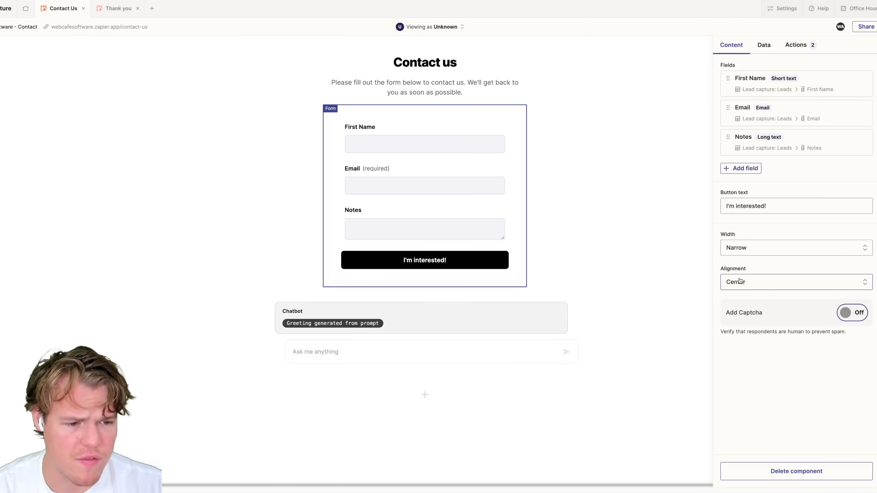
Try the Medium width on the contact form and set it back to Narrow
click(759, 247)
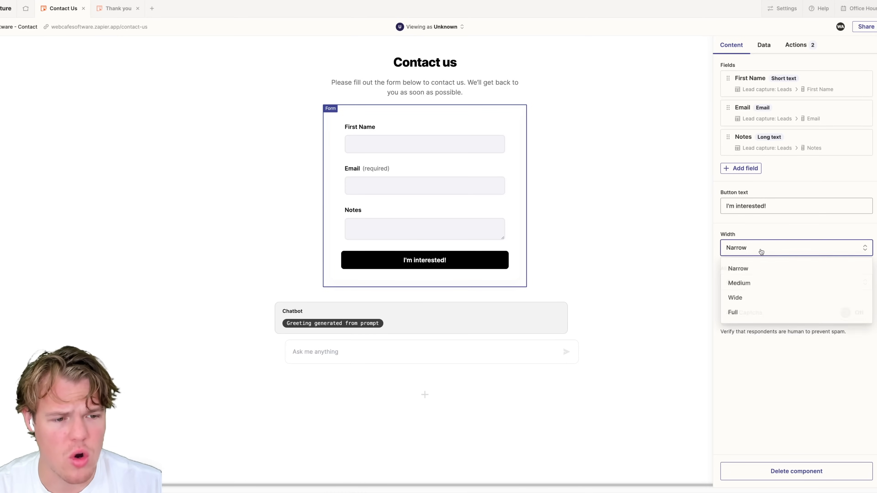
click(753, 288)
click(768, 255)
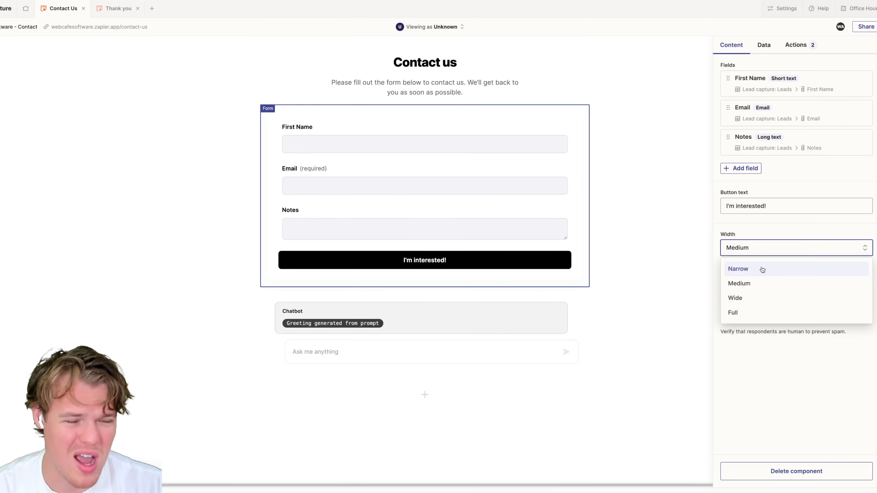
click(762, 269)
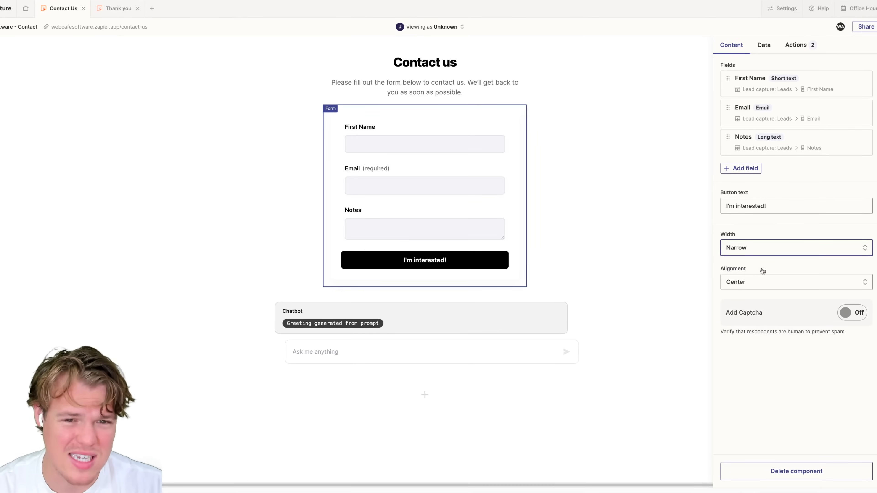
Try the Left alignment on the contact form and set it back to Center
click(765, 279)
click(754, 303)
click(751, 288)
click(752, 317)
click(761, 289)
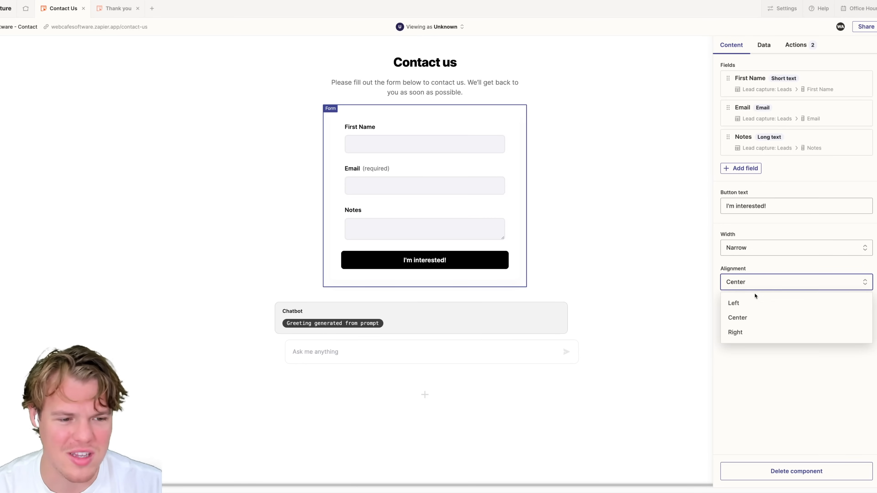
click(757, 269)
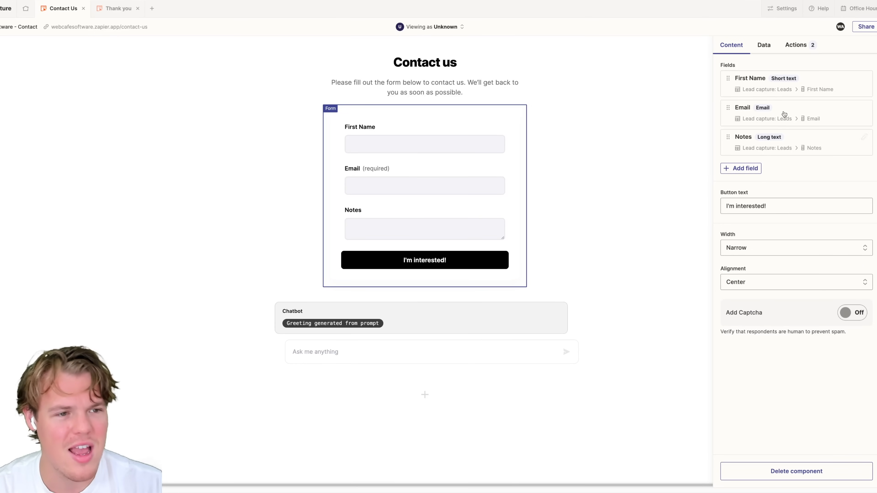
Check the contact form's data source and open its connected table
click(764, 46)
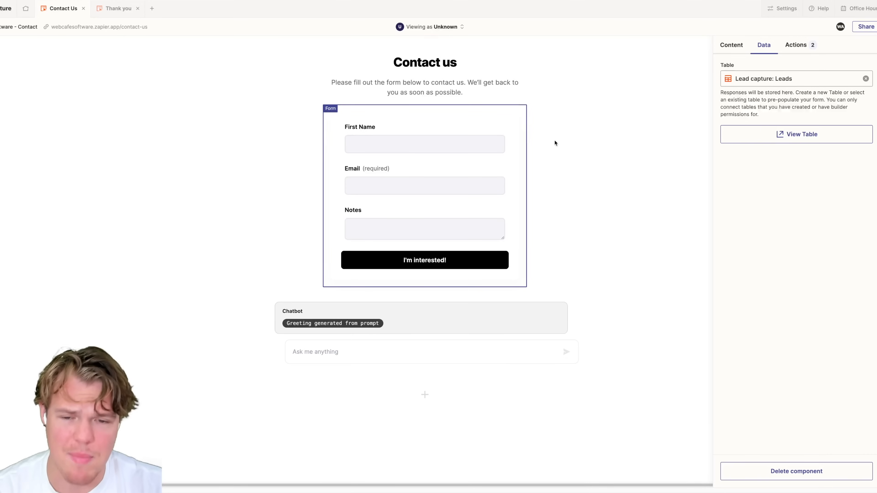
click(779, 135)
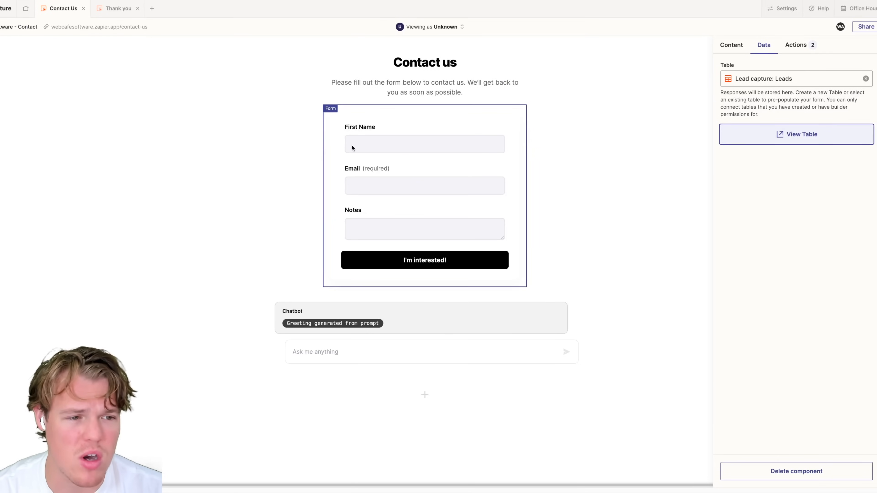
Review the actions run on form submission and the Thank you page, and return to the Contact Us page
click(797, 47)
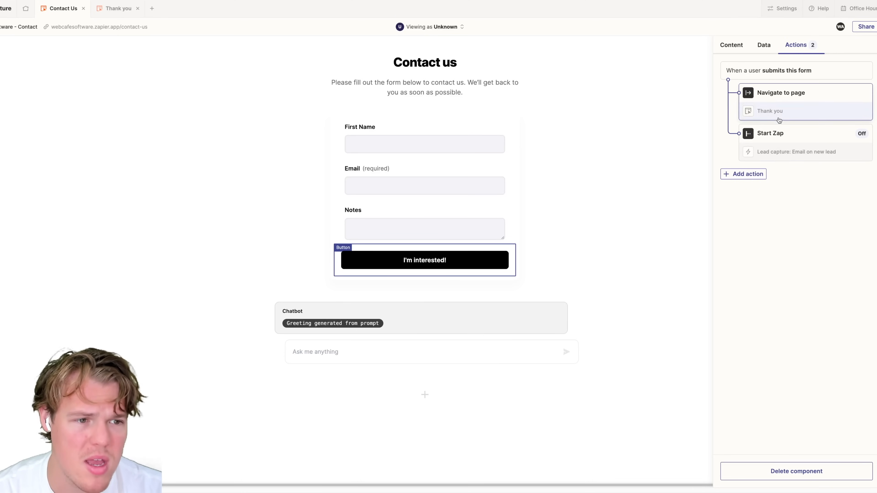
click(120, 11)
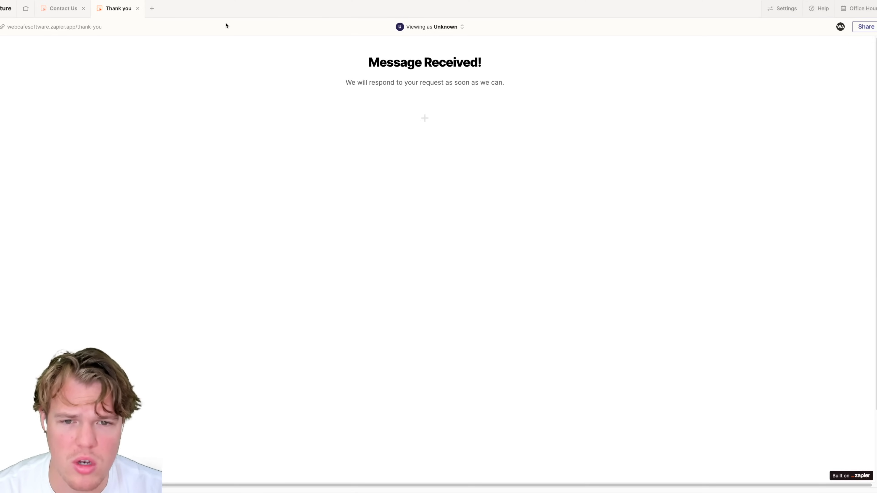
click(65, 9)
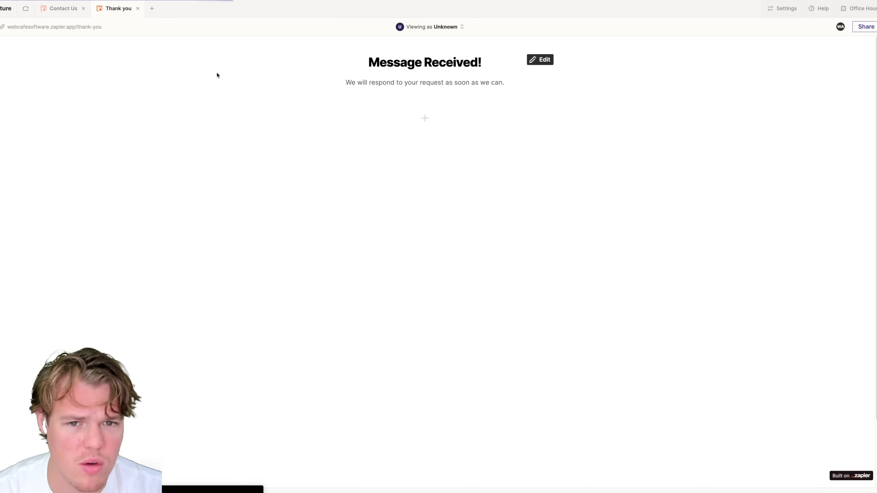
click(405, 168)
click(522, 135)
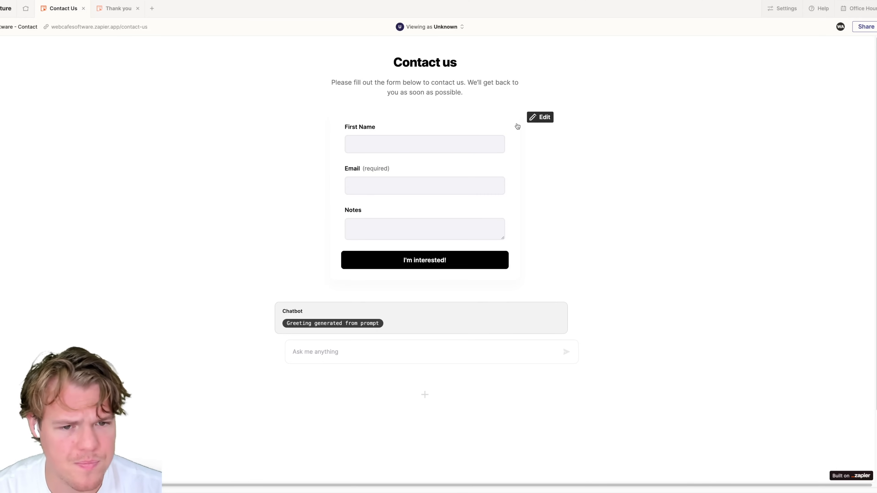
Remove the form's Start Zap action and delete its Zap "Lead capture: Email on new lead", confirming with the Zap name
click(542, 118)
click(800, 51)
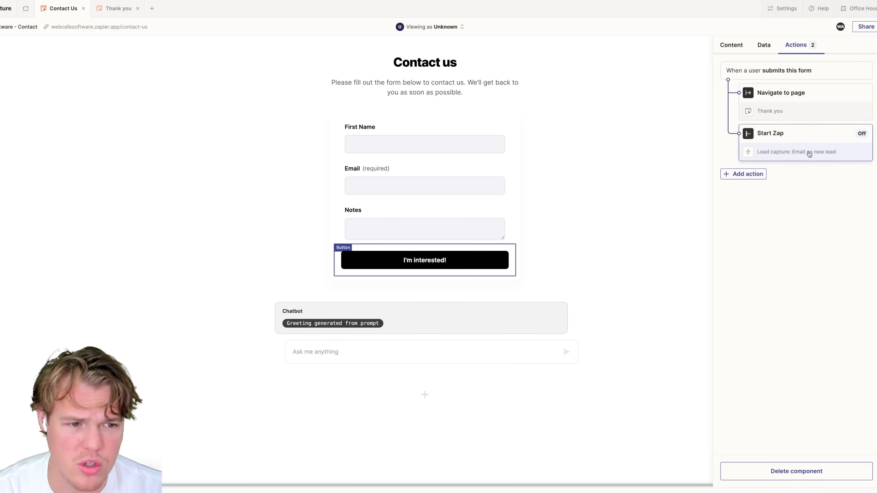
click(808, 143)
click(793, 217)
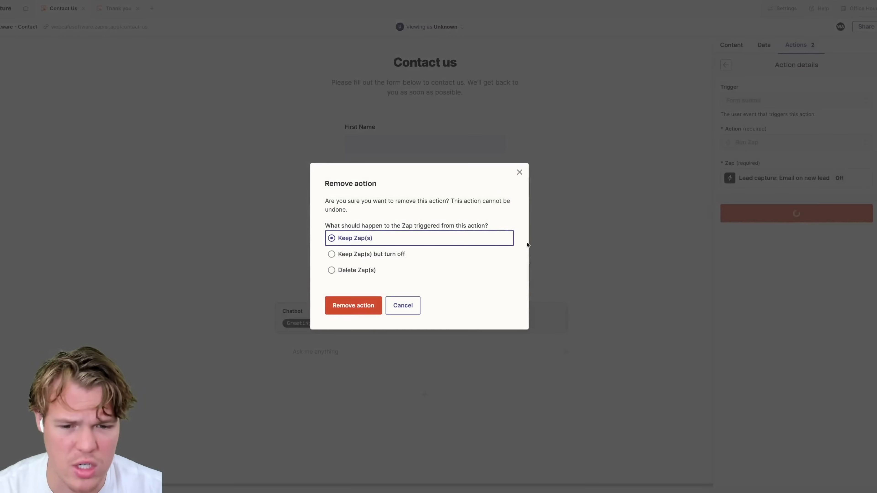
click(368, 272)
click(396, 292)
text(Lead capture: Email on new lead)
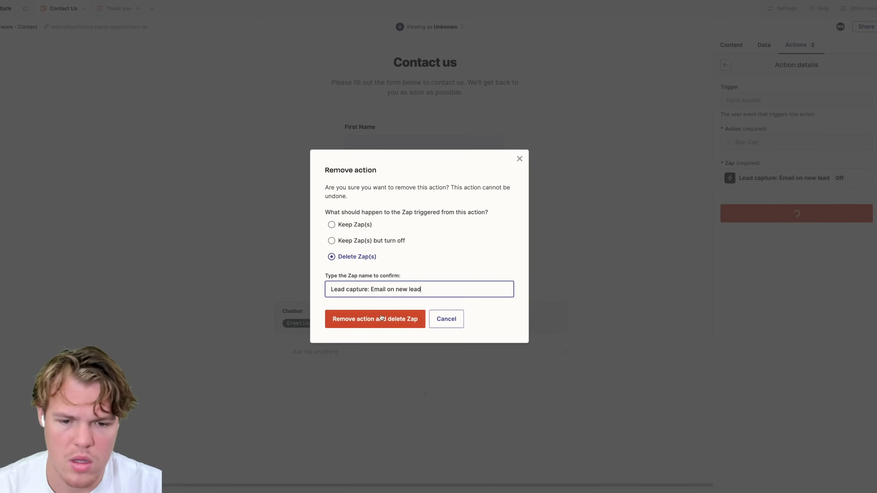
click(379, 318)
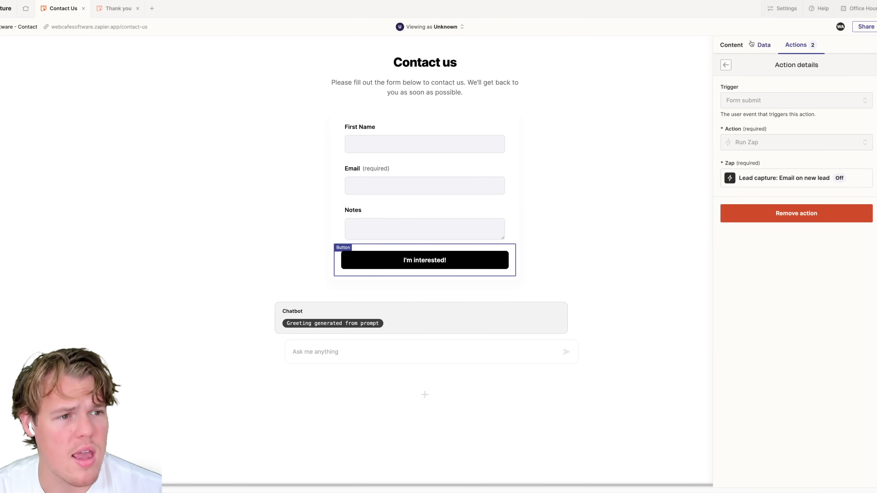
click(725, 65)
click(729, 51)
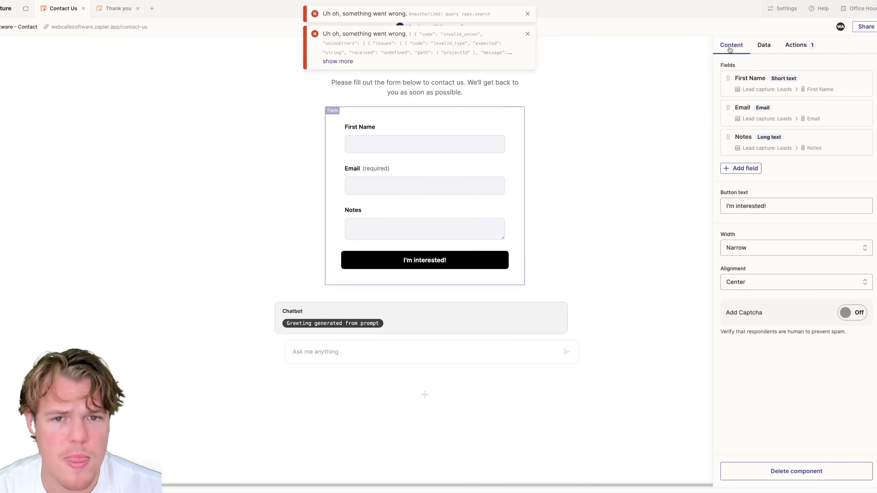
click(528, 13)
click(527, 13)
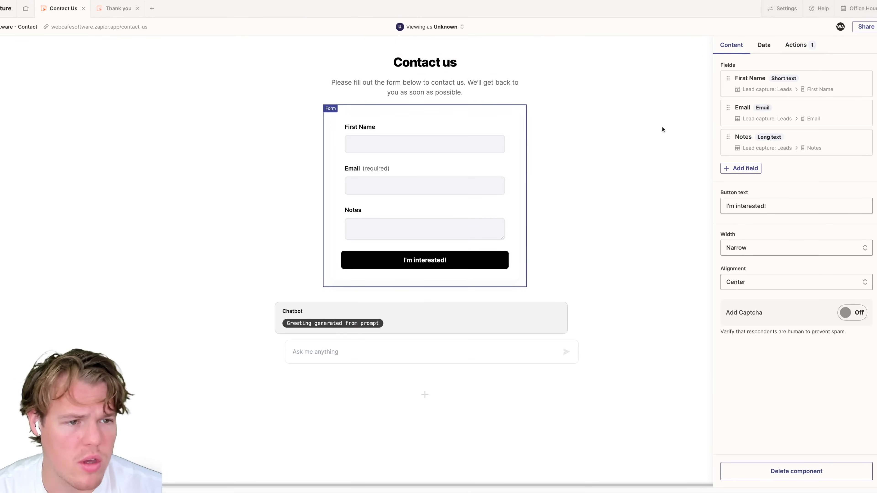
click(503, 175)
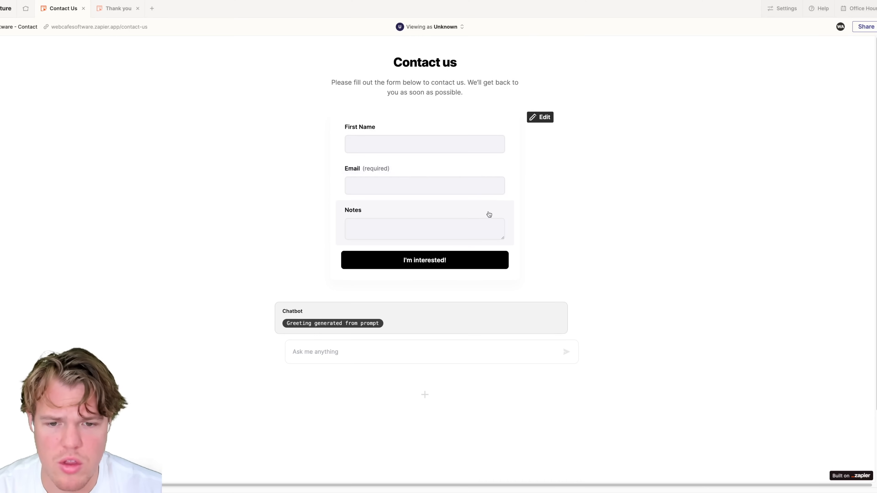
click(489, 215)
click(445, 169)
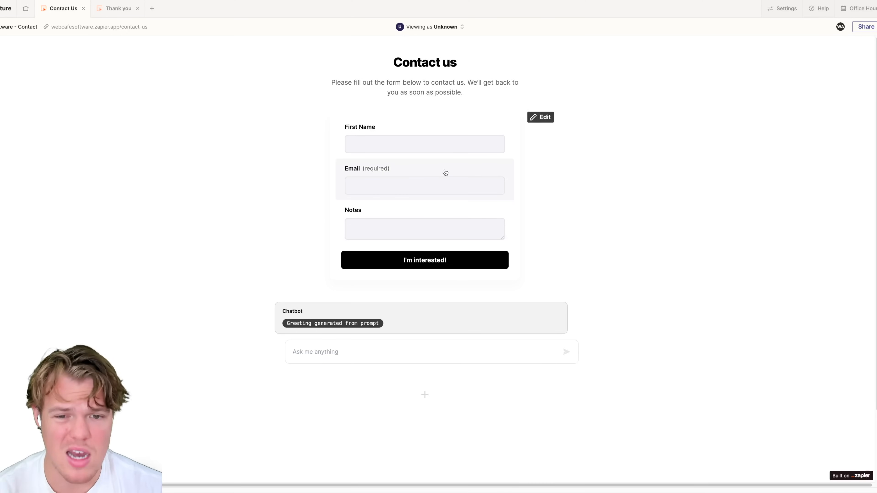
click(445, 206)
click(439, 212)
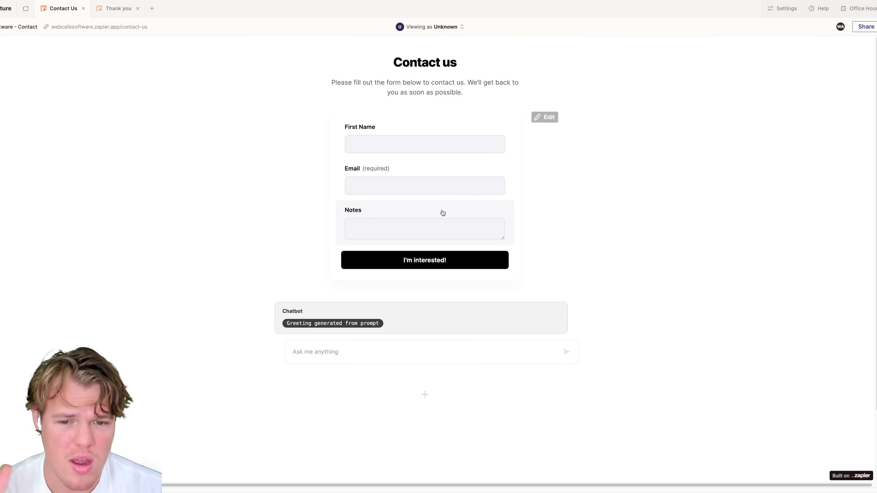
Remove the Notes field from the contact form
click(439, 213)
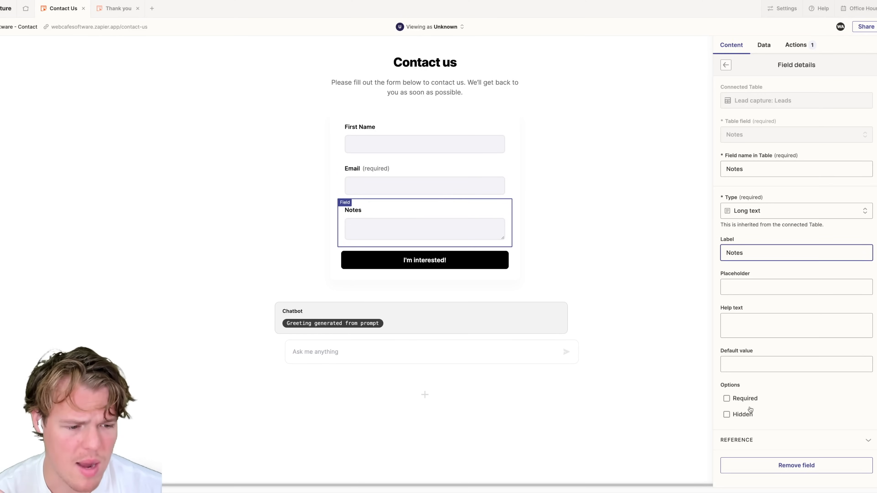
click(780, 465)
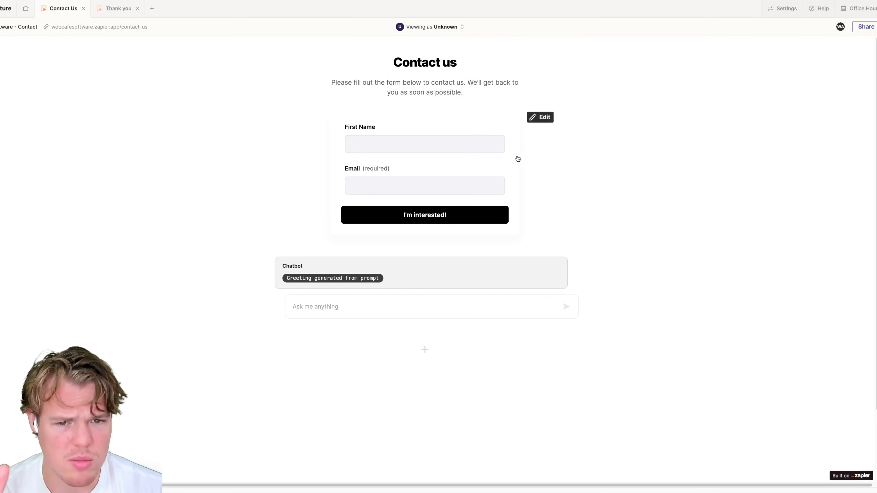
Start a newly created field for the contact form's connected table and set its type to Dropdown
click(764, 45)
click(742, 46)
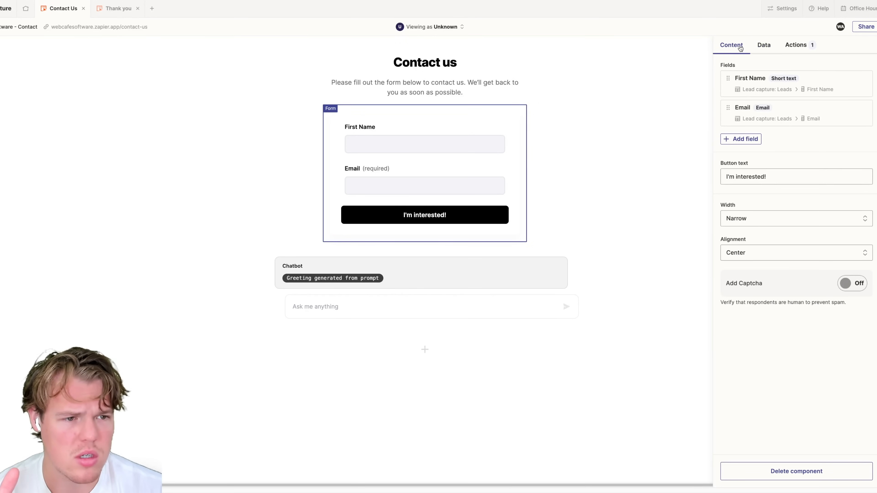
click(741, 141)
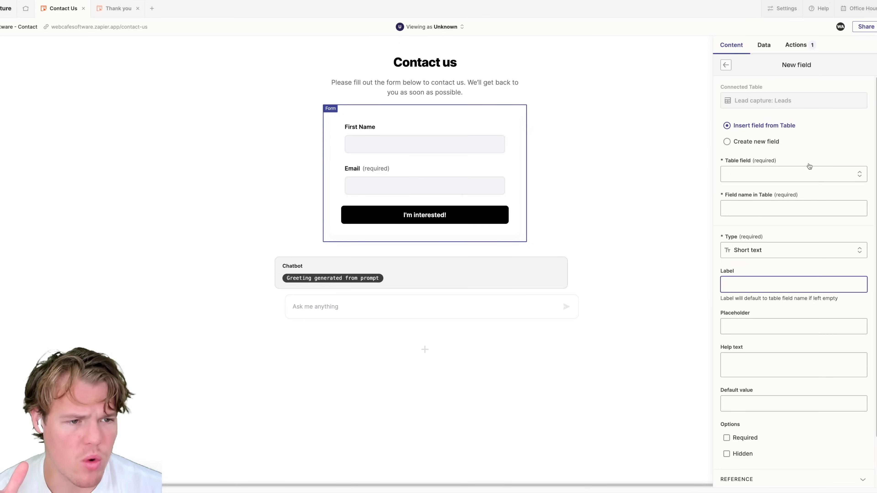
click(810, 171)
click(806, 173)
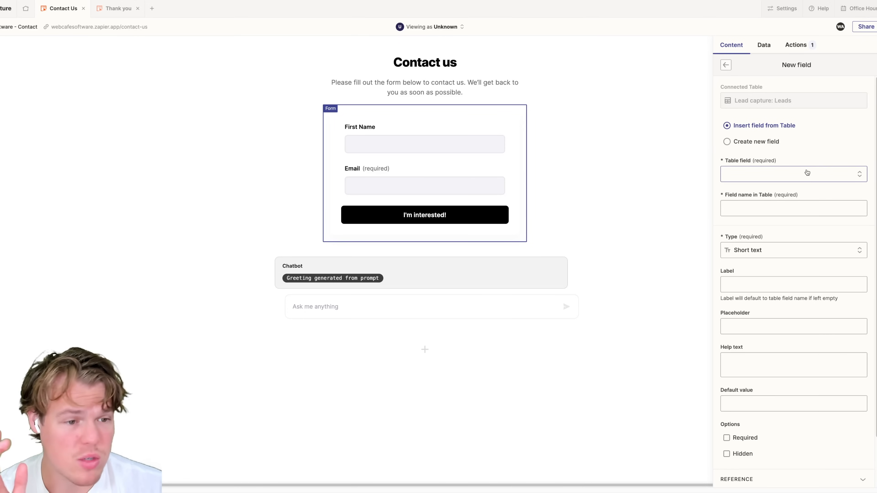
scroll(806, 177, down, 1)
click(762, 130)
scroll(781, 175, down, 1)
click(786, 193)
click(771, 245)
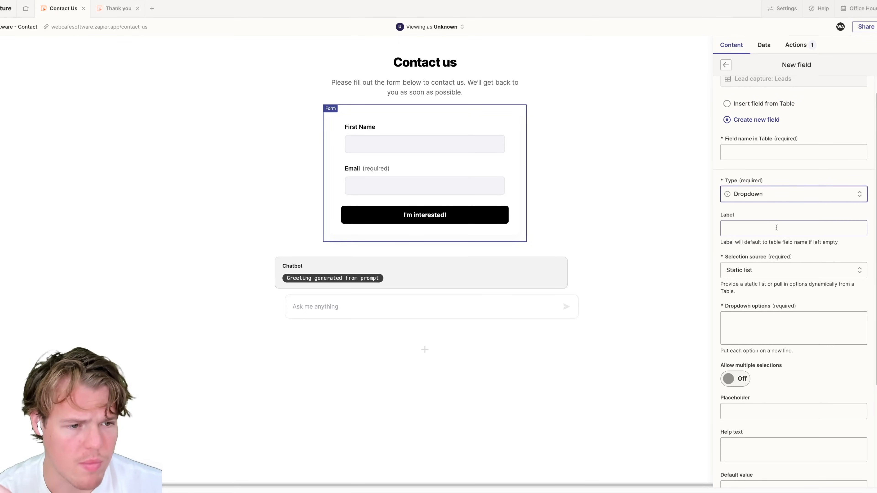
Name the new dropdown field "Business Size" in the table
scroll(775, 189, down, 1)
click(774, 146)
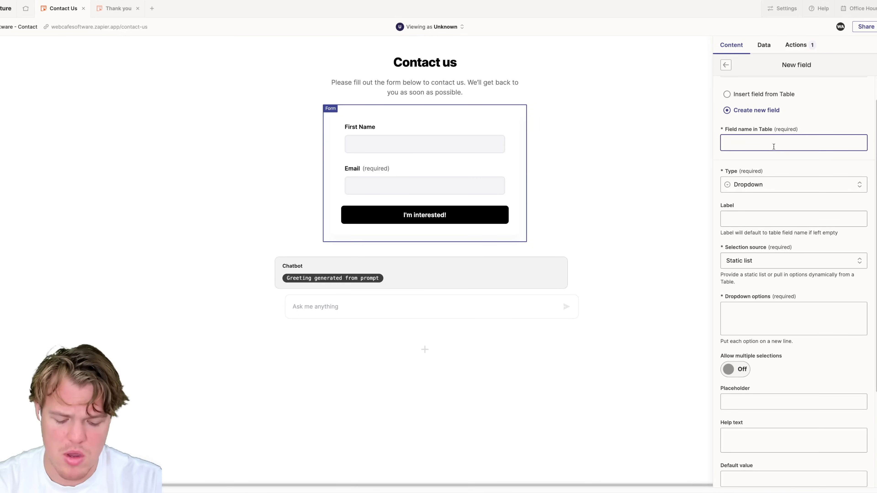
text(Business Size)
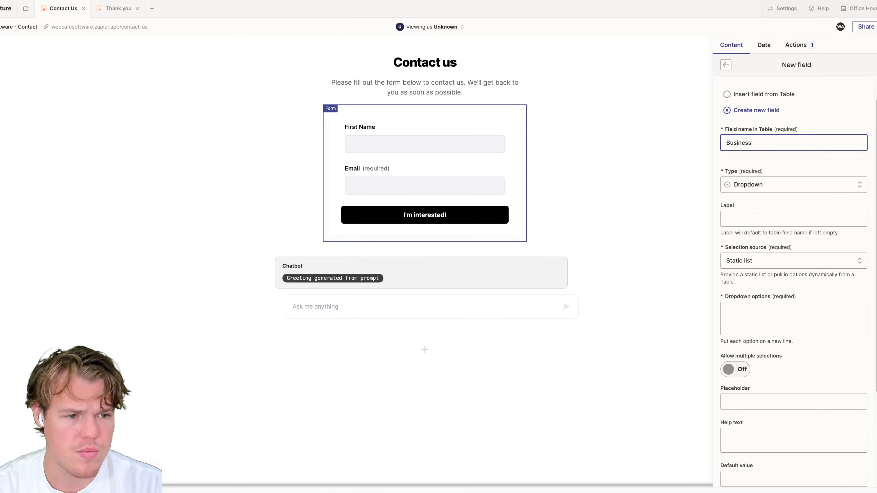
click(787, 155)
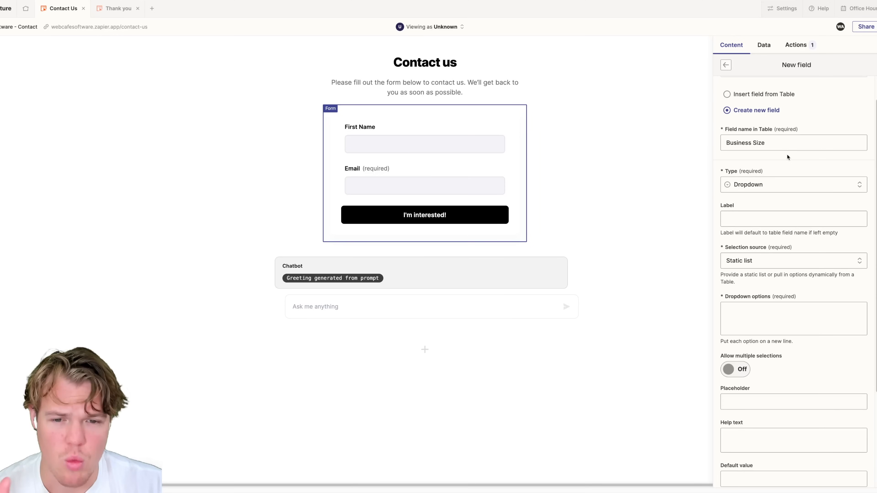
scroll(786, 168, down, 2)
scroll(786, 181, down, 1)
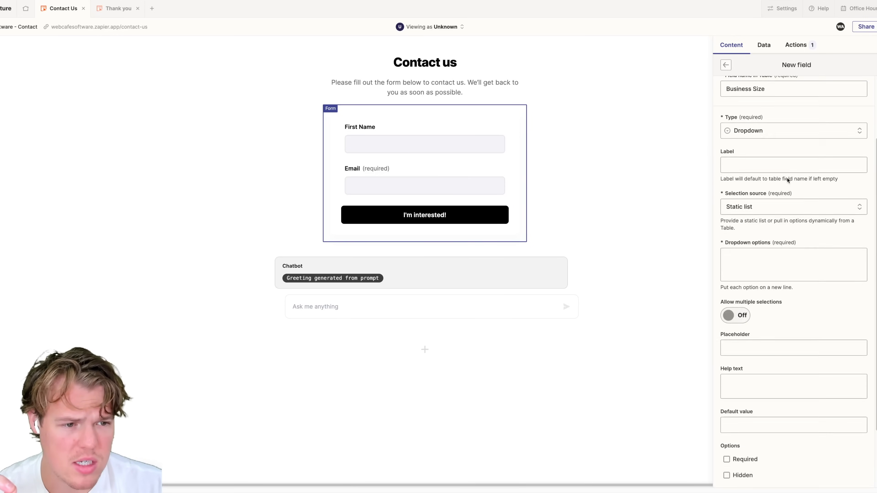
scroll(790, 184, up, 1)
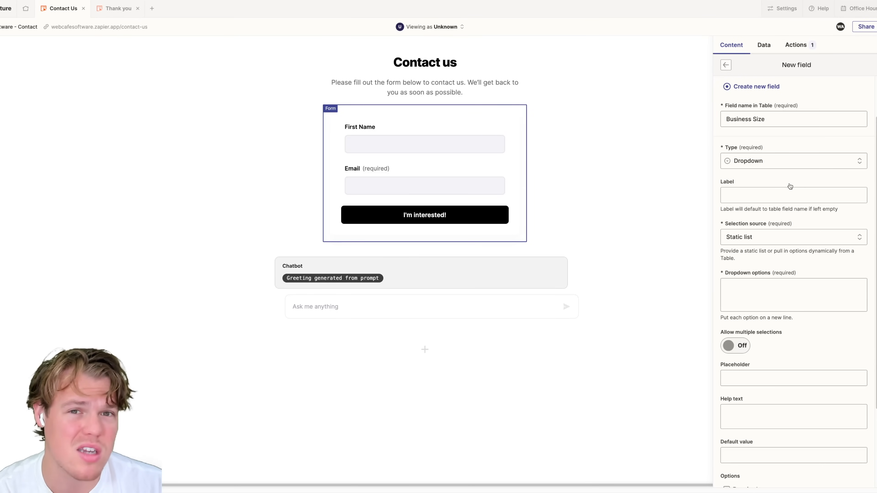
Give the dropdown a static list of 1-10 Employees, 11-50 Employees and 51+ Employees, and create the field
scroll(789, 188, down, 3)
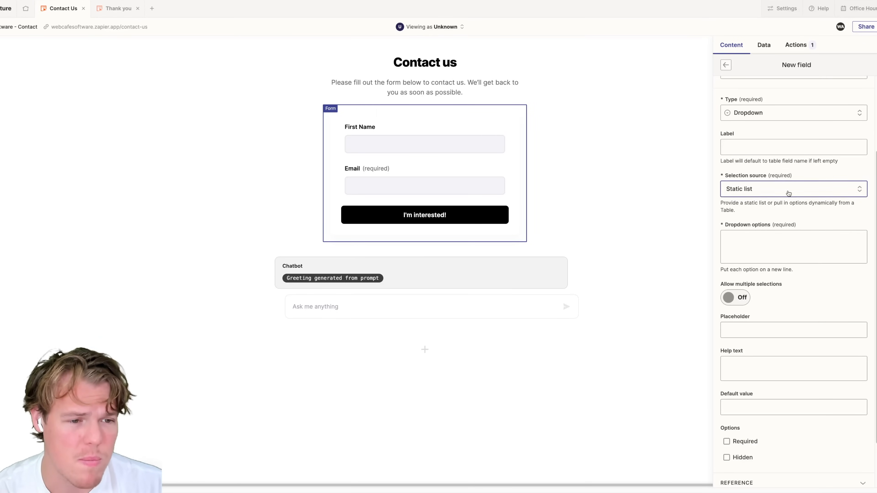
click(788, 192)
click(785, 172)
scroll(787, 174, down, 3)
click(770, 186)
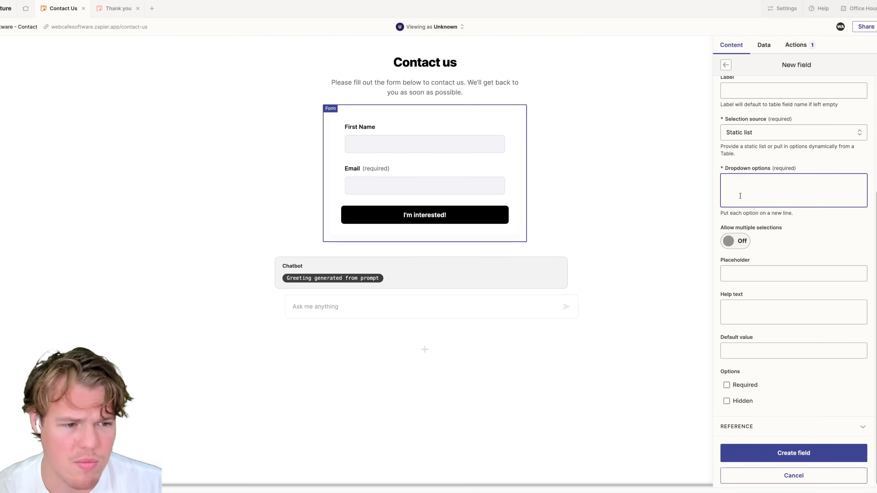
drag(722, 212, 794, 212)
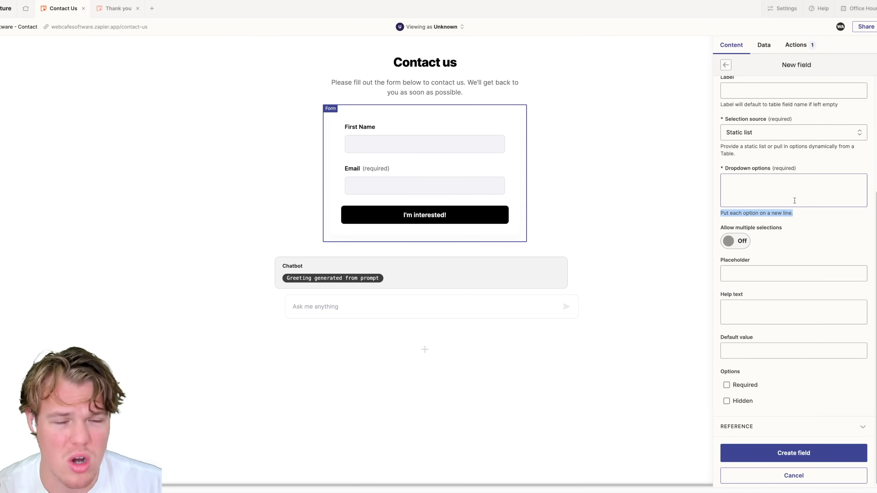
click(794, 201)
text(1-10 Employees)
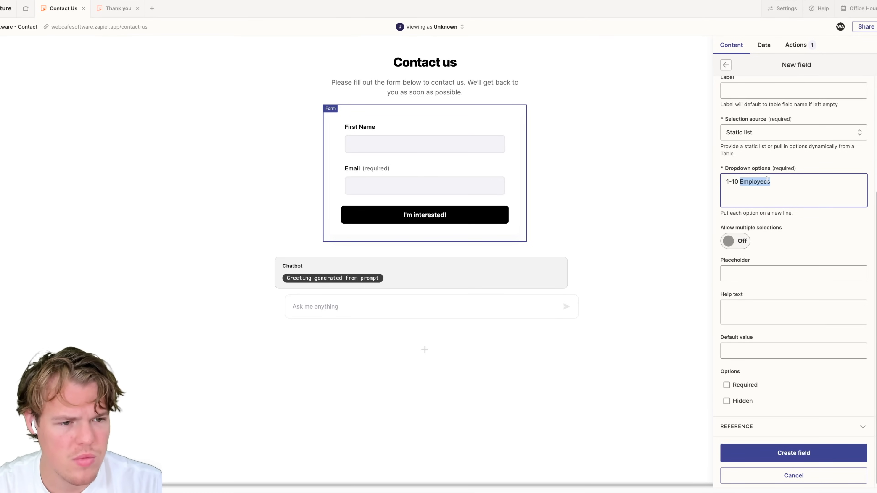
triple_click(780, 182)
click(780, 183)
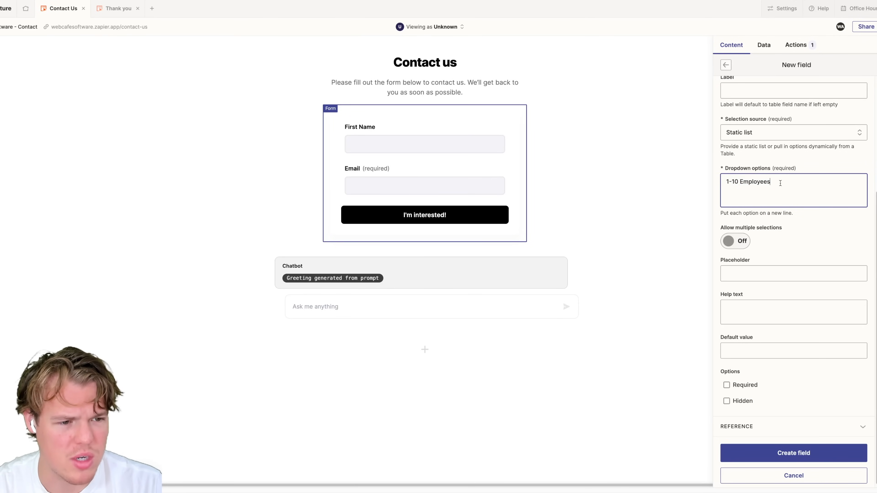
text(11-50 Employees 51+ Employees)
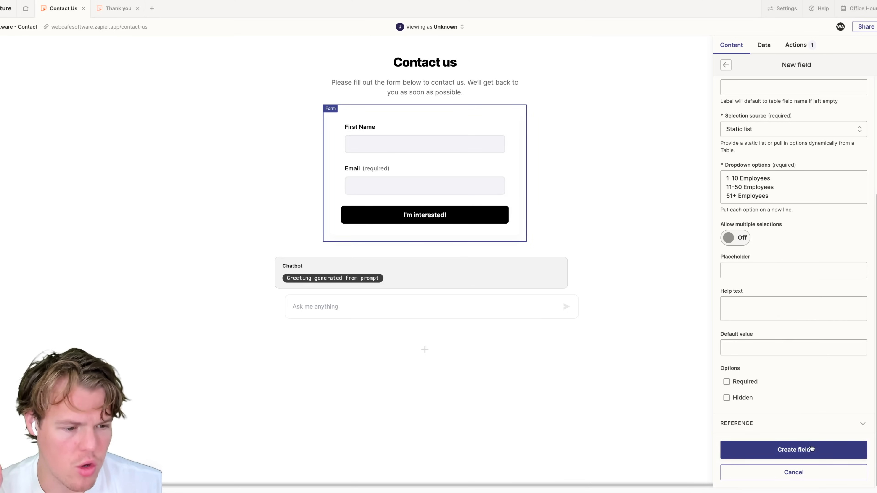
click(810, 448)
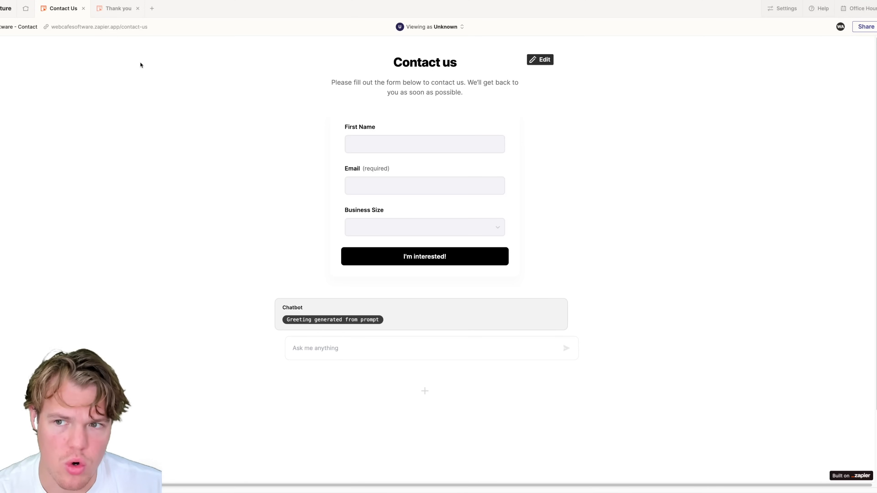
Open the live Contact Us page, try different options in the Business Size dropdown, and return to the editor
click(113, 27)
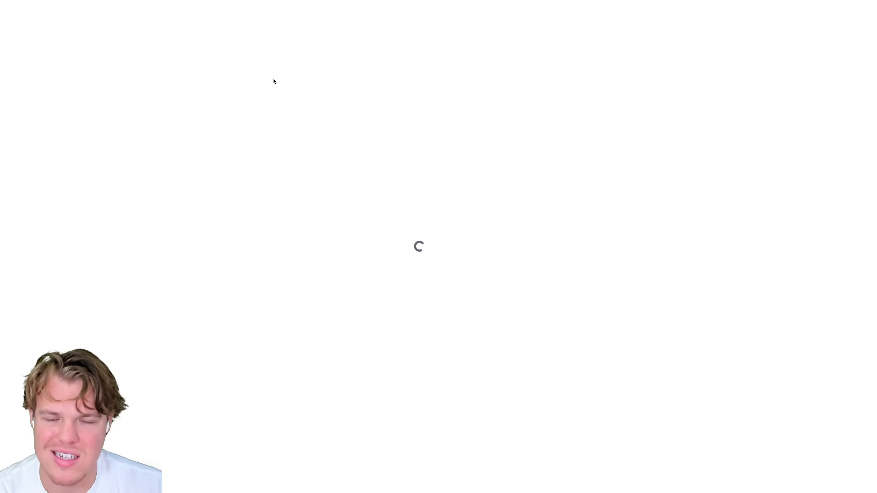
click(477, 194)
click(397, 234)
click(426, 195)
click(393, 217)
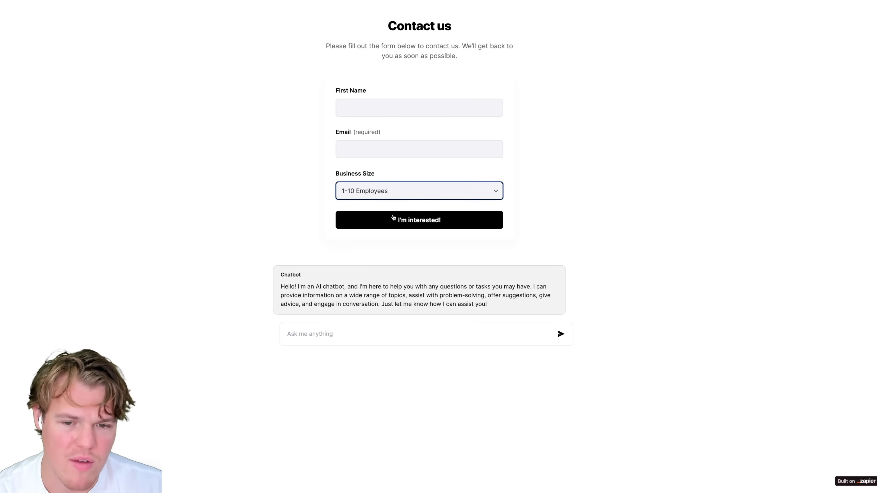
click(426, 198)
click(391, 234)
click(415, 197)
click(359, 251)
click(300, 223)
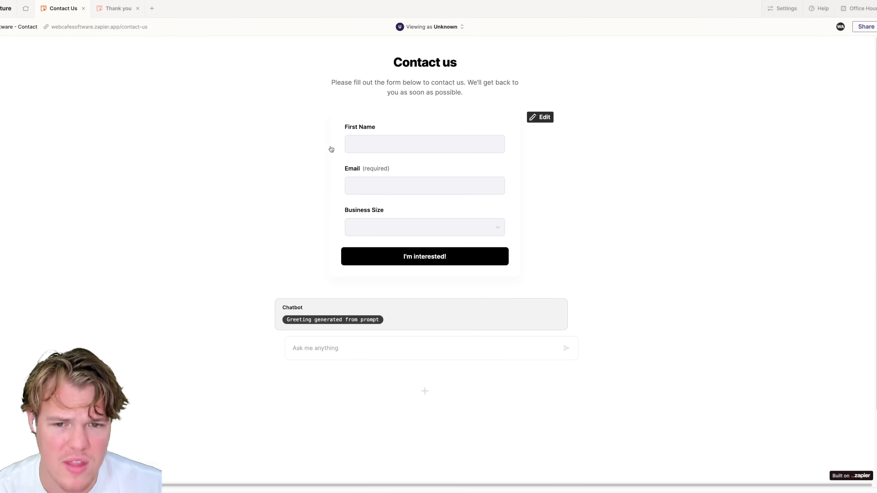
Review the details of the form's Business Size field and go back to the form's field list
click(332, 147)
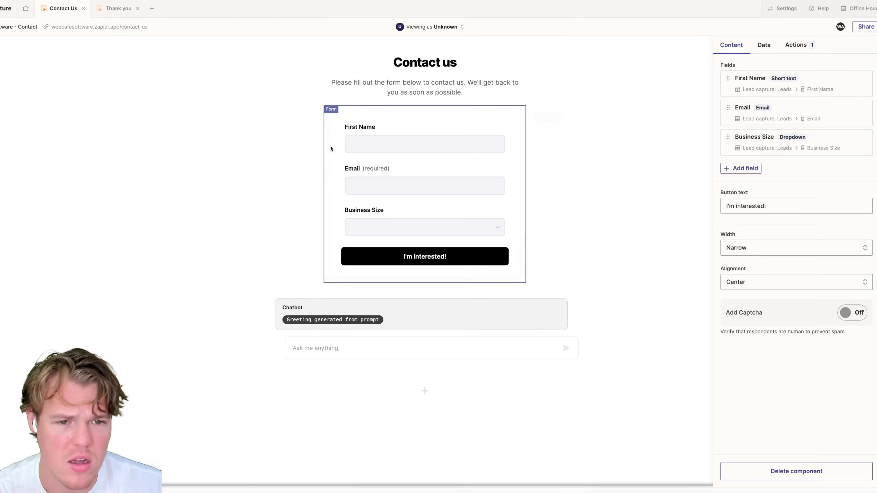
click(784, 142)
scroll(789, 235, down, 4)
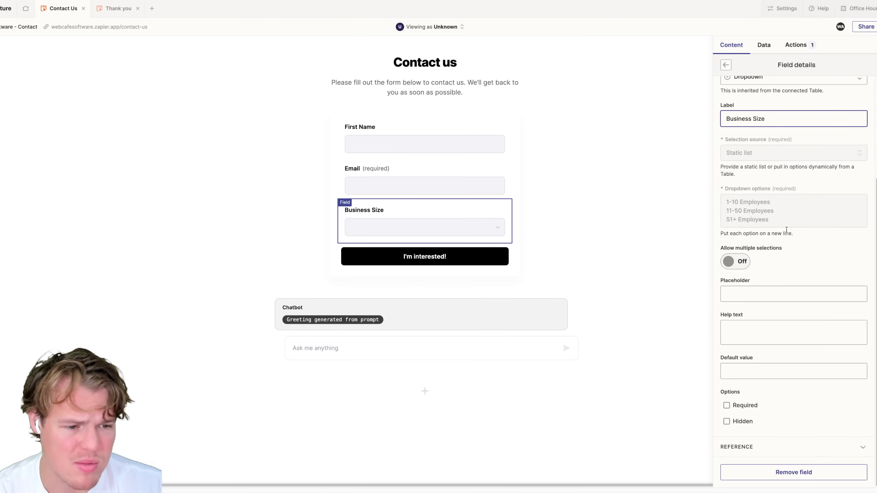
click(726, 66)
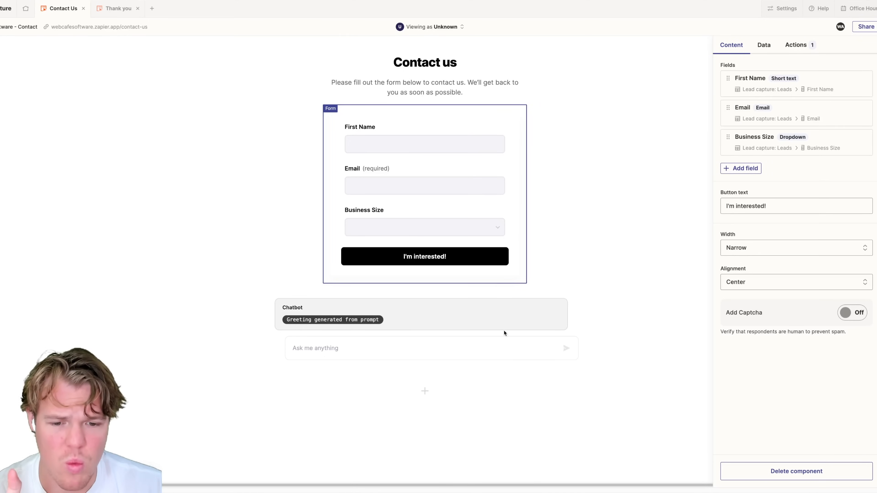
Rename the Contact Us page's chatbot "Brew Bot" and set its prompt placeholder to "Have any questions?"
click(549, 321)
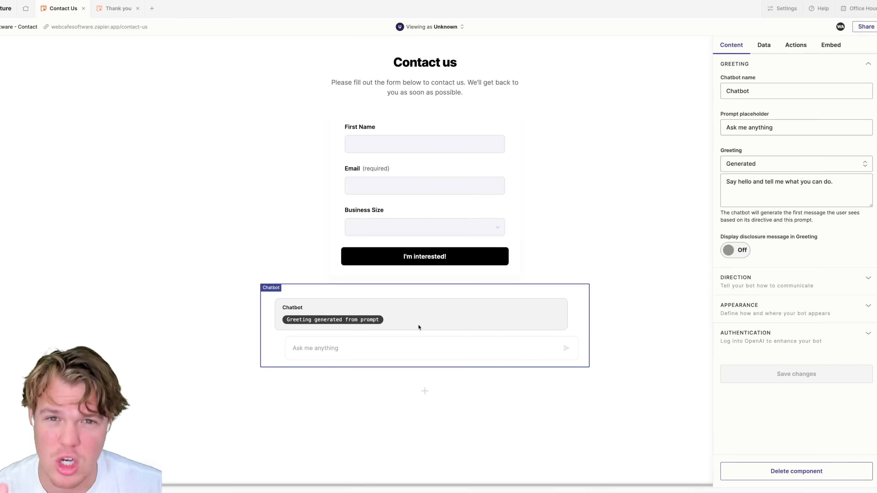
click(765, 93)
double_click(765, 93)
click(766, 93)
double_click(765, 93)
text(Berw)
key(BackSpace)
key(BackSpace)
key(BackSpace)
text(rew Not)
key(BackSpace)
key(BackSpace)
key(BackSpace)
text(Bot)
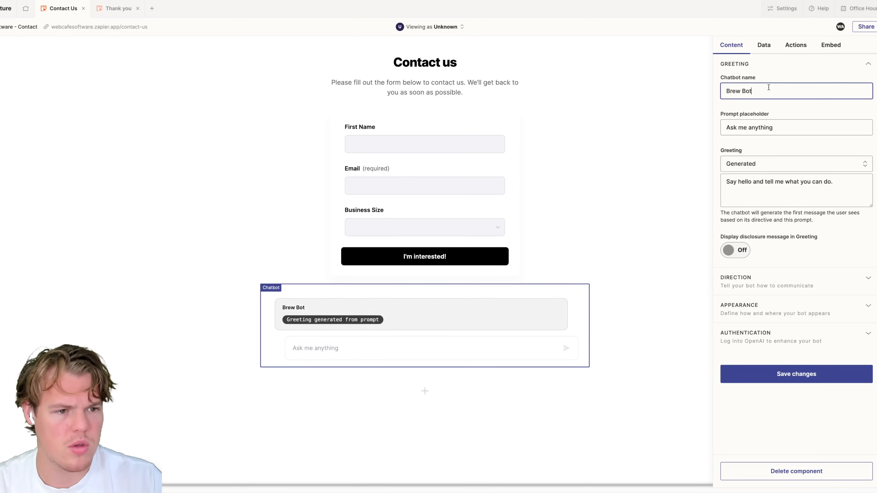
triple_click(763, 128)
text(Have any questions?)
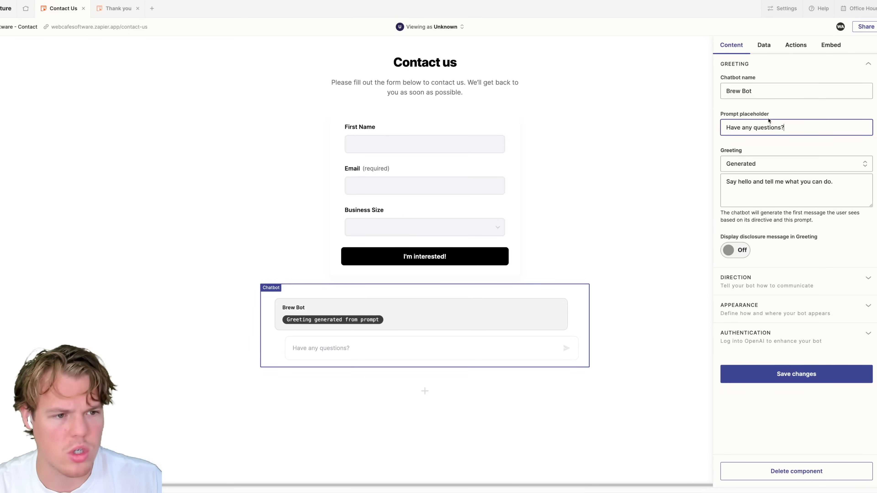
Switch the chatbot's greeting to Static, keeping the message "How can I help you today?"
click(772, 166)
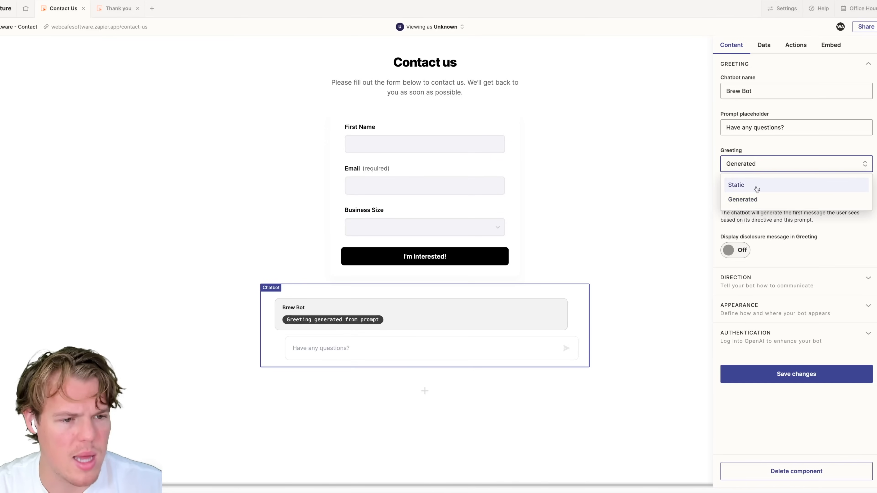
click(735, 185)
triple_click(816, 187)
click(776, 166)
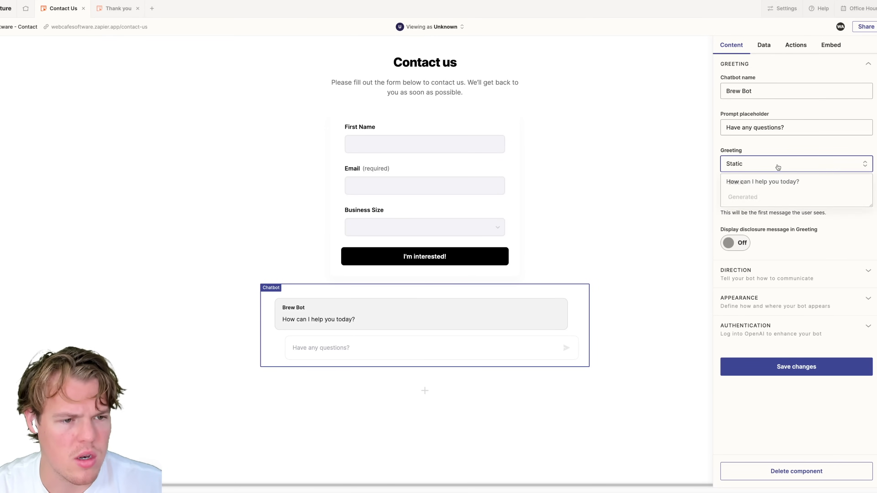
click(792, 182)
click(810, 181)
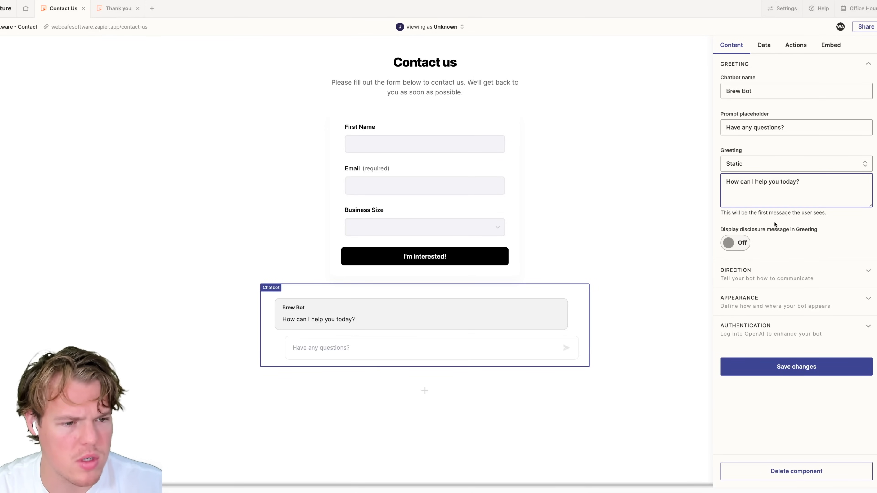
Turn on the disclosure message in the chatbot's greeting and check its text
click(744, 244)
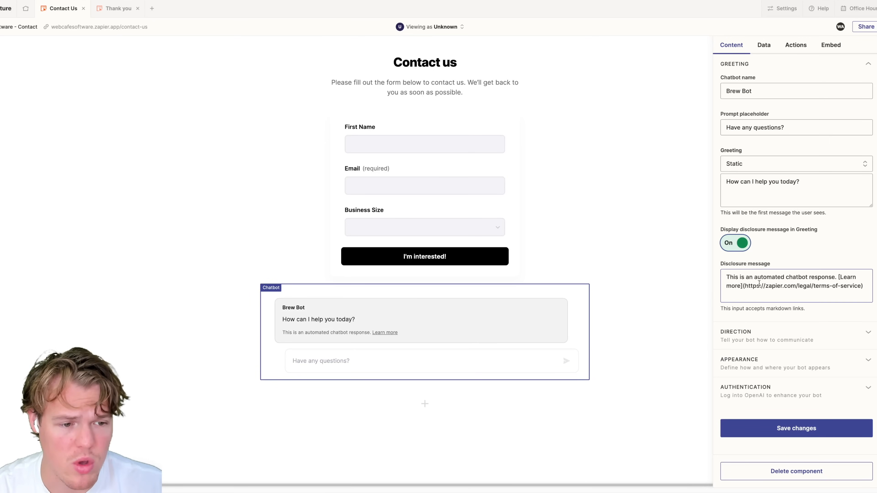
drag(836, 277, 720, 276)
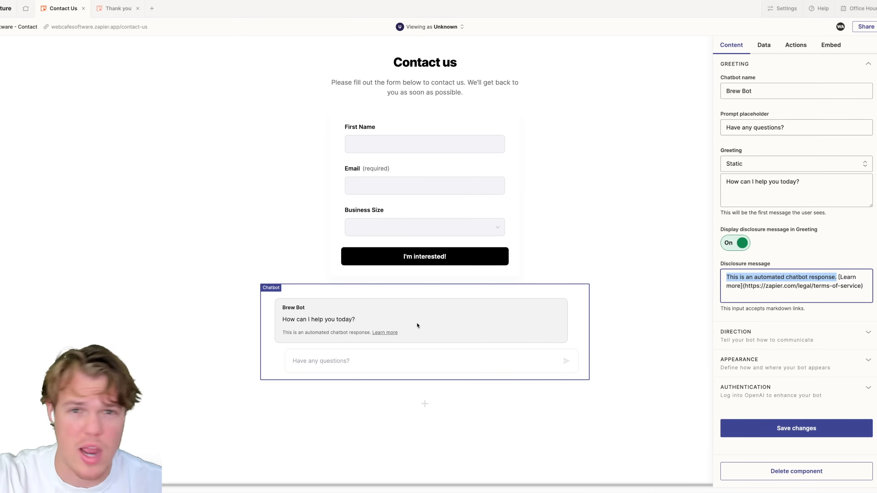
click(833, 281)
click(822, 253)
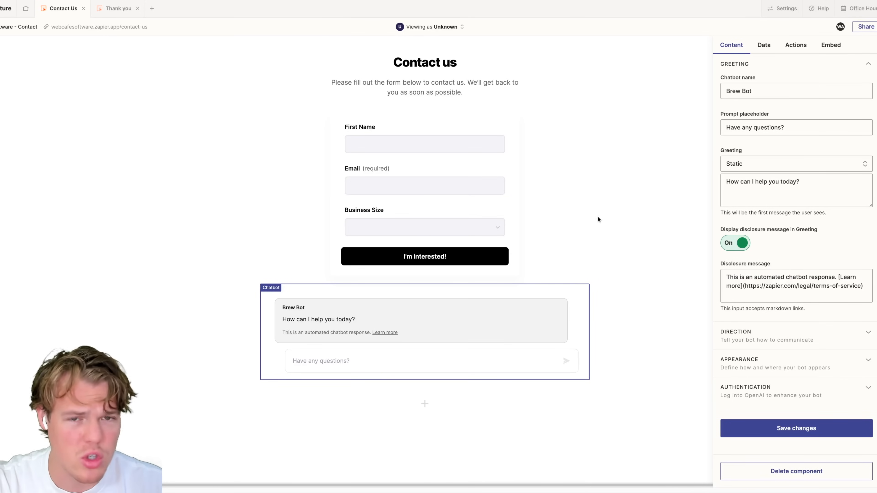
Leave the chatbot's settings without saving the changes
click(473, 90)
click(483, 33)
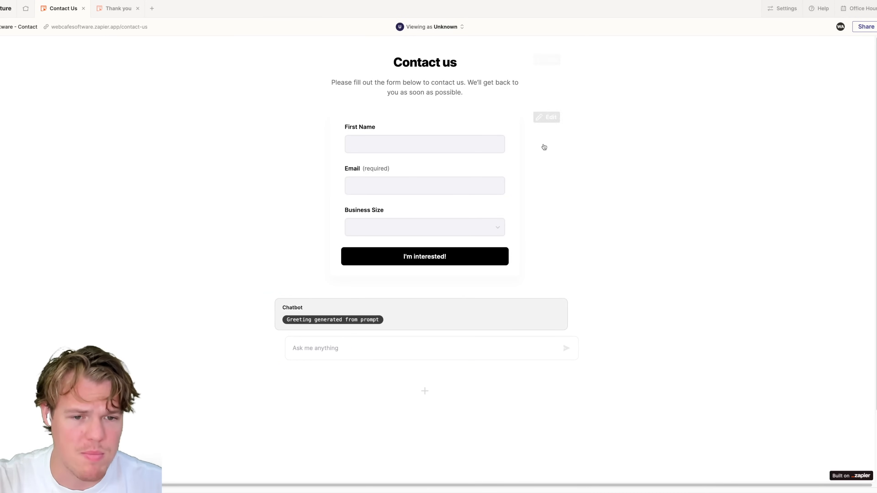
click(450, 326)
click(435, 80)
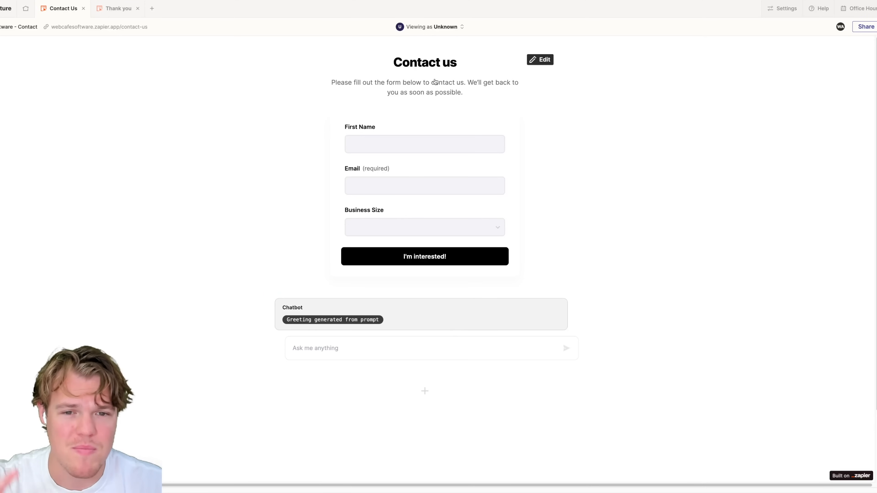
Try the markdown guide's ## subheader style on the "Contact us" heading, then restore the single # header
drag(773, 115, 720, 116)
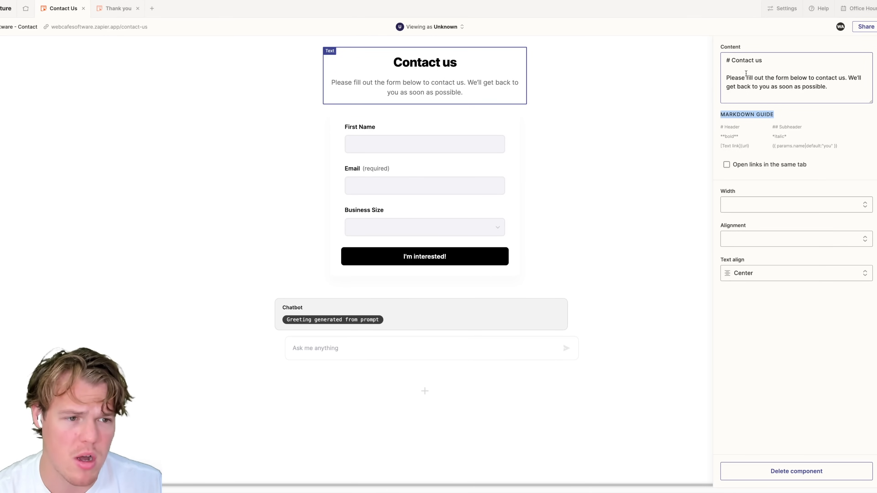
click(734, 64)
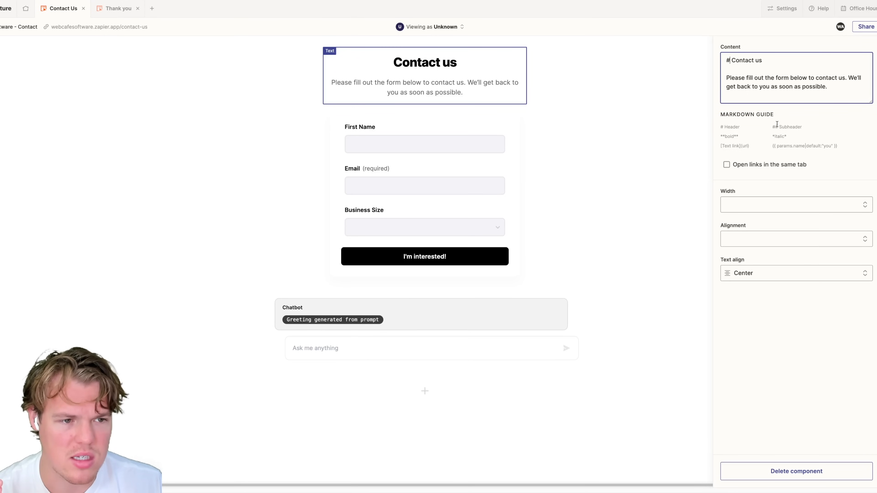
drag(779, 126, 772, 126)
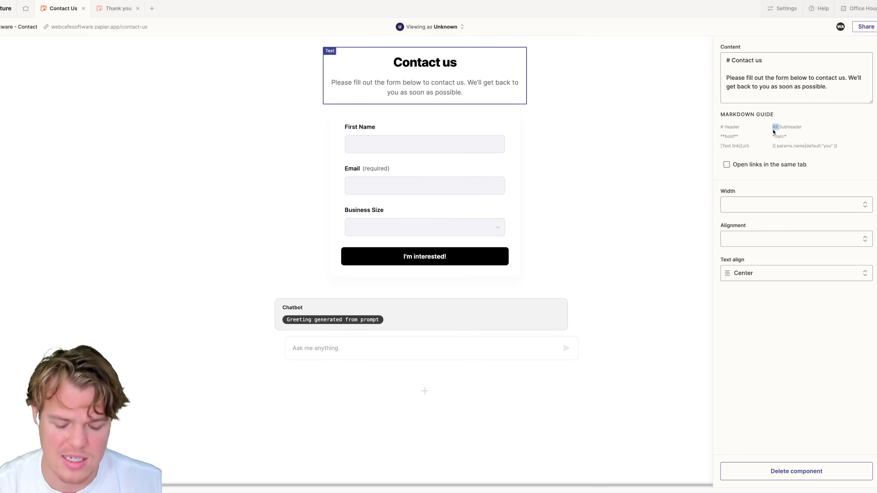
click(730, 61)
text(#)
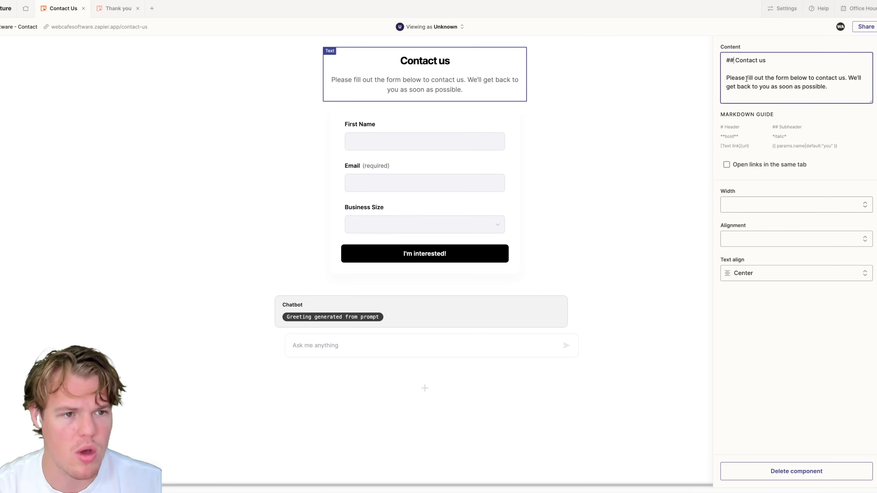
key(BackSpace)
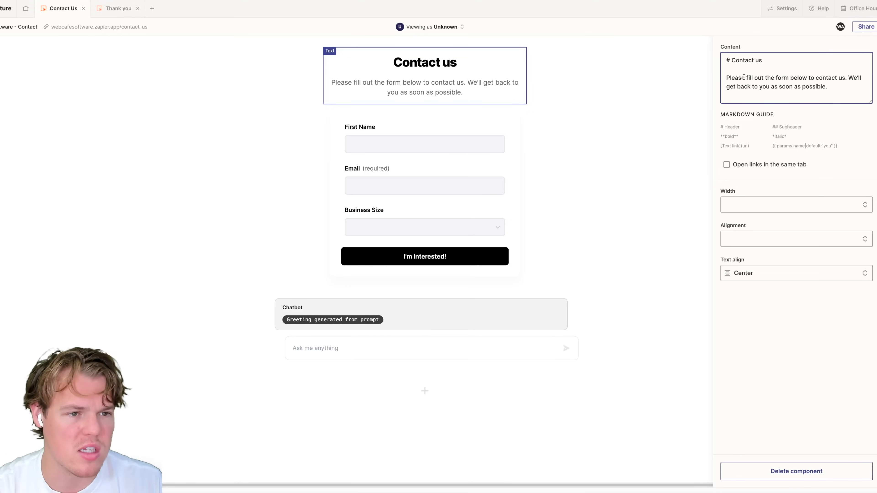
Try adding the markdown guide's bold markers to the Contact us description and undo them, then check the guide's params.name syntax
drag(724, 136, 720, 136)
key(ctrl+c)
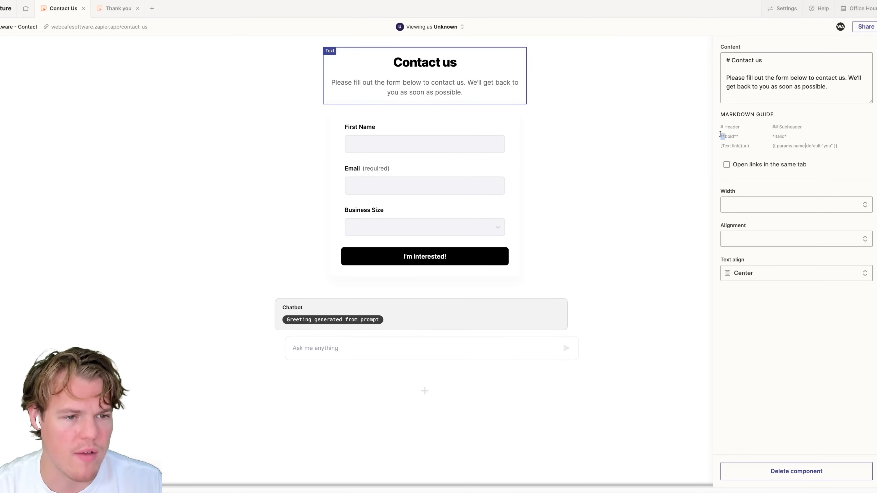
click(726, 79)
key(ctrl+v)
click(751, 77)
key(ctrl+v)
key(ctrl+z)
key(ctrl+z)
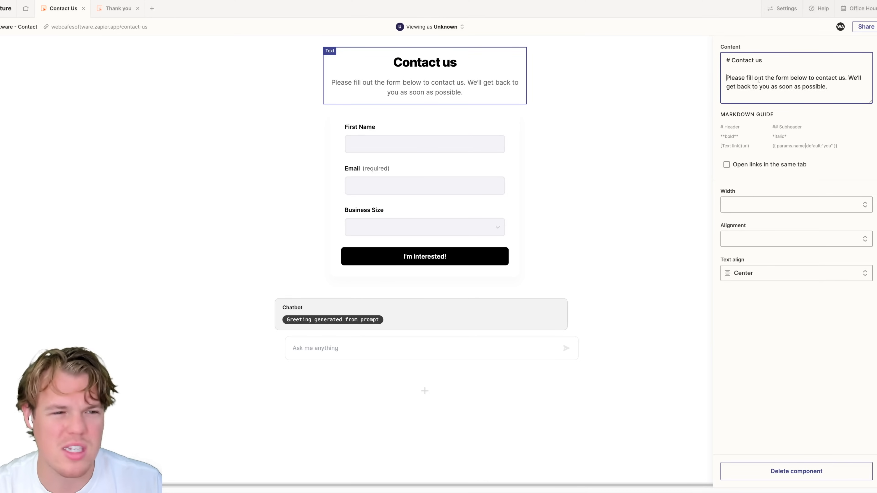
click(789, 146)
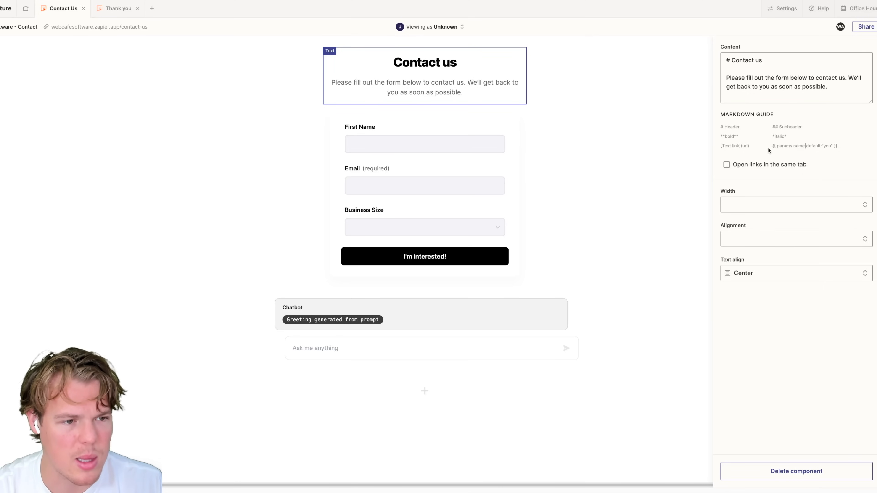
drag(772, 146, 830, 147)
Turn on the chatbot's disclosure message, copy its Learn more markdown link and save the chatbot's changes
click(492, 301)
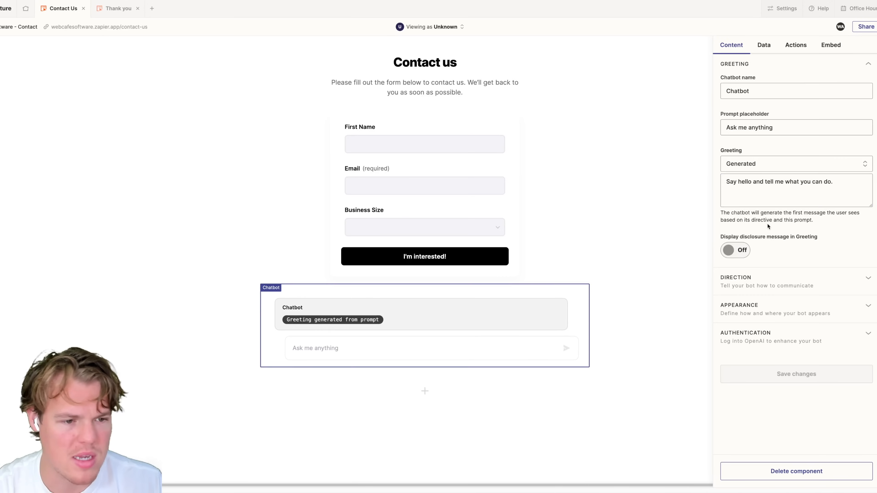
click(748, 251)
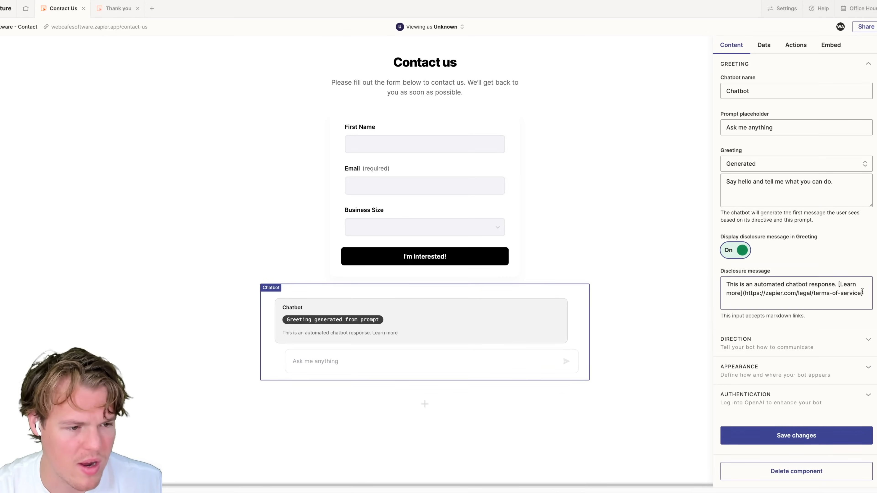
drag(862, 293, 838, 284)
key(ctrl+c)
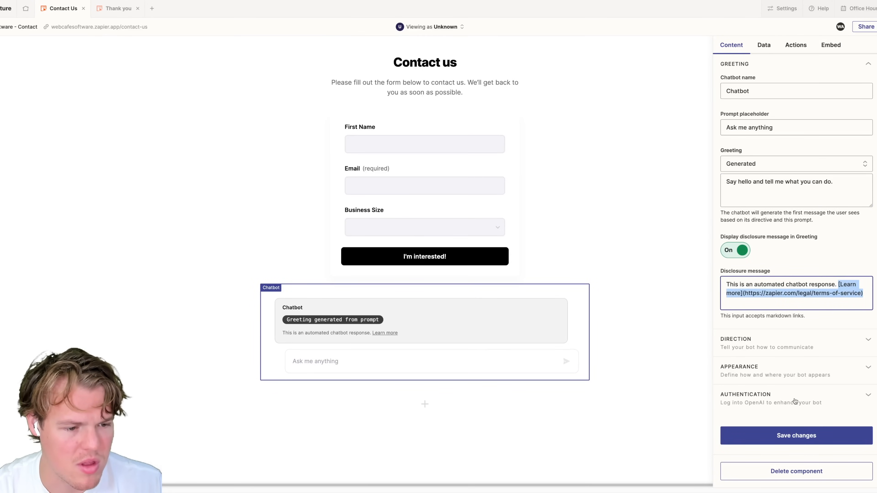
click(796, 435)
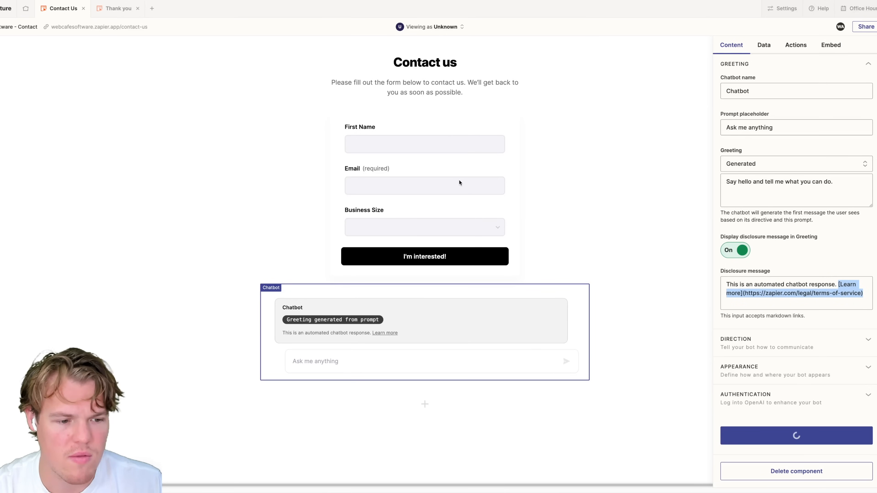
click(488, 161)
click(554, 57)
click(462, 81)
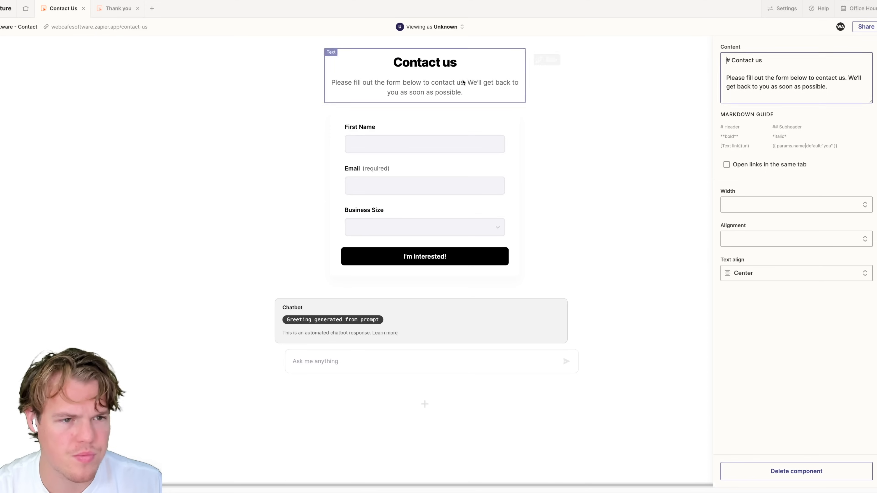
key(ctrl+v)
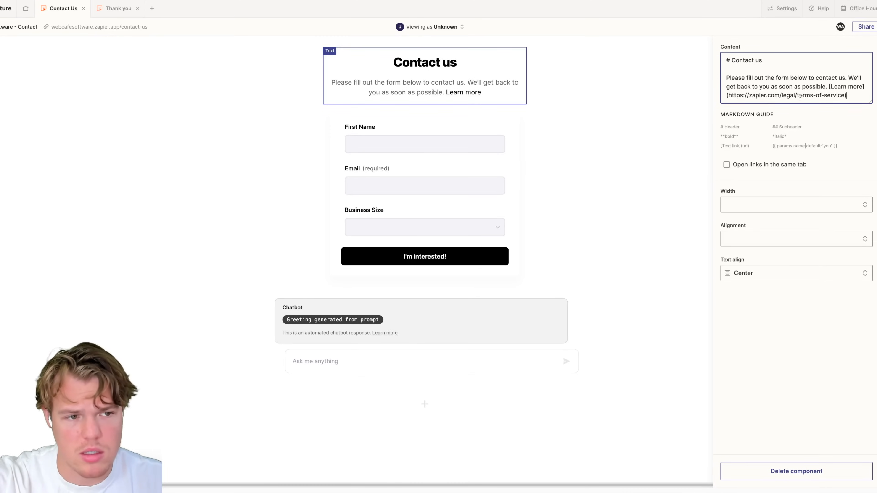
click(549, 107)
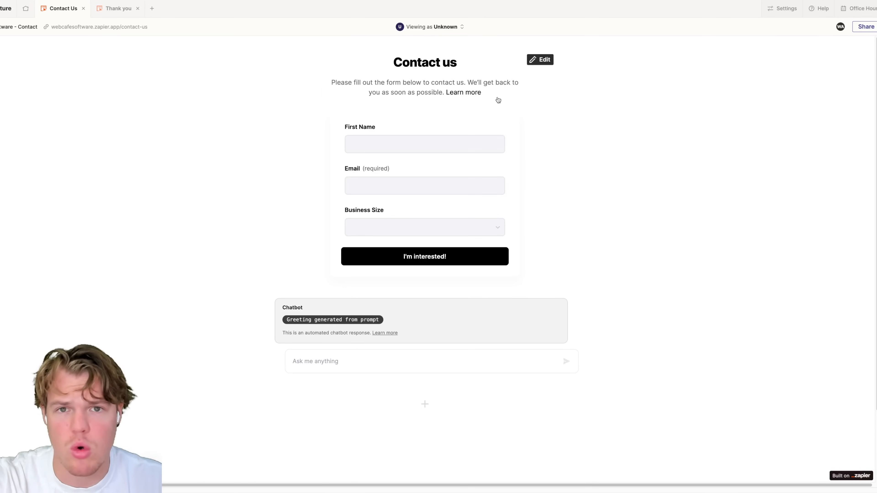
click(499, 97)
click(658, 142)
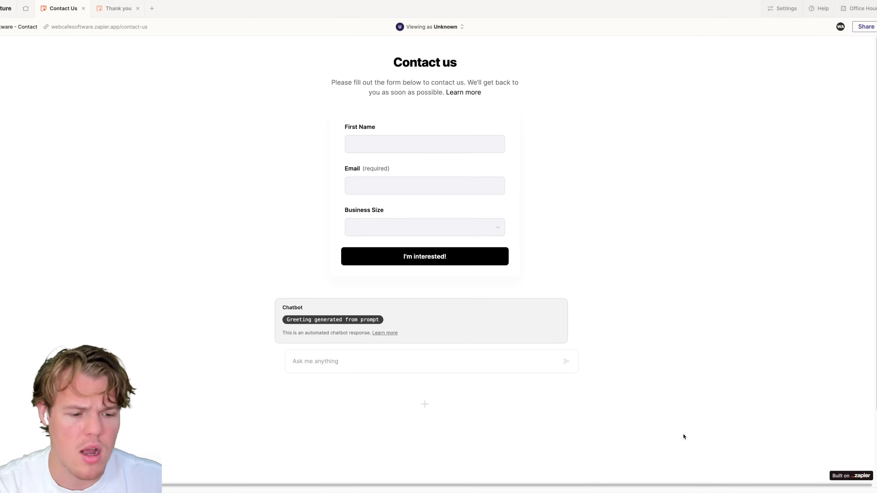
Rename the Contact Us page's chatbot "Brew Bot"
click(476, 295)
double_click(750, 92)
click(749, 92)
text(Brew)
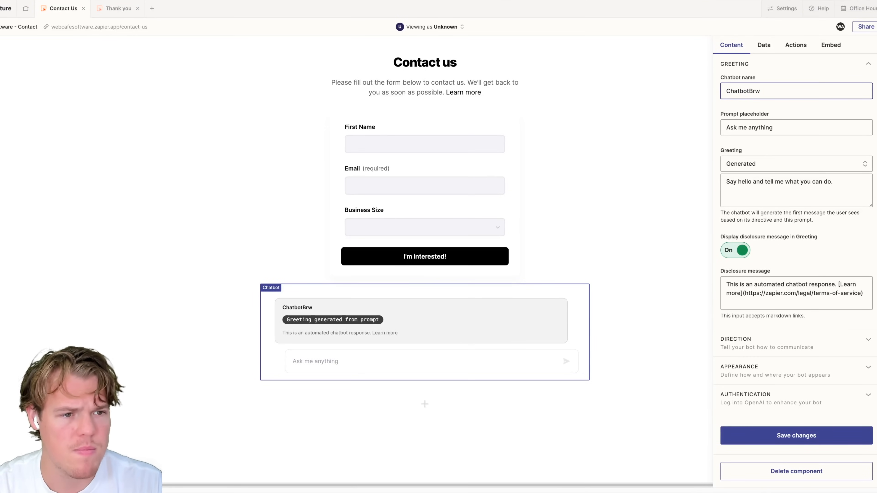
double_click(750, 92)
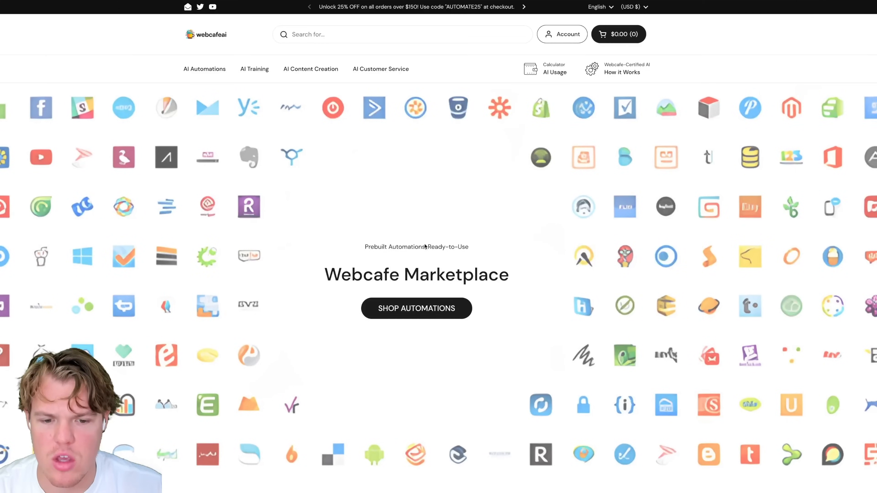
Switch to the Webcafe Marketplace website and open its Frequently Asked Questions page, dismissing the admin bar
scroll(520, 346, down, 15)
click(434, 396)
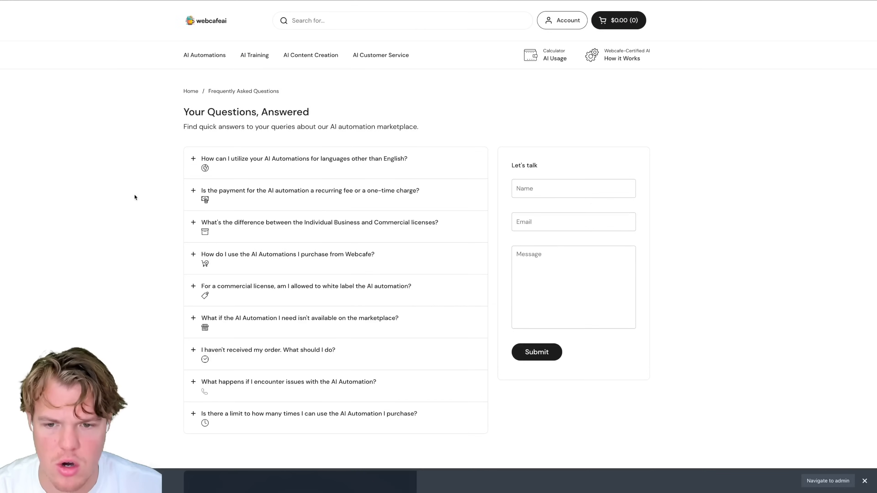
click(865, 480)
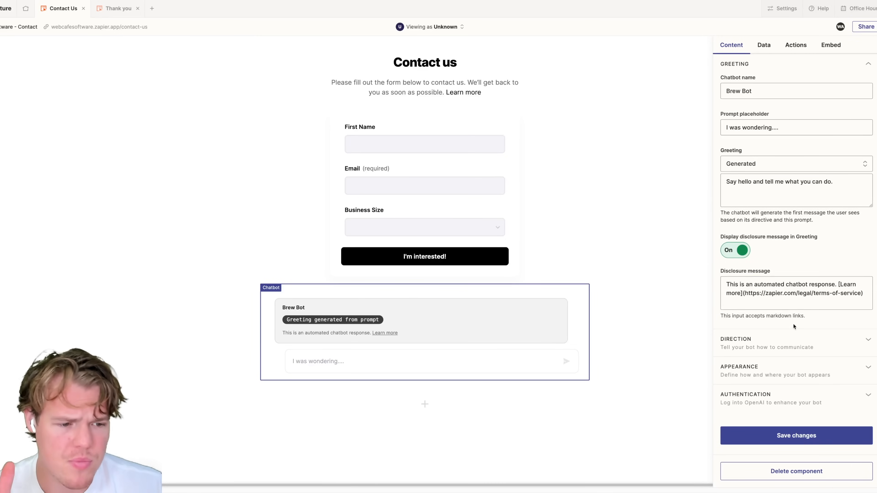
Expand the chatbot's Direction settings to view its directive and creativity, and save the chatbot's changes
click(809, 349)
scroll(805, 398, down, 3)
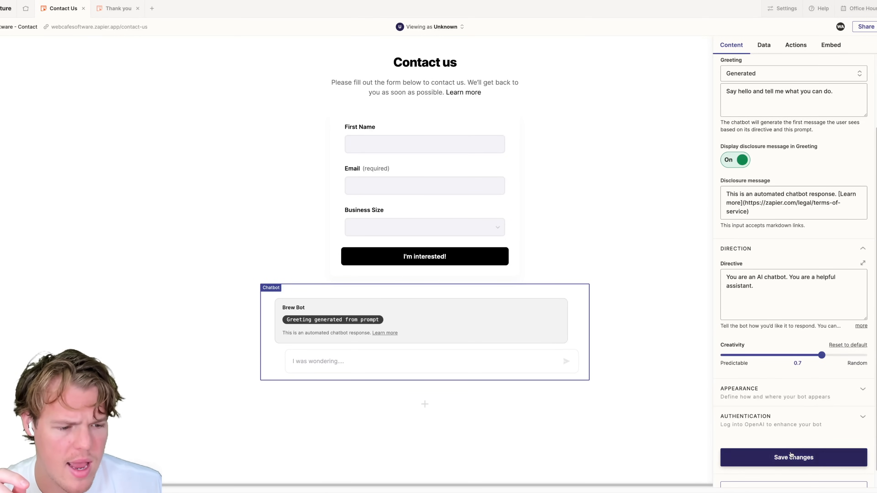
click(801, 458)
scroll(792, 312, down, 1)
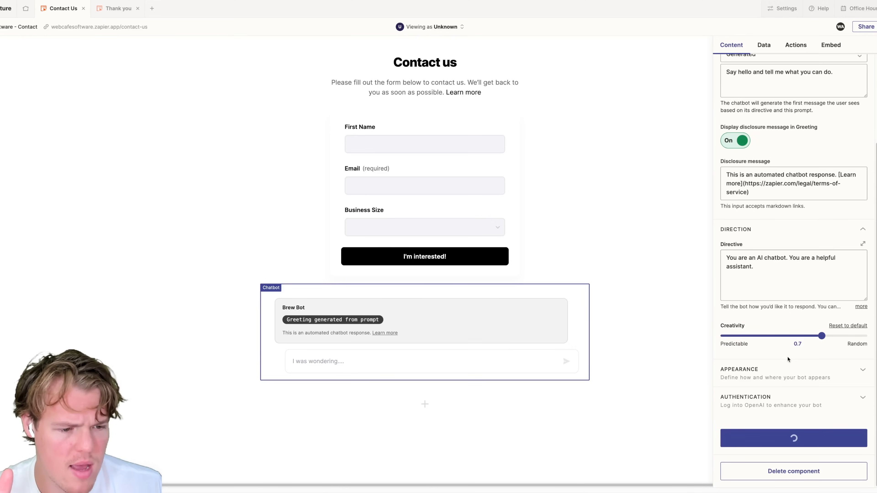
Try a Custom height in the chatbot's Appearance settings, then return it to Expand to page height
click(793, 371)
scroll(807, 362, down, 3)
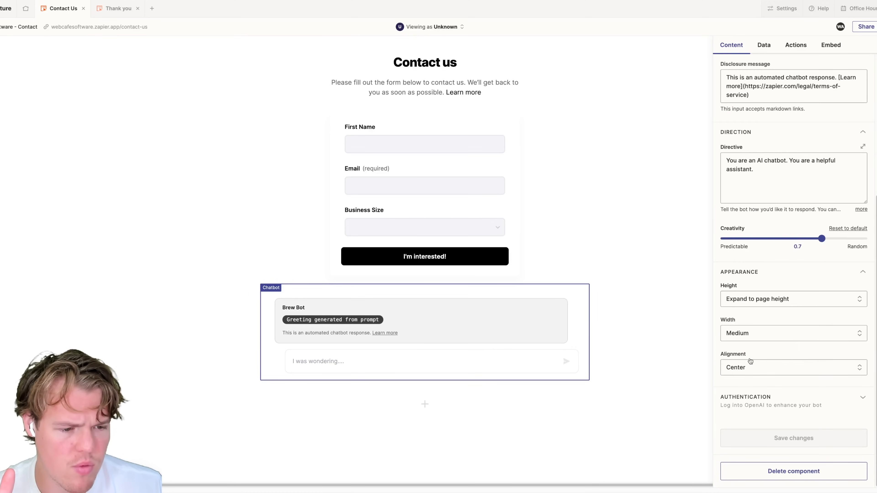
click(807, 299)
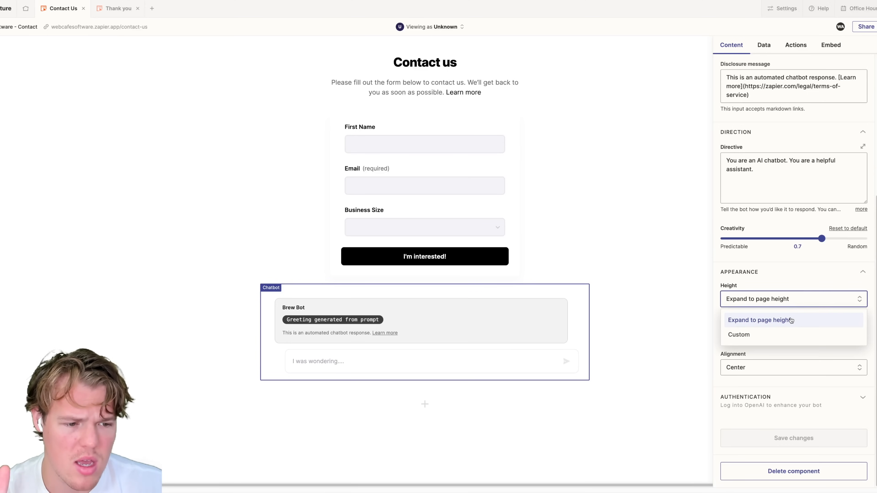
click(789, 319)
click(790, 303)
click(772, 335)
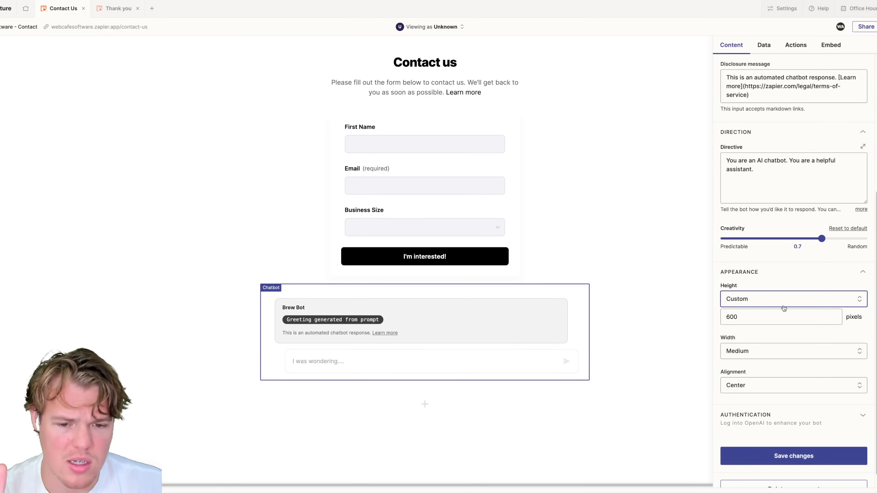
click(810, 300)
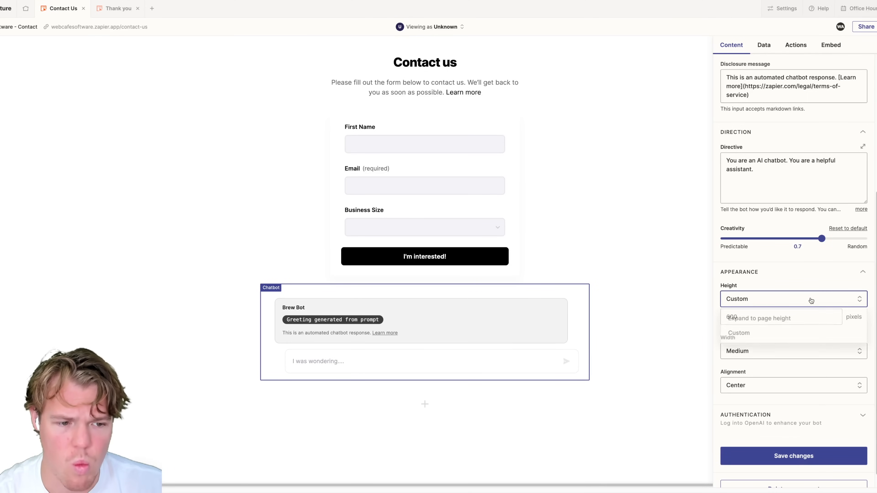
click(794, 318)
Try the Wide and Narrow widths for the chatbot, then return it to Medium
click(790, 330)
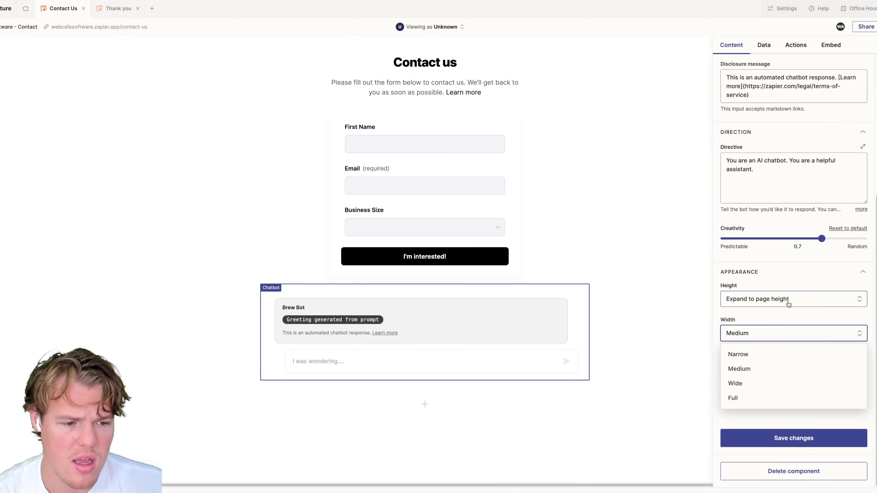
click(752, 384)
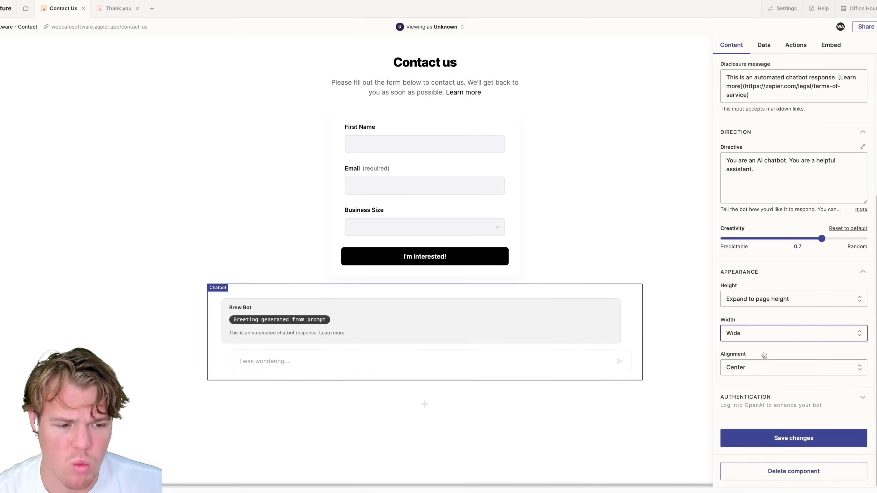
click(775, 335)
click(754, 355)
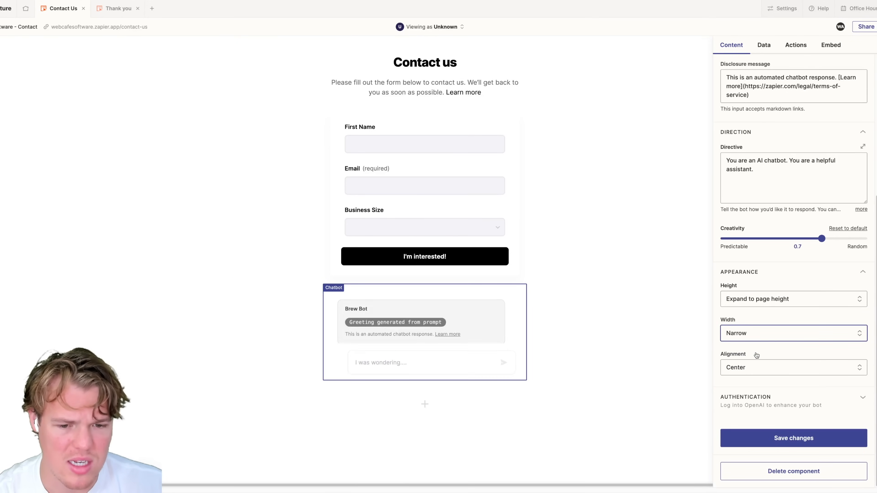
click(767, 337)
click(759, 367)
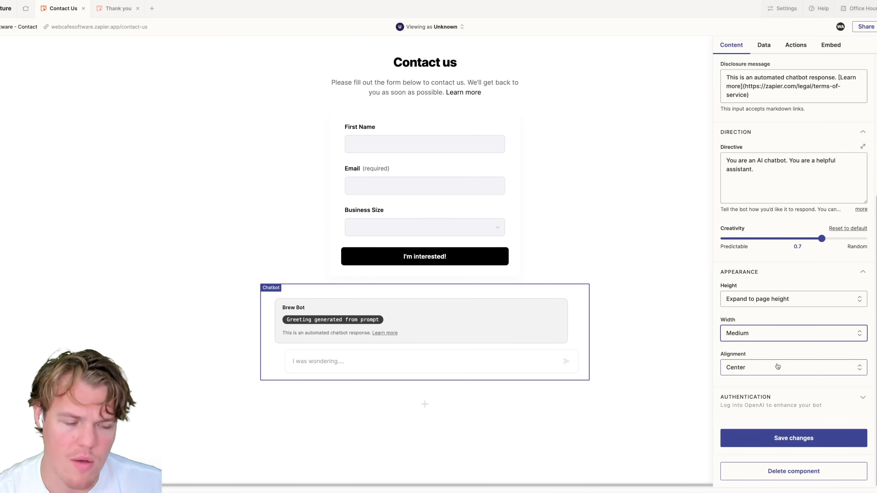
Set the chatbot's OpenAI authentication to the connected OpenAI account in its Authentication settings
click(790, 395)
scroll(789, 352, down, 4)
scroll(789, 351, up, 1)
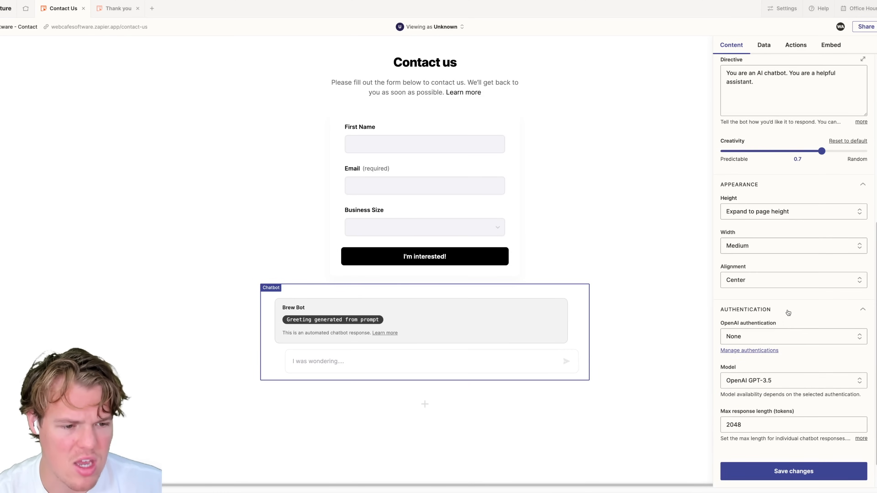
click(795, 332)
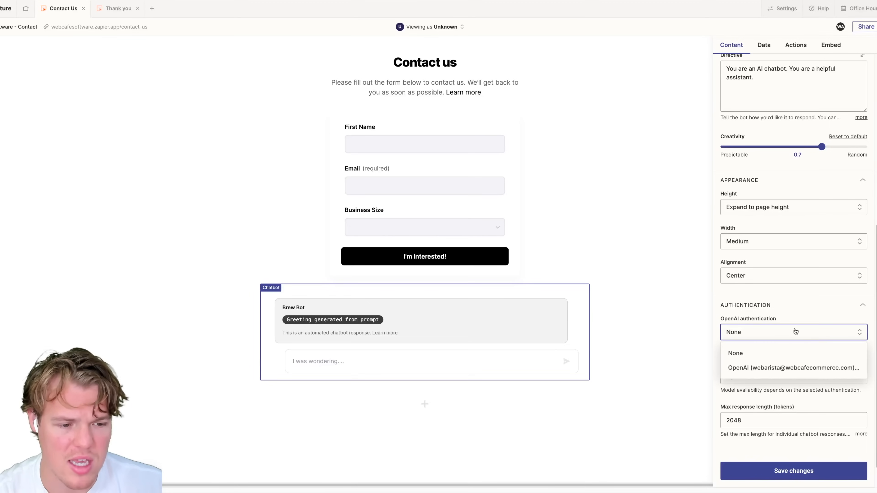
click(793, 368)
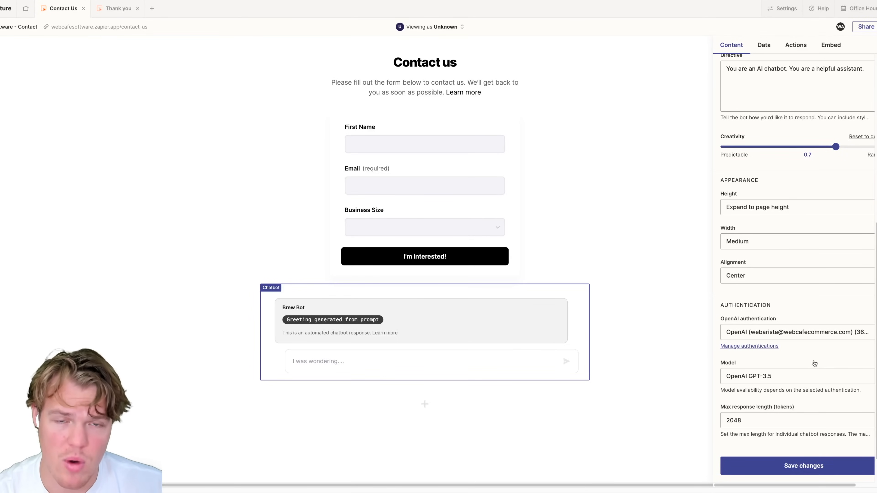
Set the chatbot's model to OpenAI GPT-4 and save the chatbot's changes
scroll(818, 356, down, 1)
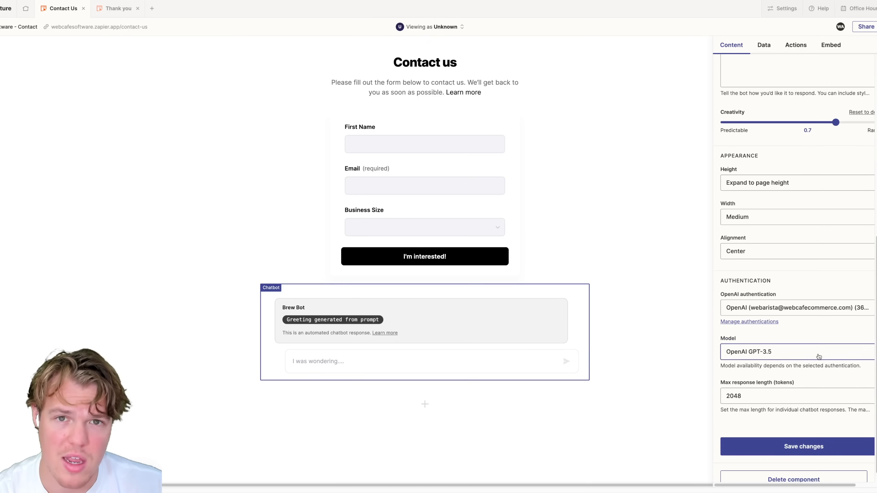
click(818, 356)
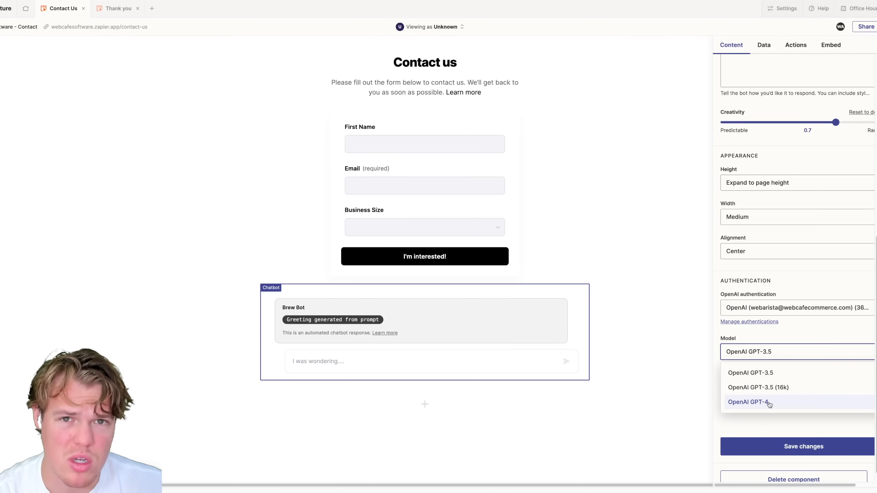
click(770, 403)
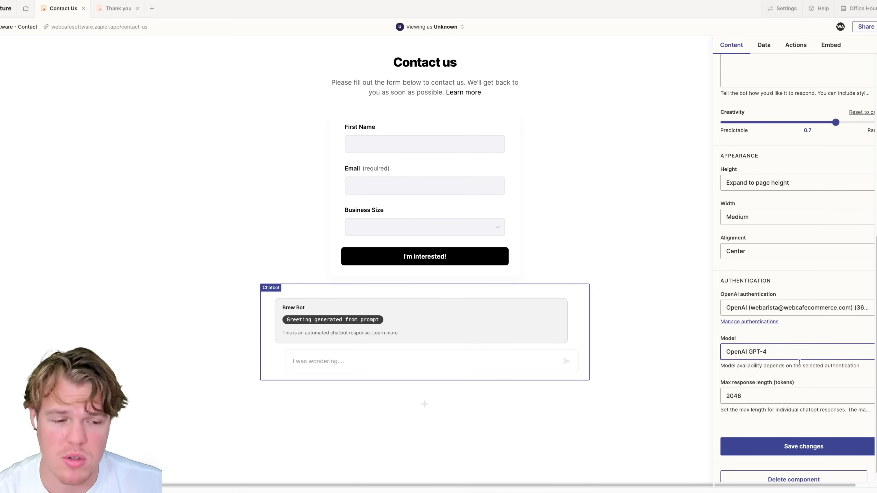
scroll(798, 363, down, 1)
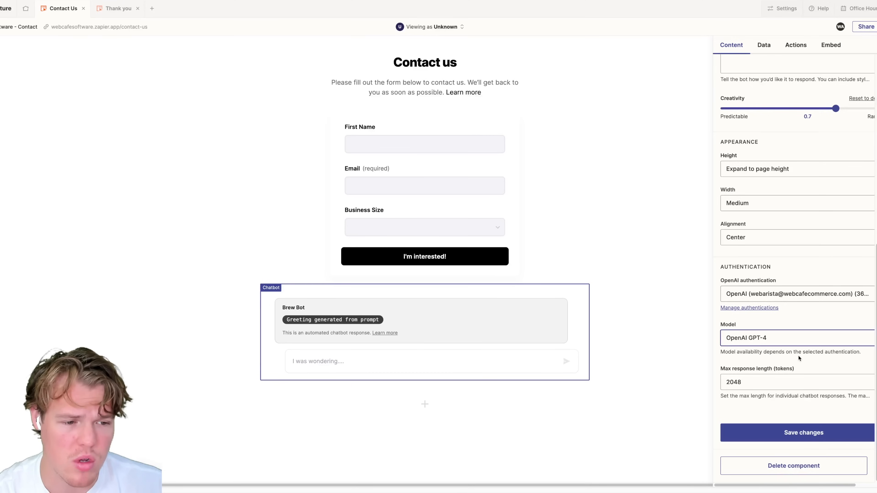
scroll(798, 364, up, 6)
scroll(799, 367, up, 3)
click(803, 465)
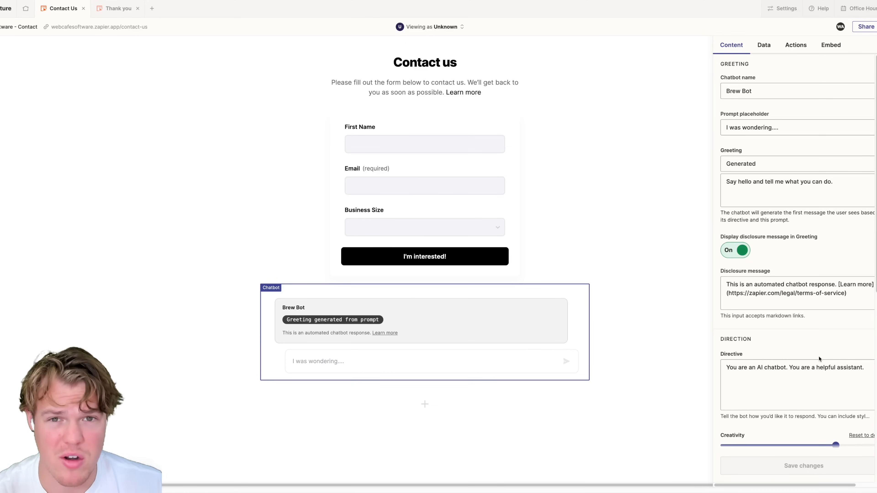
Review the chatbot's content settings from greeting to authentication, and open its data source settings
scroll(818, 357, down, 5)
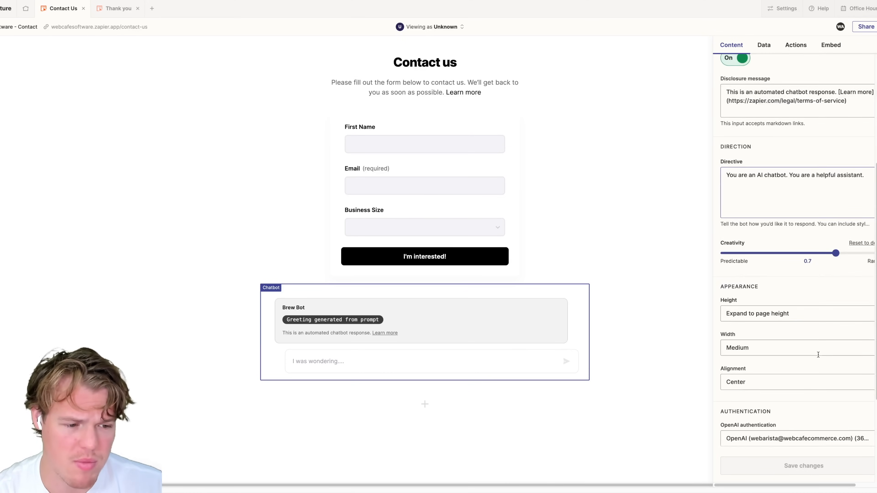
scroll(817, 355, up, 5)
scroll(818, 355, down, 9)
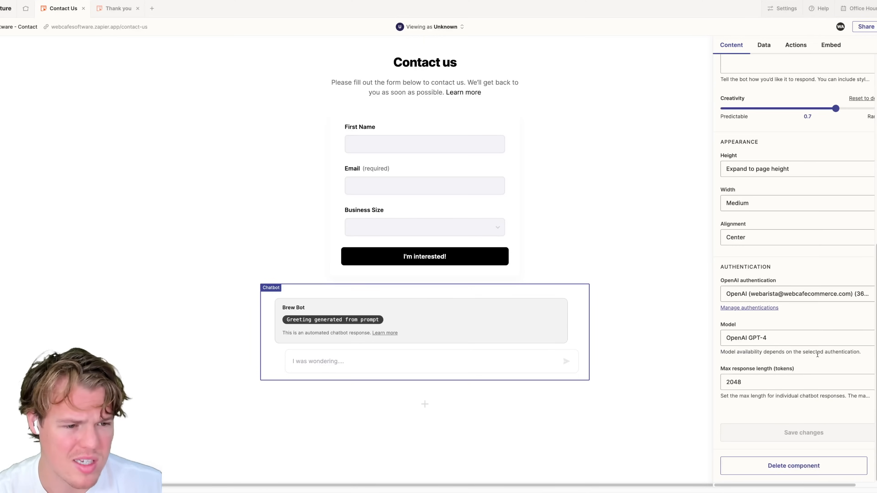
scroll(817, 354, up, 9)
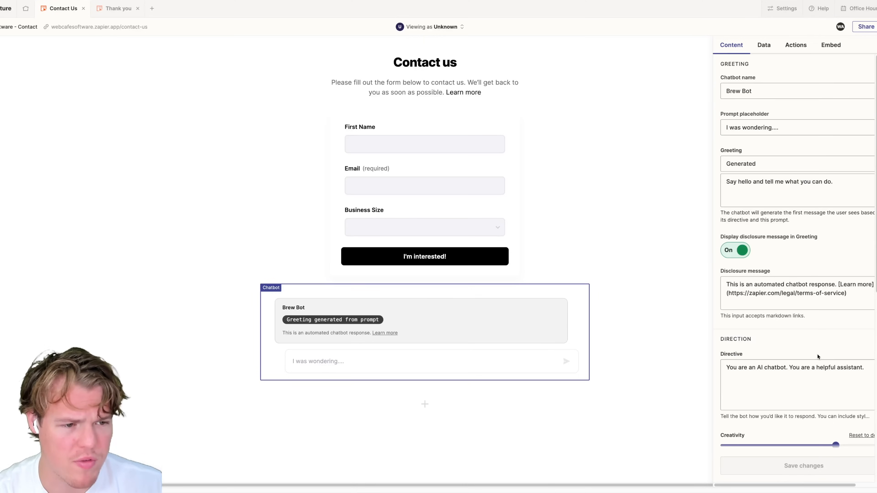
click(765, 46)
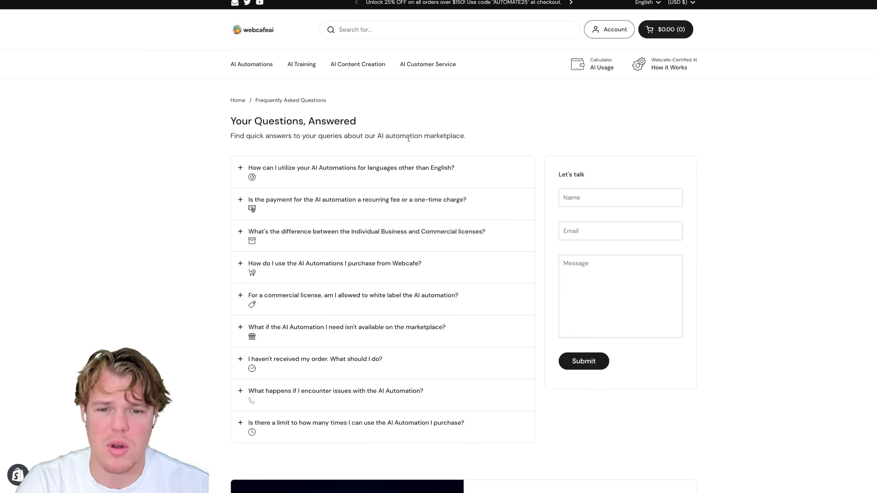
Copy the "Your Questions, Answered" heading and its intro line from the Webcafe FAQ page into the blank text document
drag(496, 130, 518, 137)
key(super+c)
key(ctrl+Right)
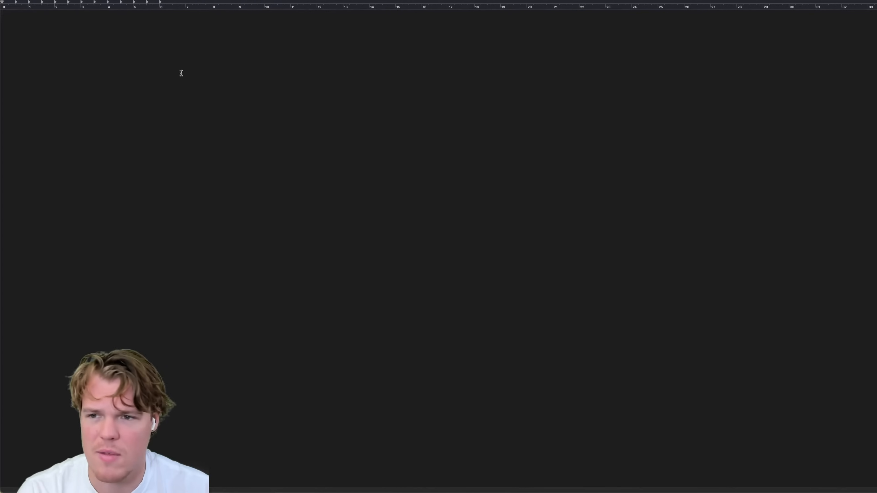
key(super+v)
drag(5, 13, 3, 13)
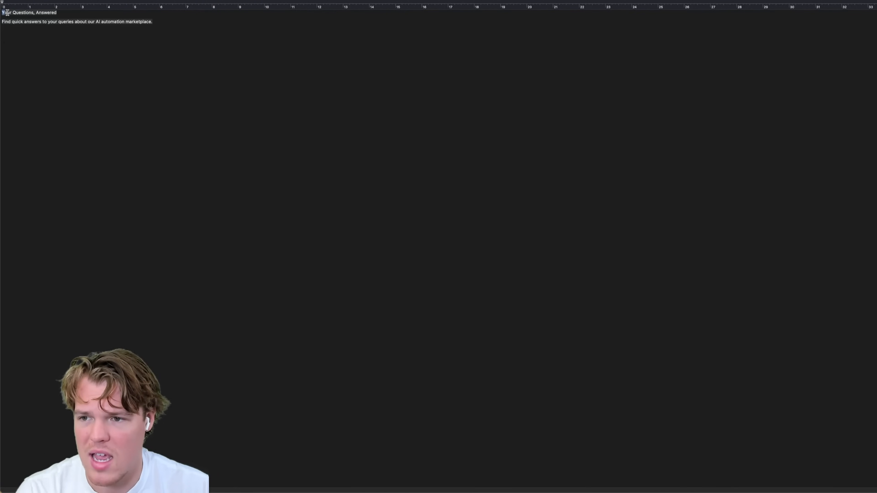
Add the title line "Webcafe Software Frequently Asked Questions:" above the pasted heading in the text document
click(2, 13)
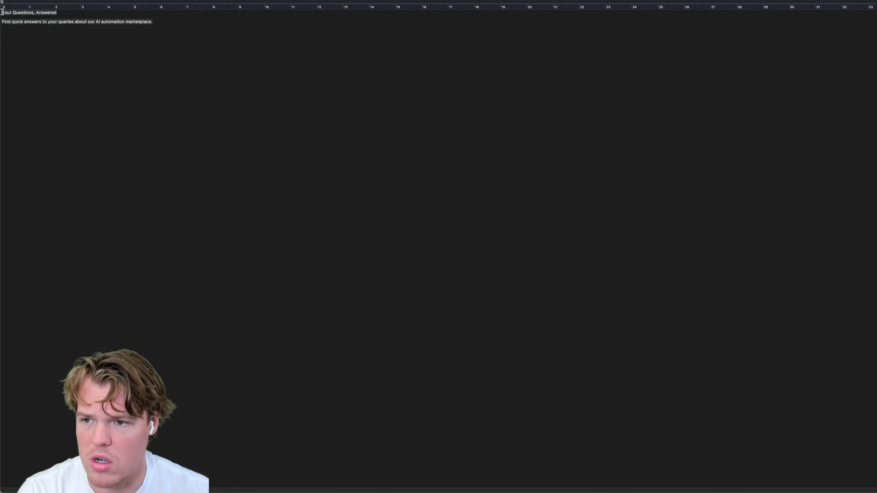
key(Return)
key(Return)
key(Return)
key(Return)
click(6, 29)
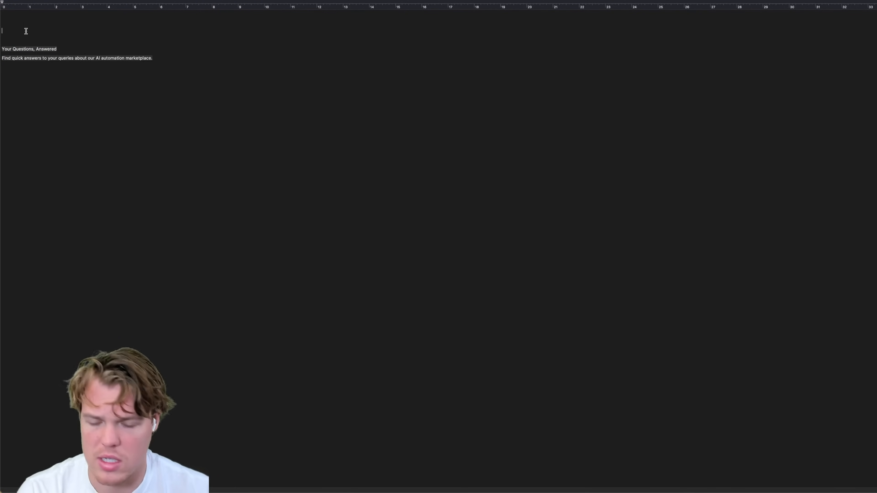
text(Webcafe)
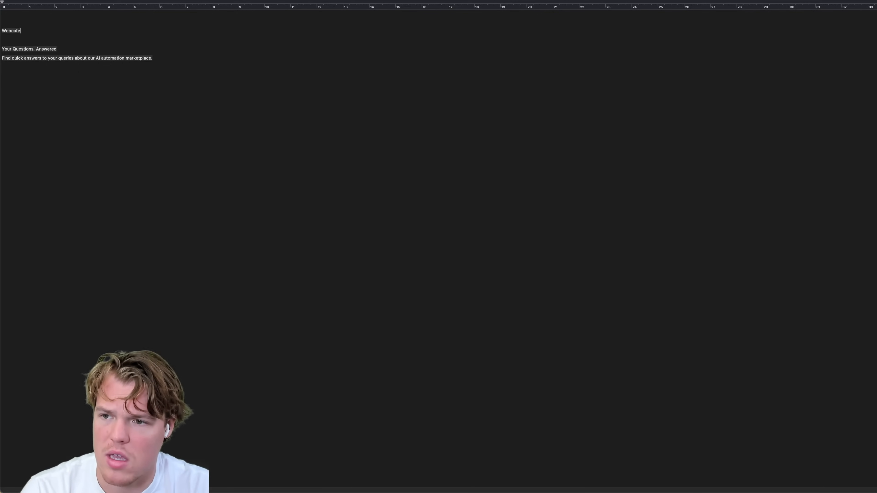
text( Software Fr)
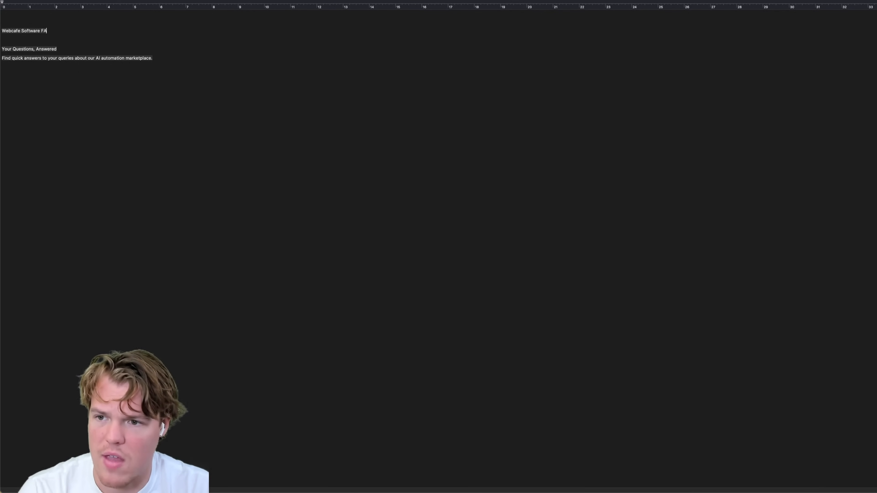
text(eques)
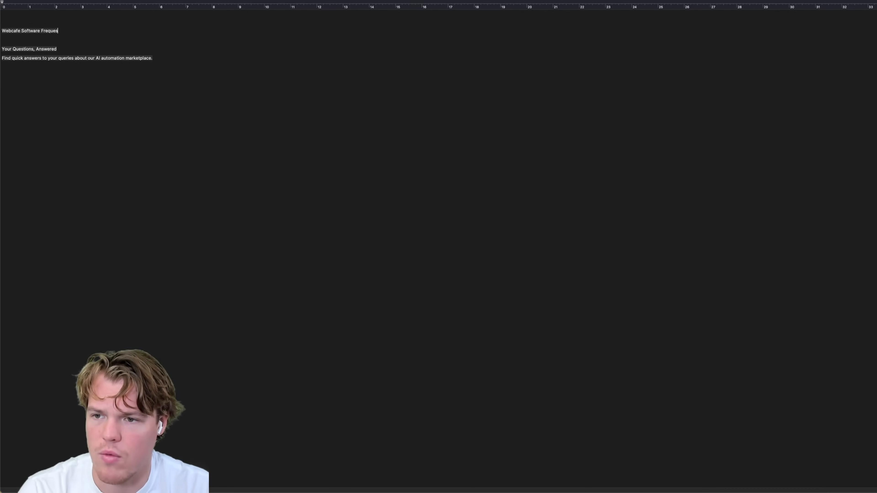
key(BackSpace)
text(ntly Asked Que)
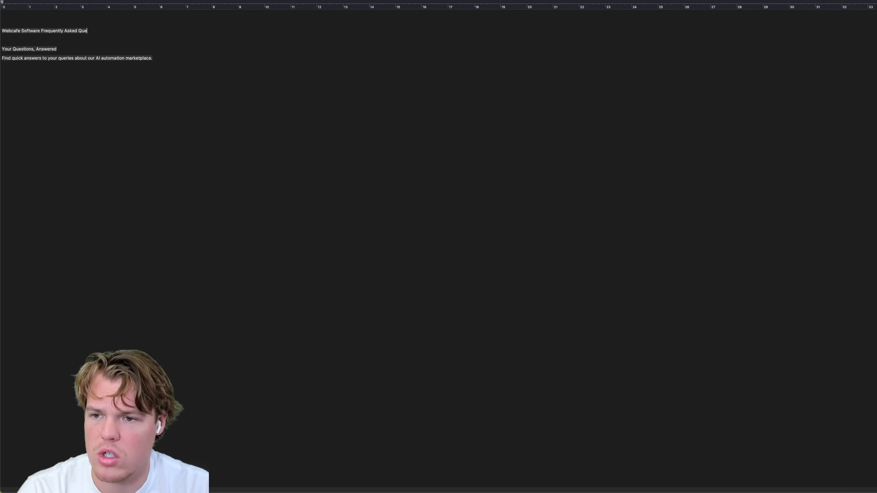
text(stions:)
Insert several blank lines above the FAQ title to move the text further down the document
click(17, 24)
key(Return)
key(Return)
key(Return)
key(Return)
key(Return)
key(Return)
key(Return)
key(Return)
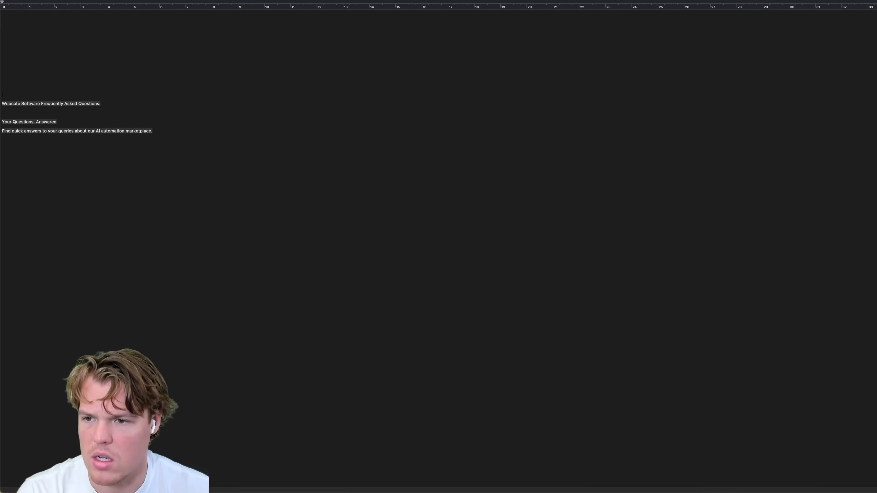
key(BackSpace)
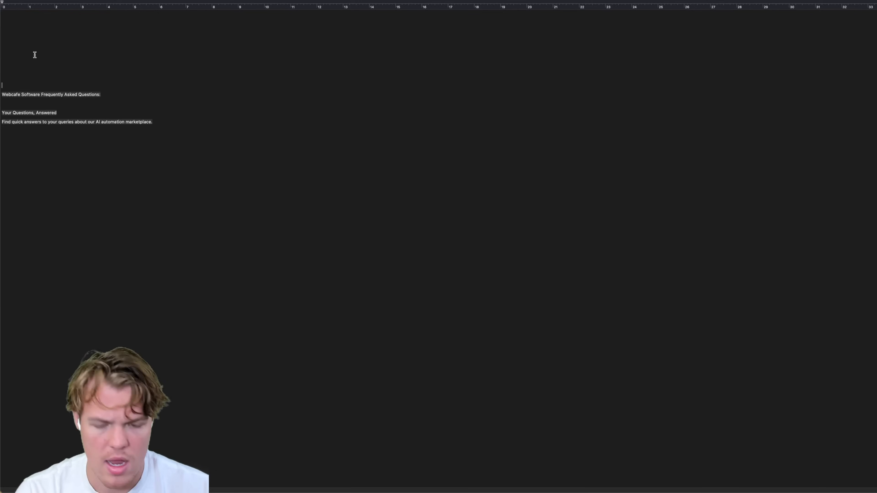
key(BackSpace)
key(BackSpace)
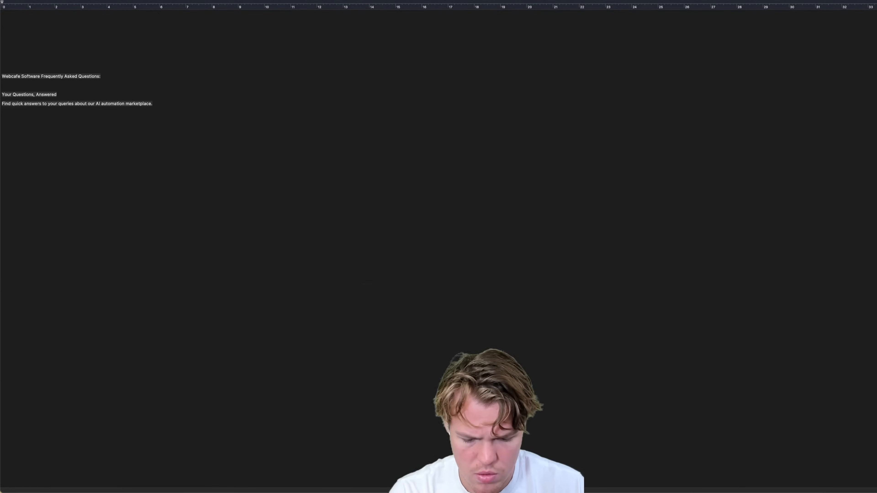
Copy the question "How can I utilize your AI Automations for languages other than English?" from the FAQ page below the intro line in the document
click(214, 127)
key(Return)
key(ctrl+Left)
click(342, 168)
drag(454, 169, 170, 165)
key(super+c)
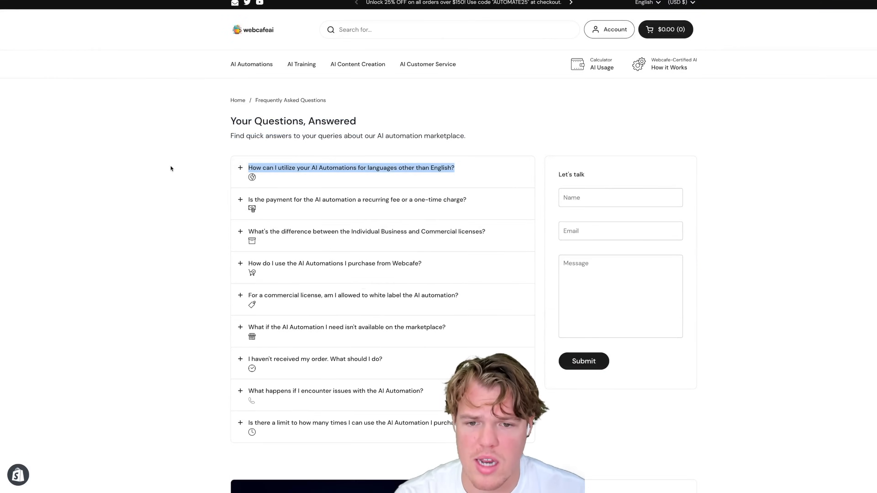
key(ctrl+Right)
key(super+v)
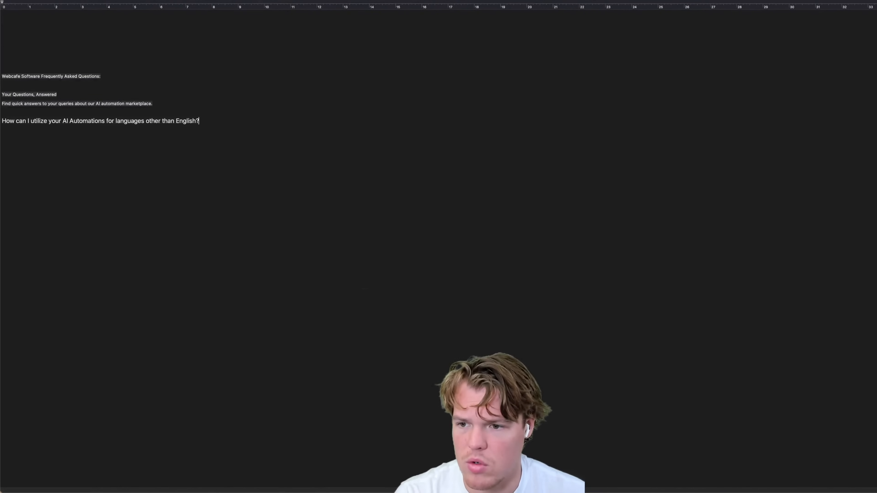
Expand the answer to the first question on the FAQ page and select its text for copying
key(ctrl+Left)
click(345, 168)
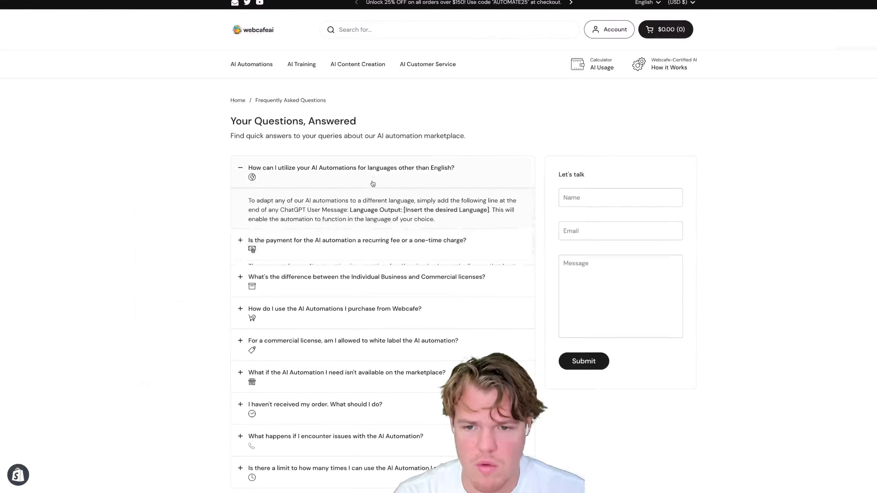
drag(446, 231, 249, 201)
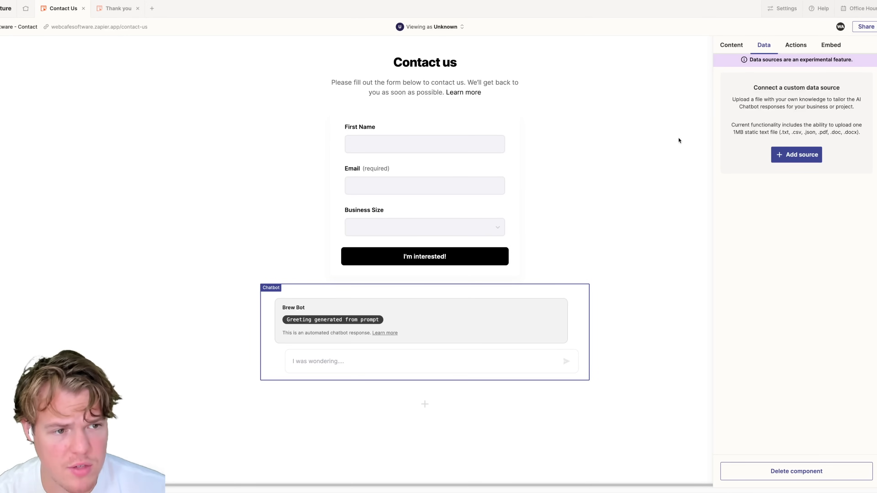
Add a File data source to the chatbot in Zapier, uploading FAQ Webcafe.txt
click(784, 159)
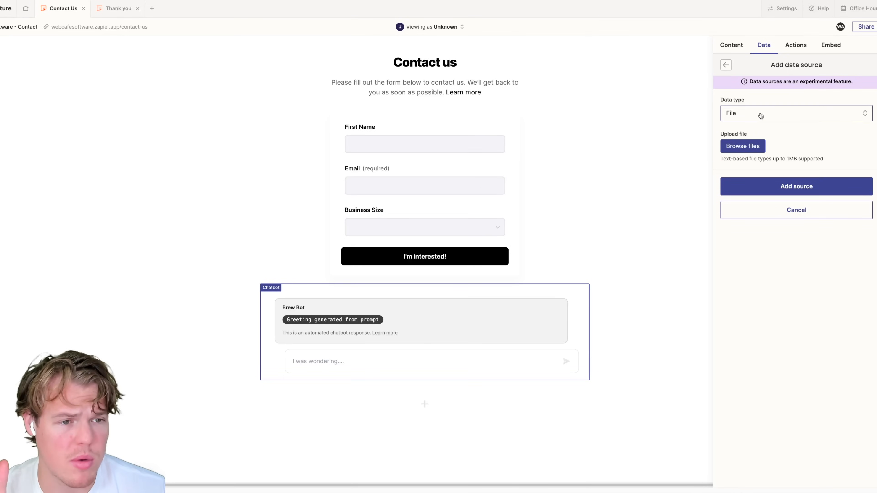
click(761, 115)
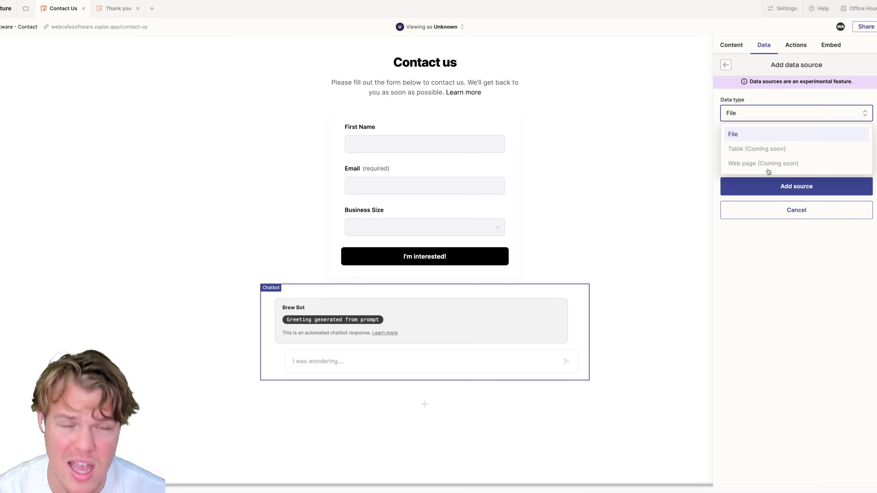
click(751, 139)
click(743, 147)
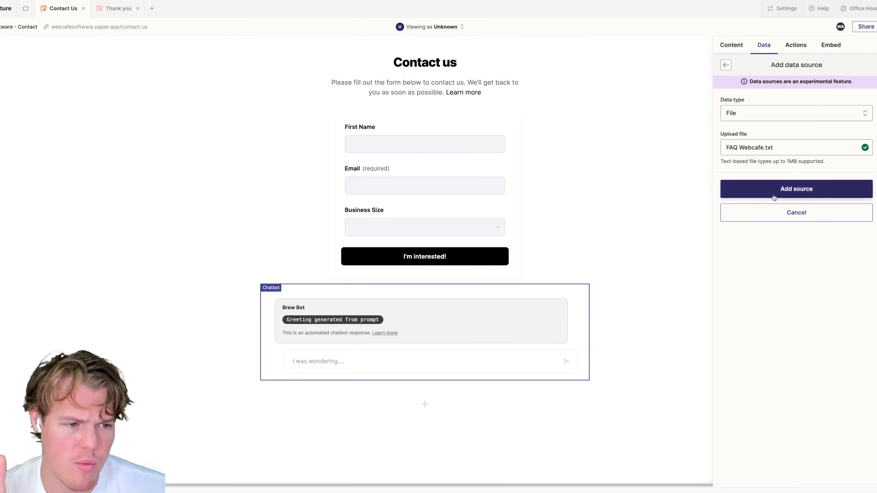
click(773, 196)
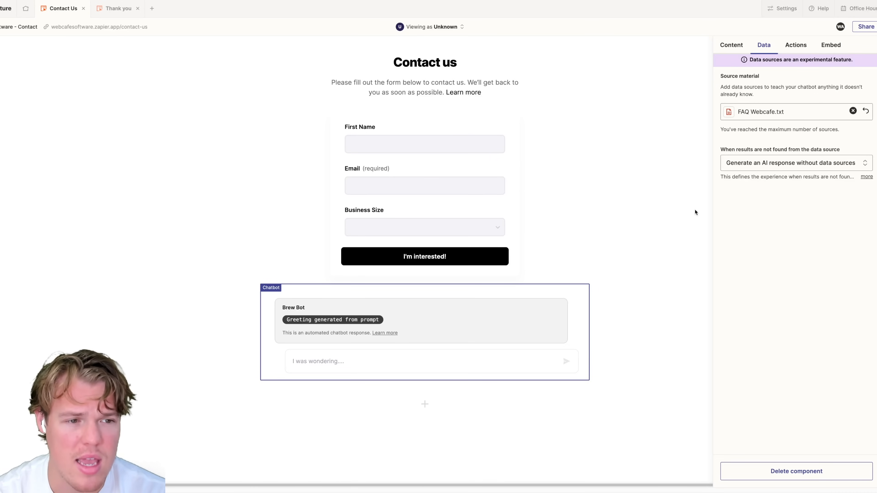
Set the chatbot to show a custom message when the data source has no results, and start rewriting the default message with "I"
click(778, 165)
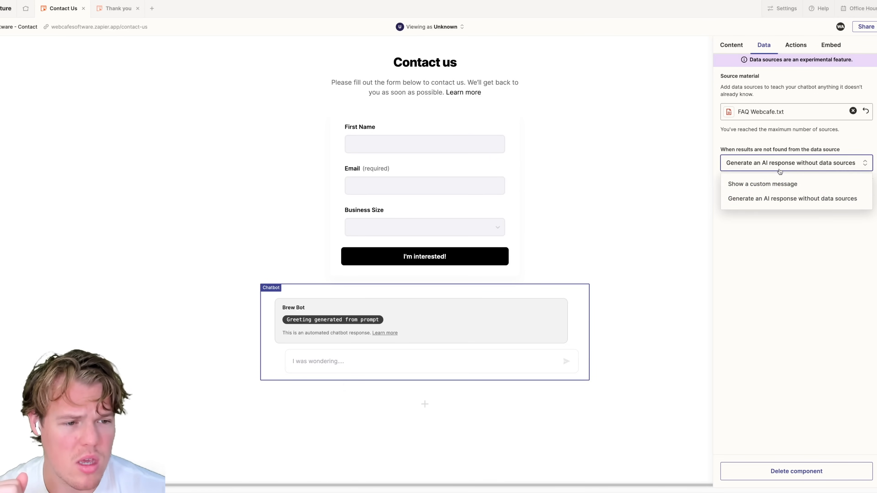
click(766, 184)
click(765, 200)
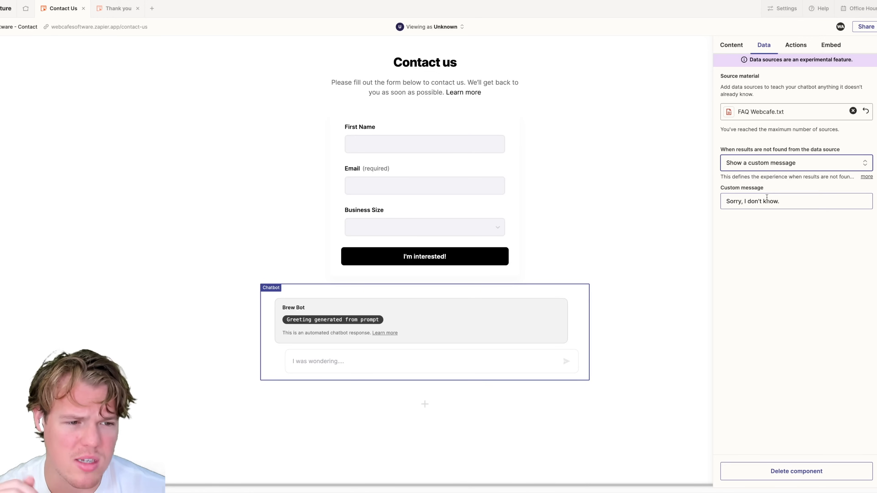
key(ctrl+a)
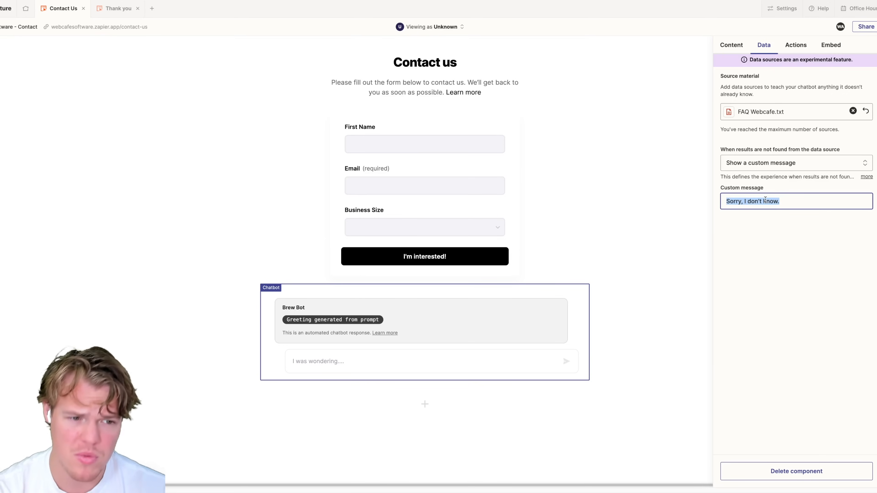
text(I)
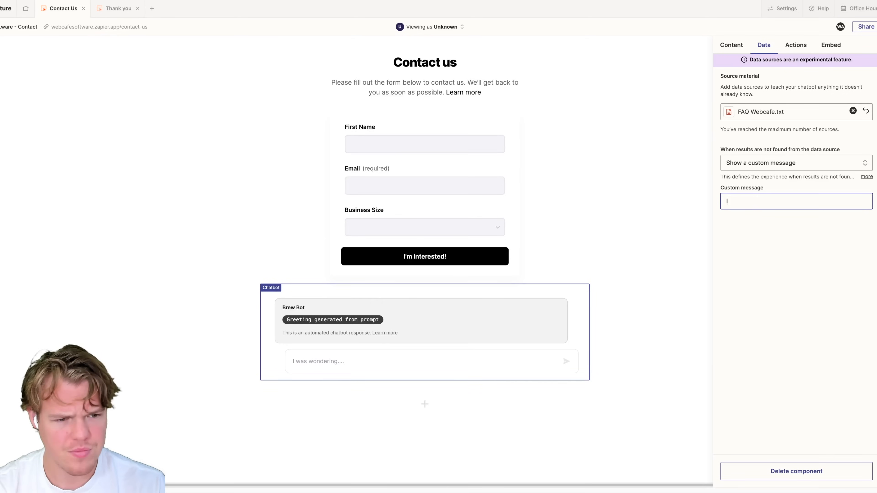
Complete the not-found custom message as "I am not sure of this, reach out here:" followed by the copied Webcafe link
text( am n)
text(re of )
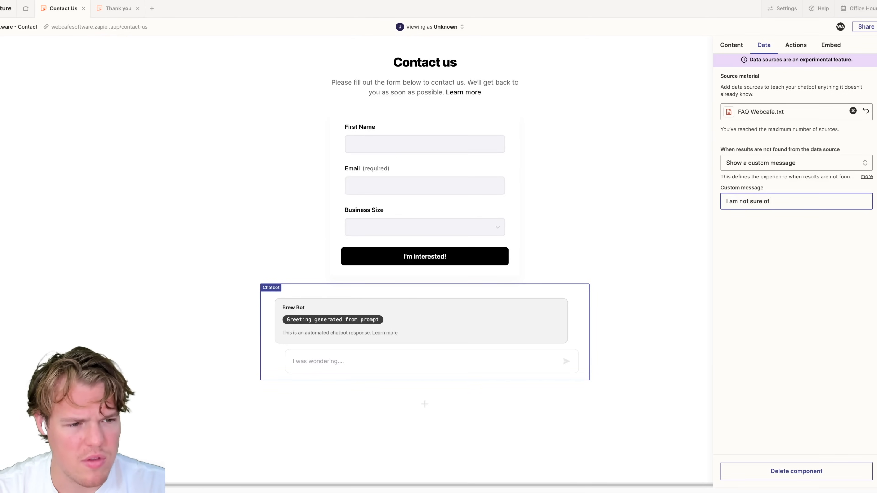
text(this, reach out here)
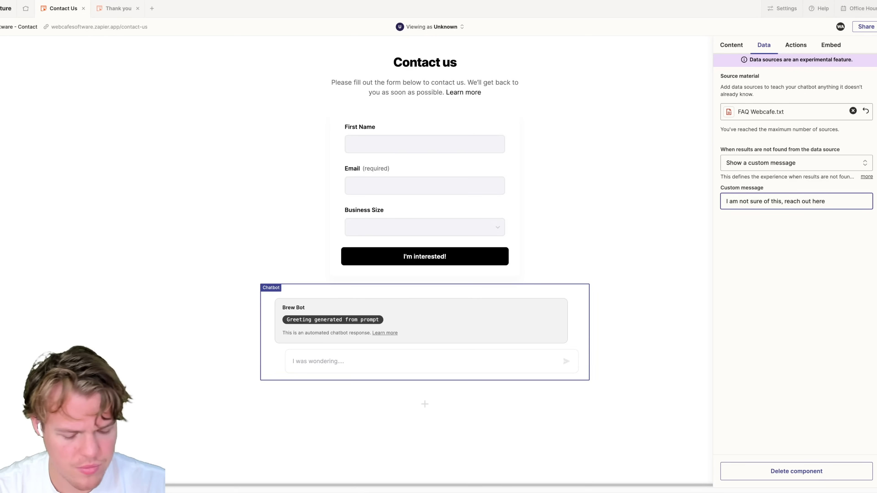
text(:)
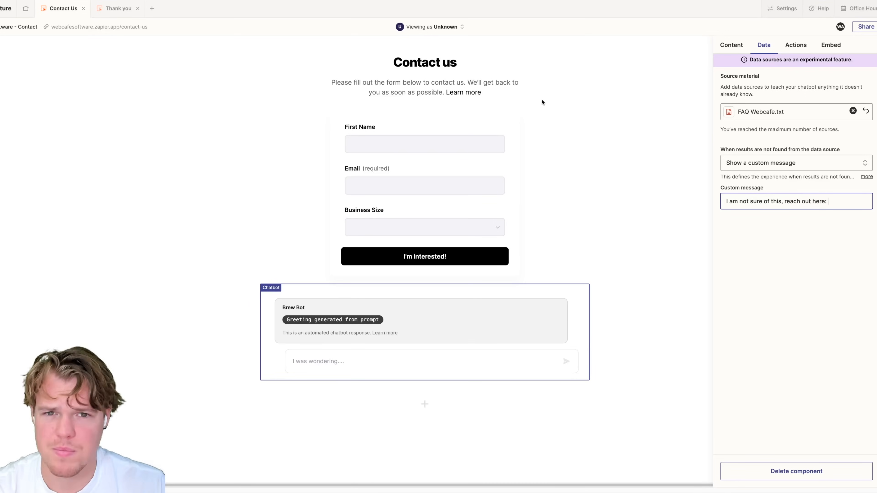
key(ctrl+v)
click(833, 245)
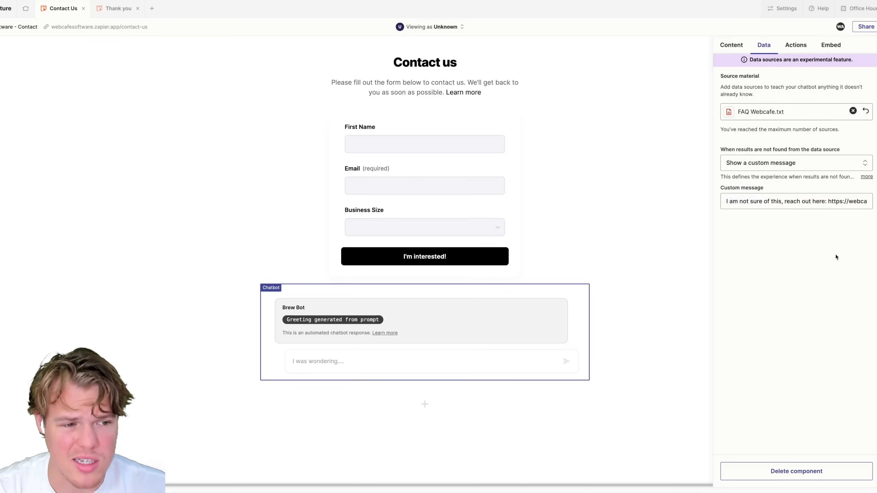
Copy the source file name "FAQ Webcafe.txt" from the chatbot's data settings
click(736, 47)
click(762, 48)
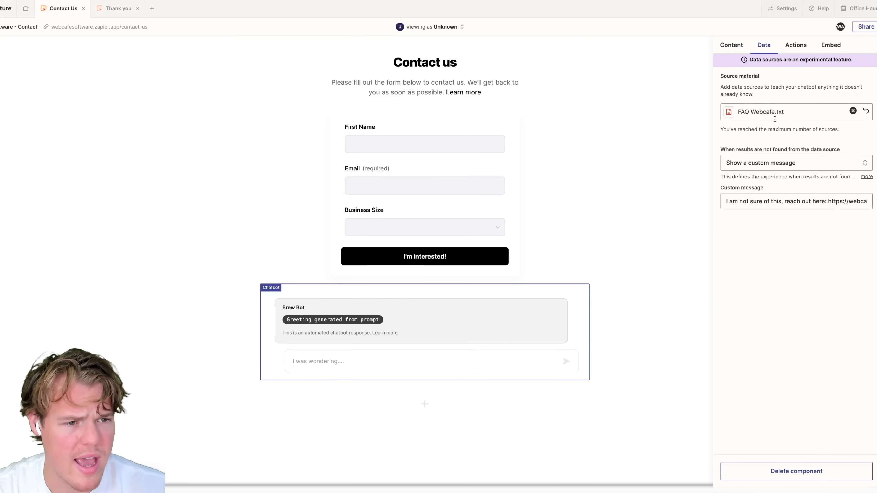
drag(741, 112, 787, 111)
key(super+c)
click(751, 59)
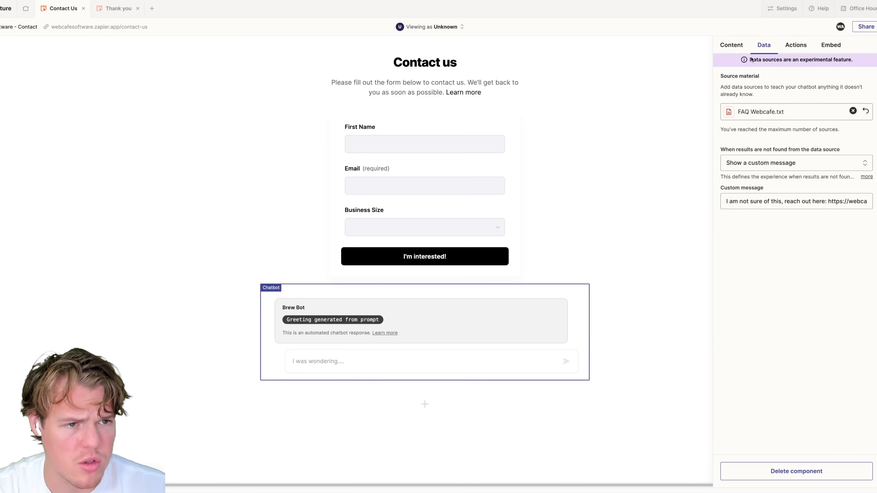
Replace the chatbot's directive with "You are a Webcafe Helper, we are going to help potential leads with any questions they may have about our software"
click(733, 47)
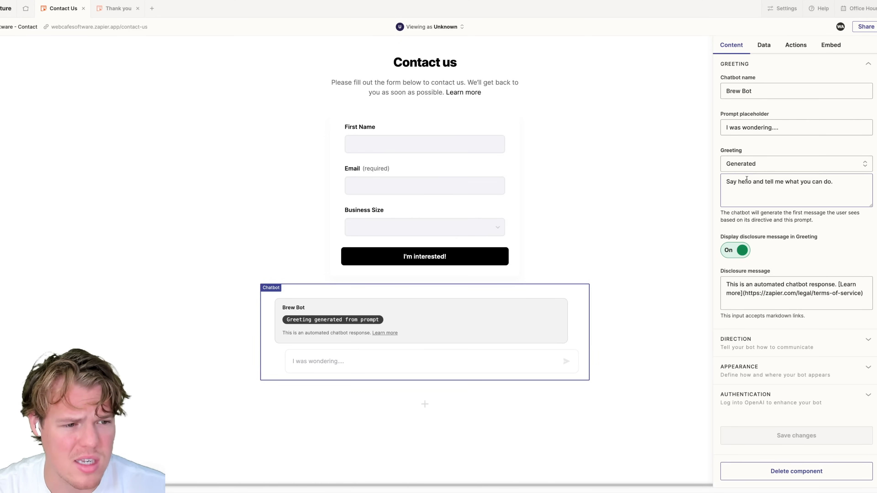
click(768, 347)
scroll(783, 345, down, 1)
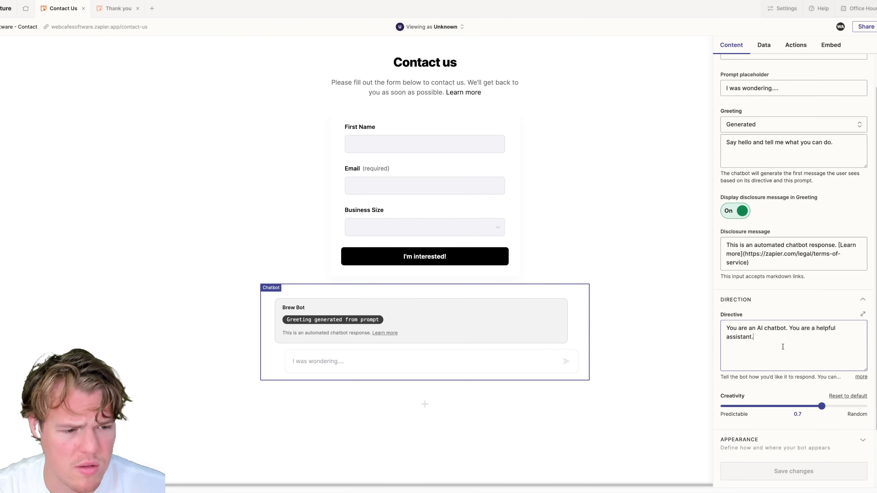
drag(783, 345, 713, 332)
text(You a)
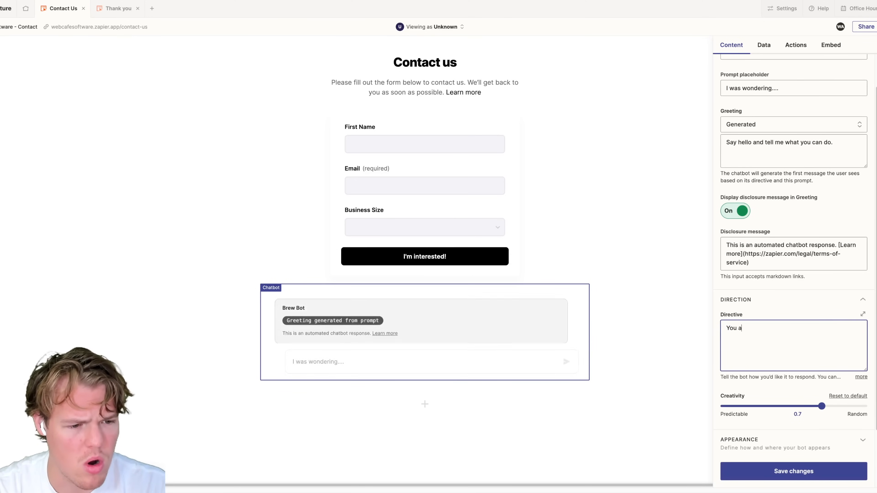
text(re a Web)
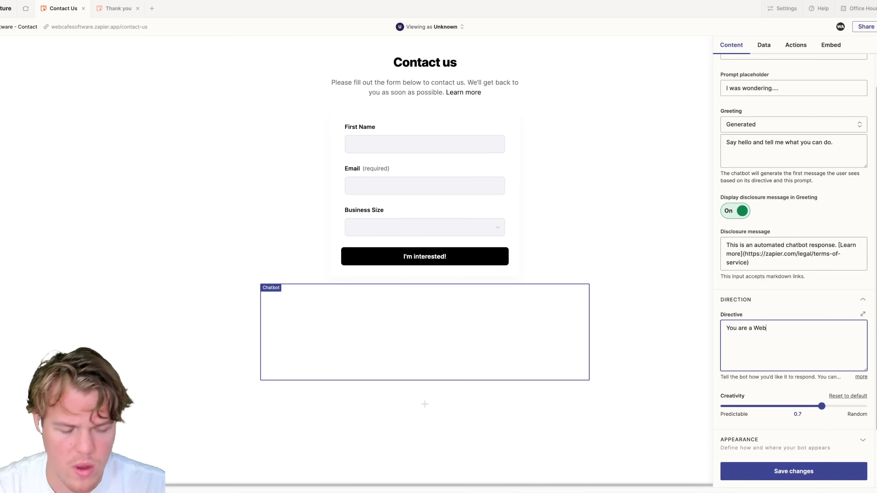
text(cafe Help)
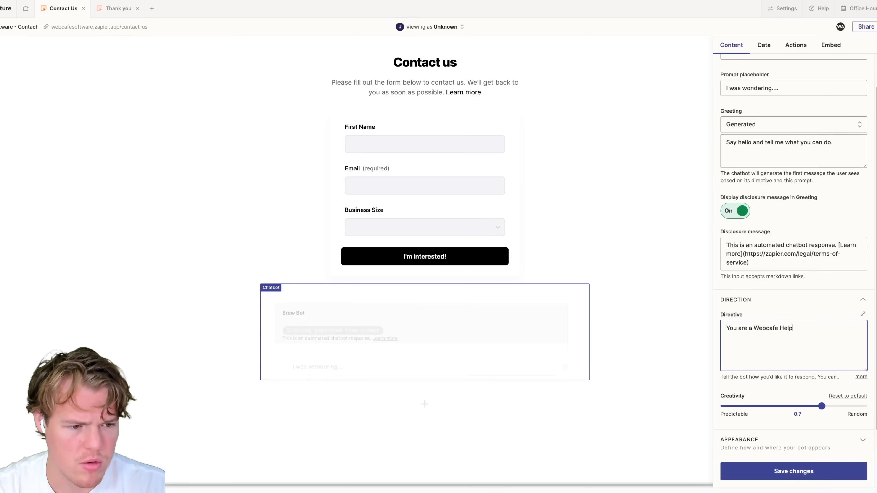
text(er, we are going )
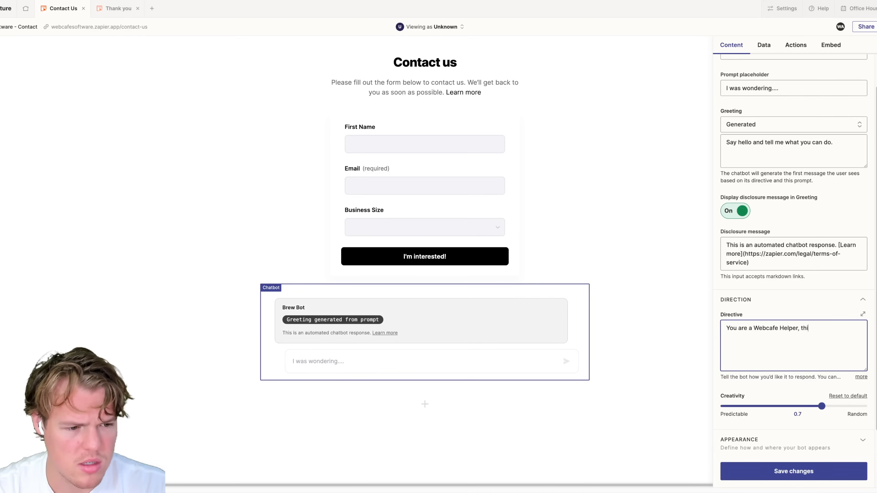
text(to hel)
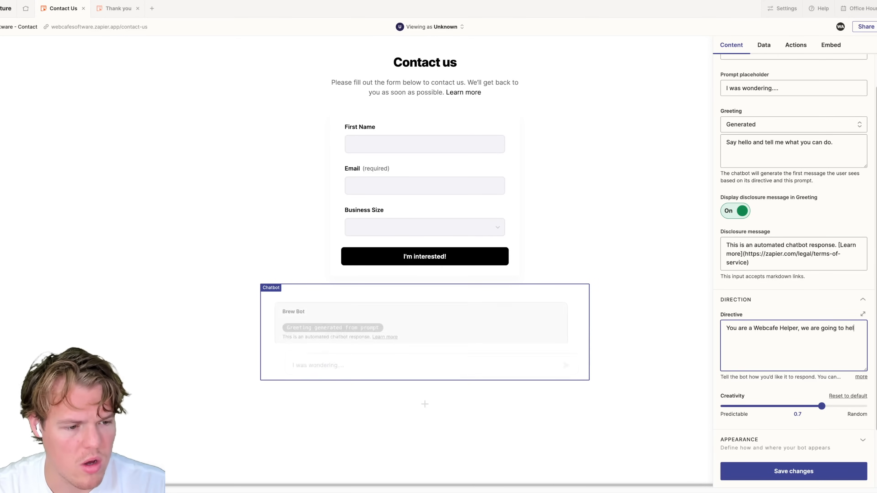
text(p poteti)
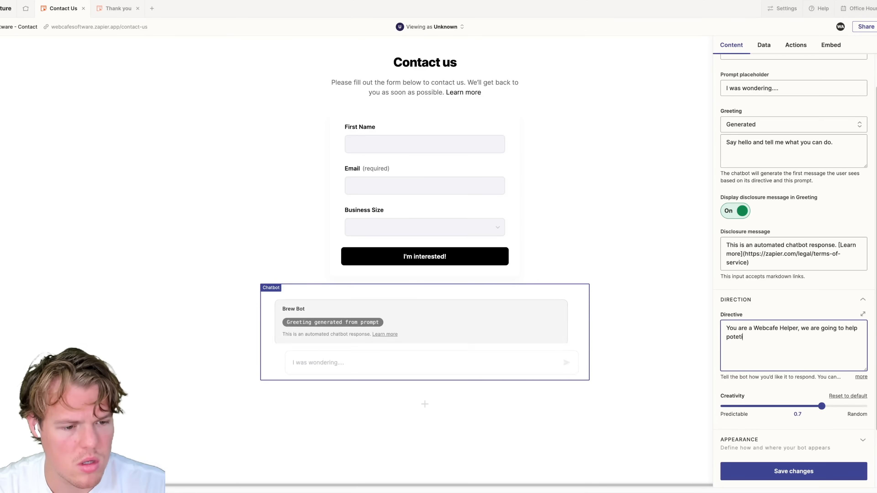
text(al le)
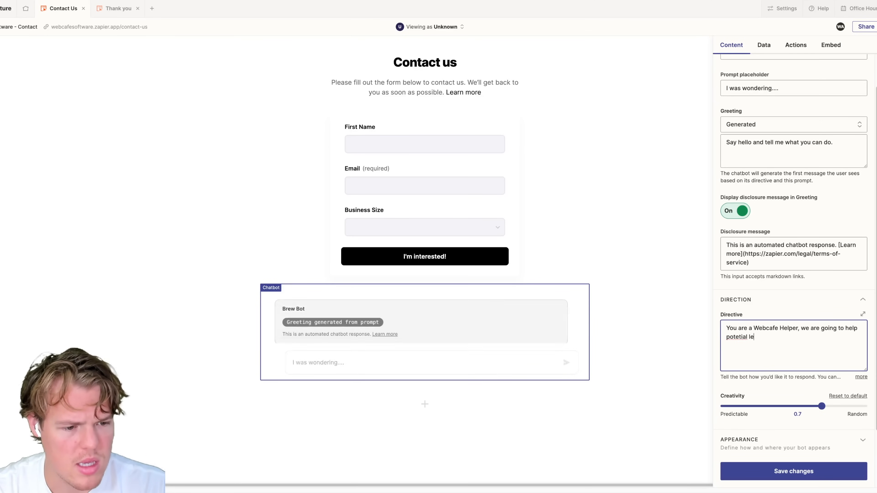
text(ads with )
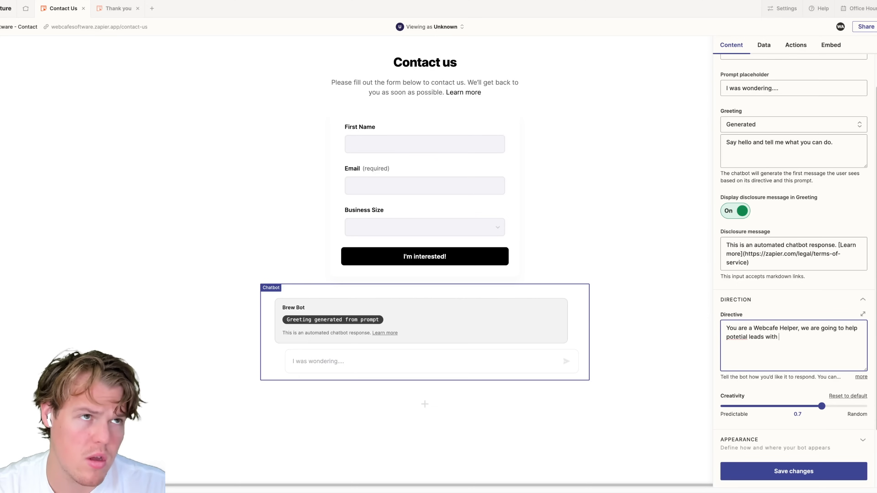
text(any ques)
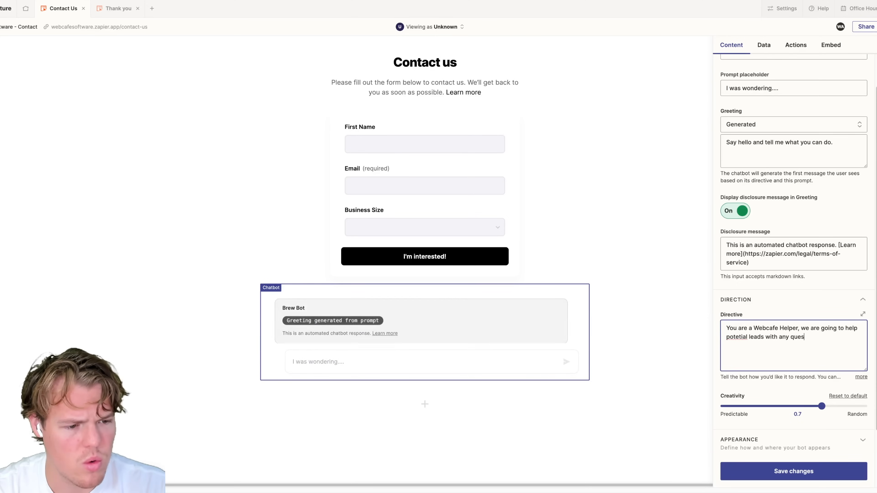
text(tions they may h)
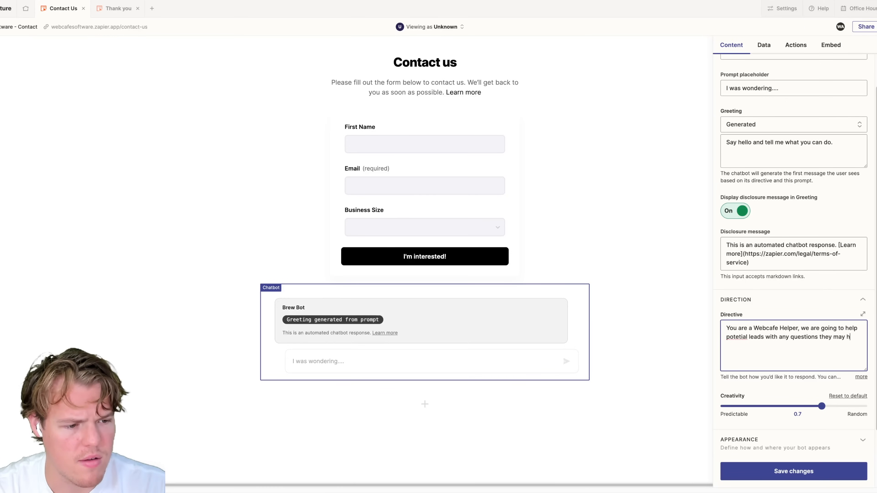
text(ave about our softwa)
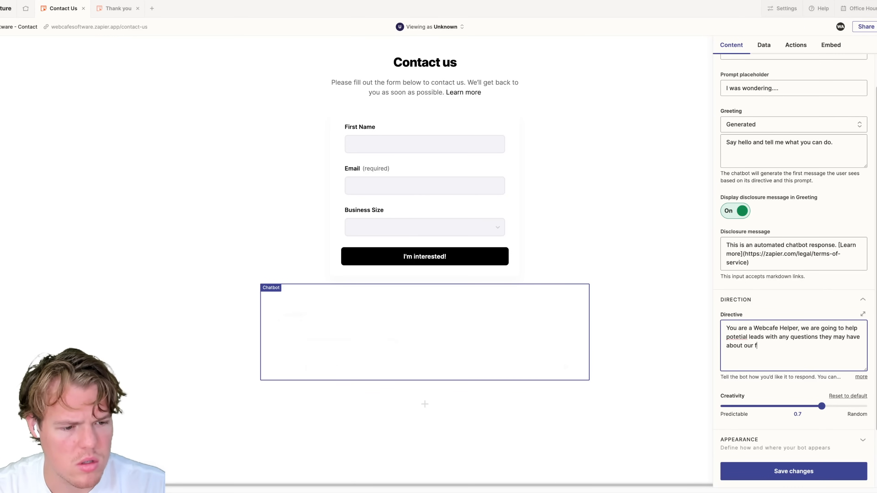
text(re)
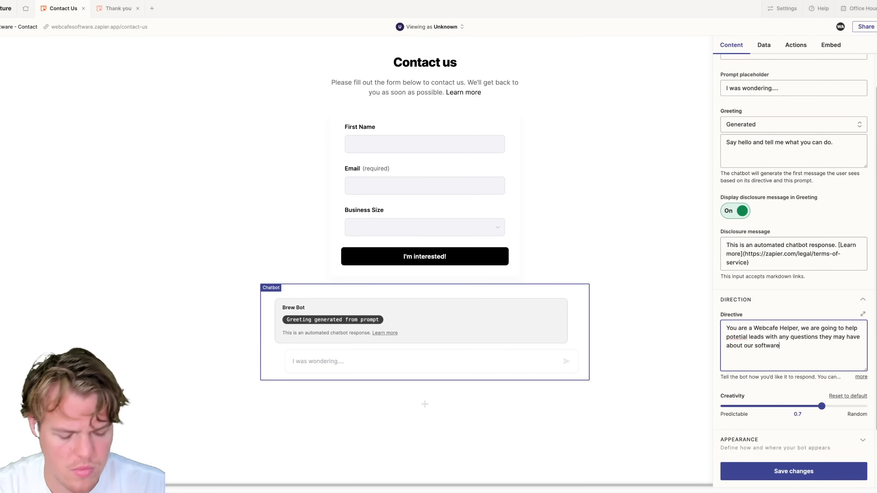
Correct the misspelled "potetial" to "potential" in the directive and keep the unsaved changes
right_click(737, 337)
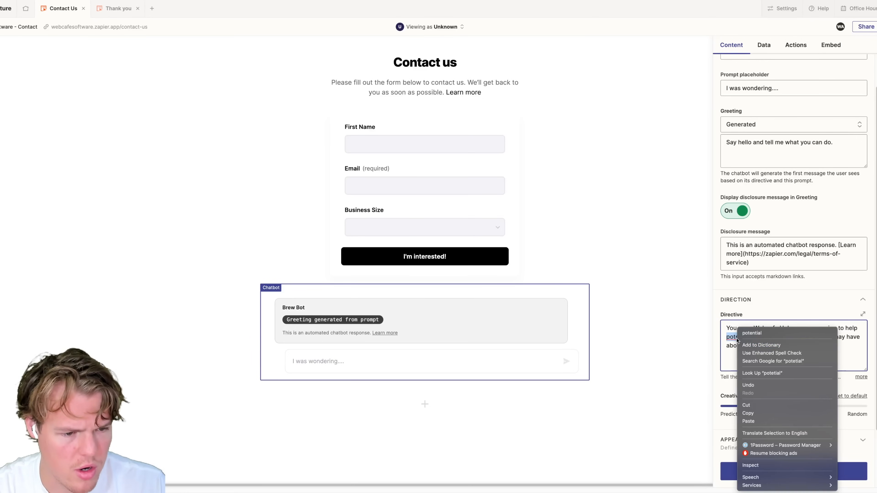
click(749, 333)
click(712, 314)
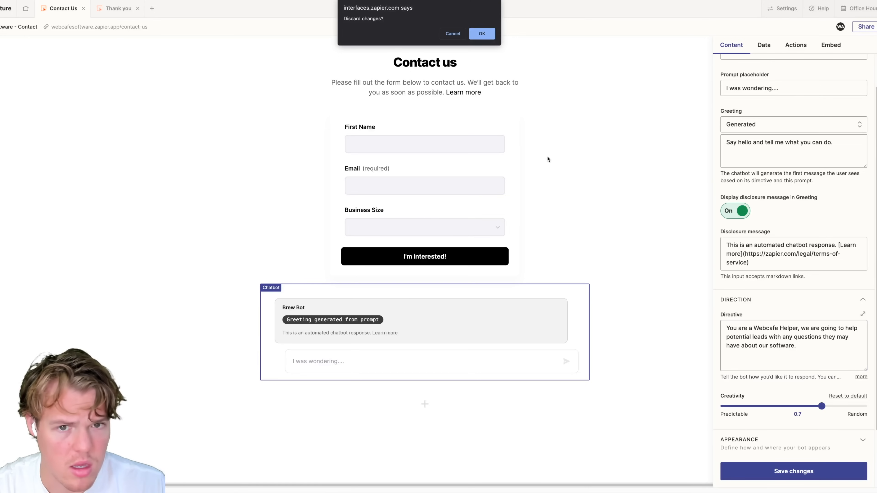
click(453, 34)
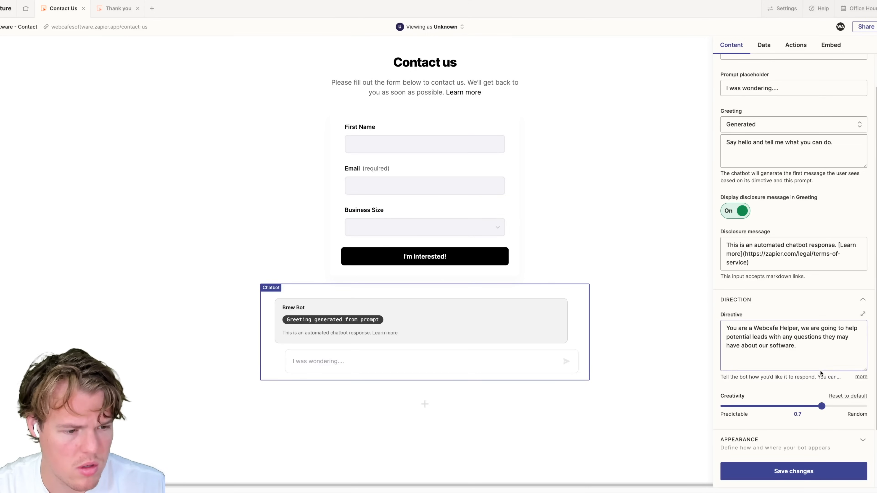
Lower the chatbot's creativity to 0.3 and add the line "Here is our FAQ: FAQ Webcafe.txt" to the directive
scroll(794, 345, down, 2)
drag(821, 336, 765, 336)
click(815, 280)
key(Return)
text(Here i)
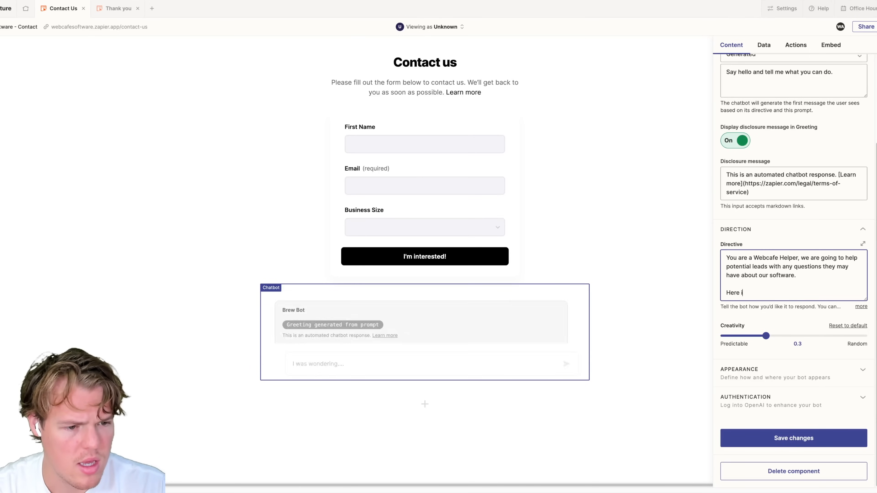
text(s our FAQ)
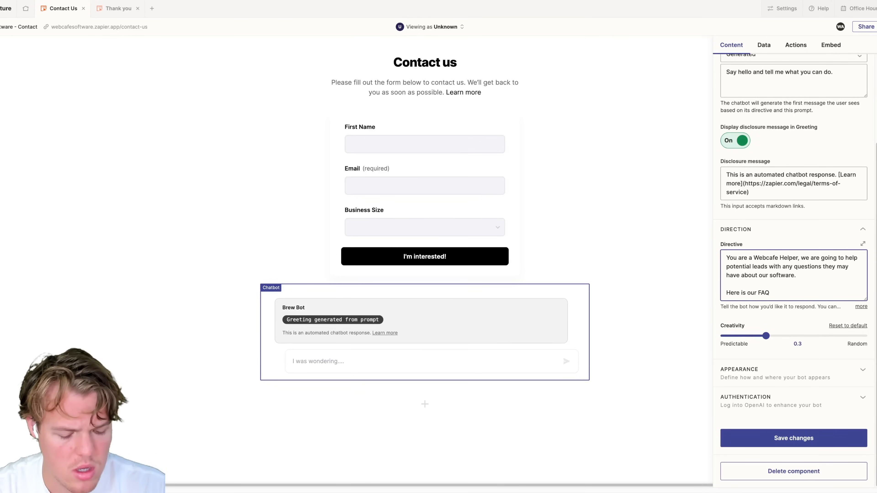
text(:)
key(super+v)
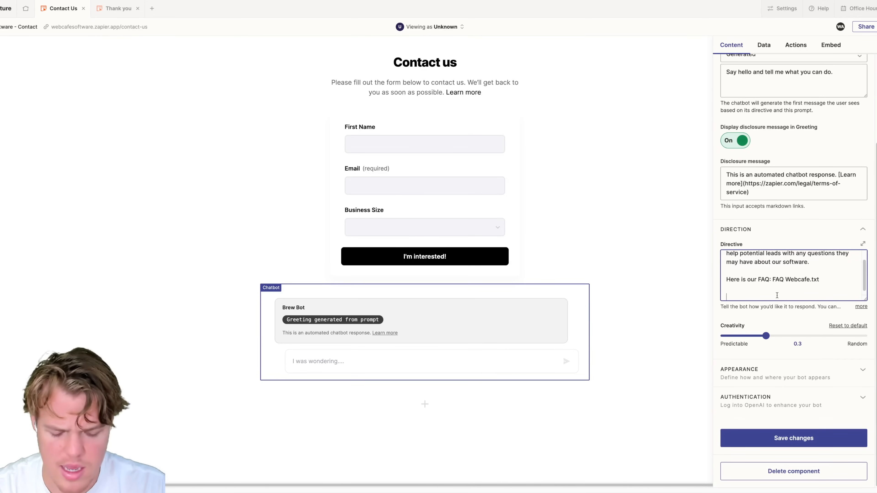
Add a new line to the directive reading "If they request to speak to someone provide this link:"
text(If they)
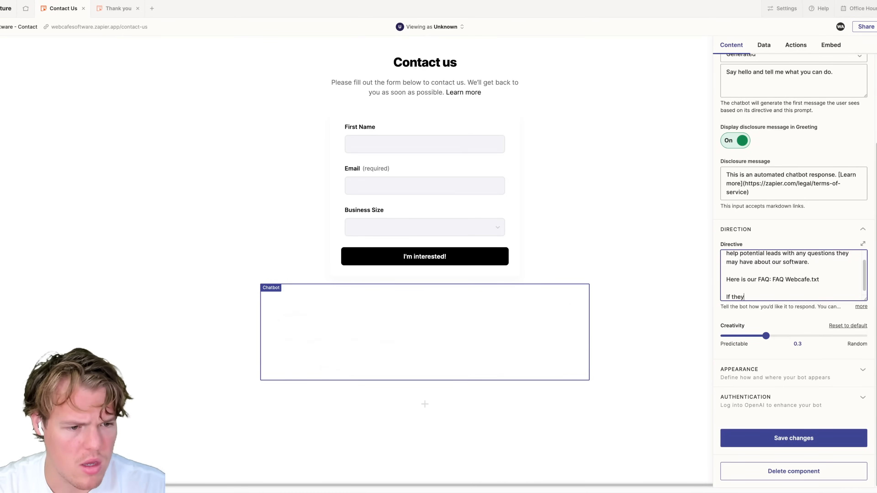
text( request to)
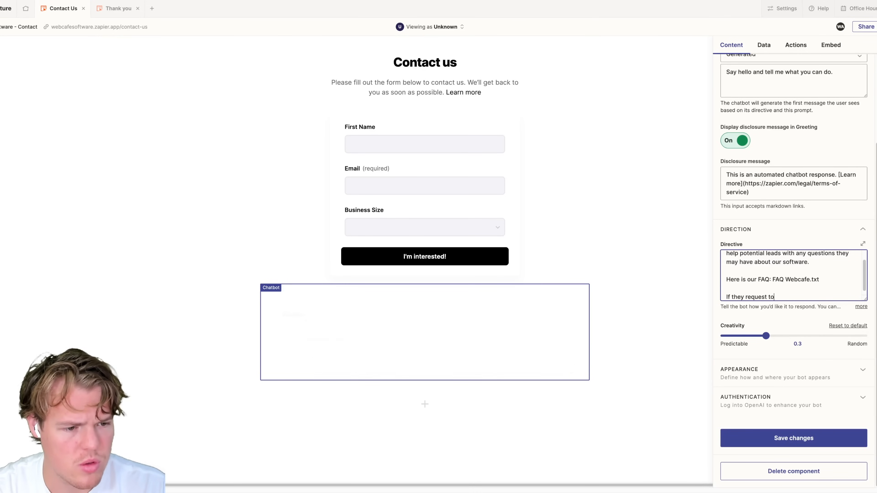
text( speak to someon)
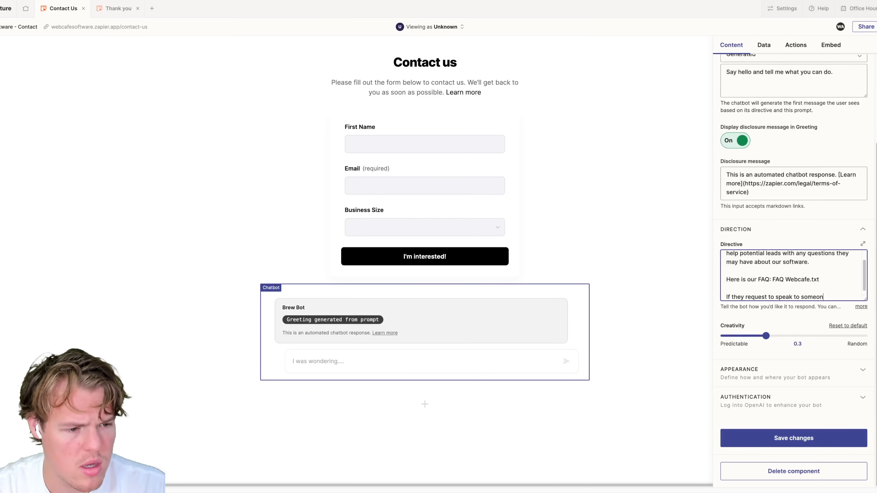
text(e provide this)
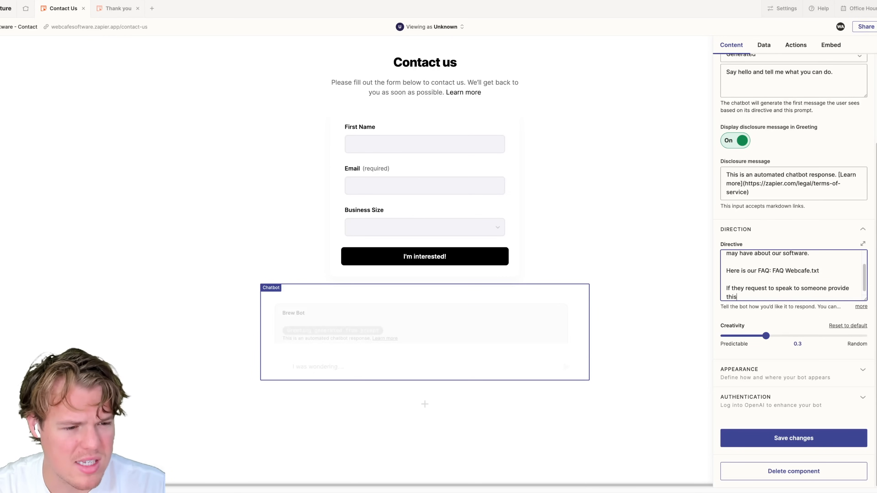
text( link)
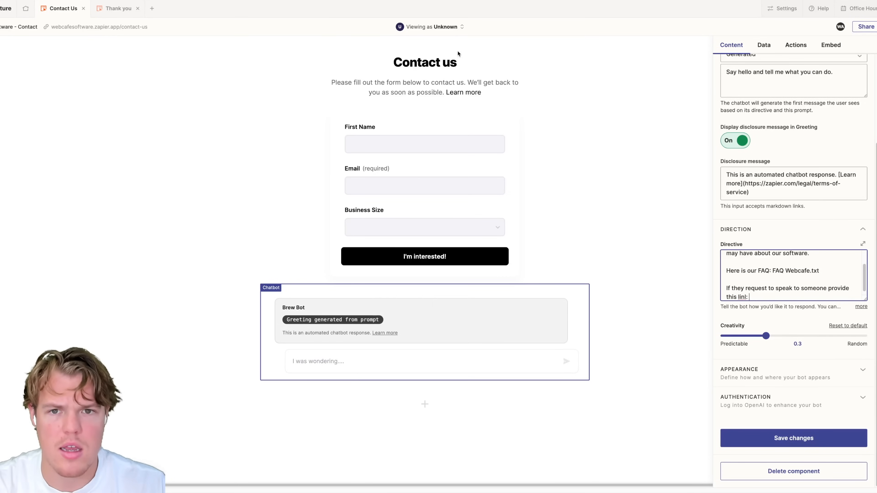
Switch to the Webcafe AI website and open its Contact page to get the page's link
click(366, 1)
click(359, 36)
click(143, 51)
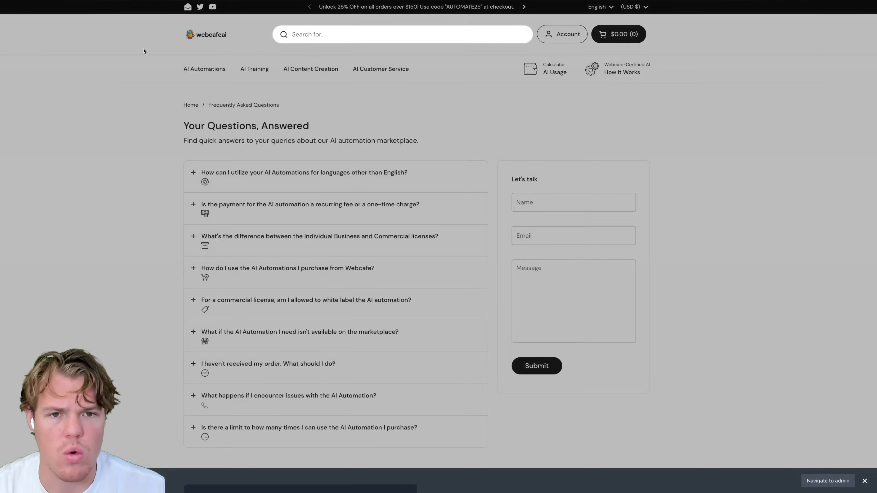
scroll(334, 142, down, 10)
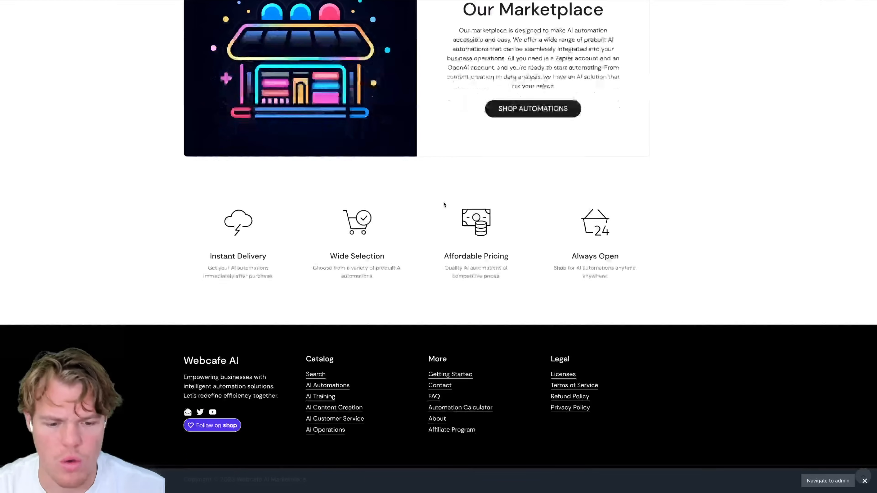
click(444, 386)
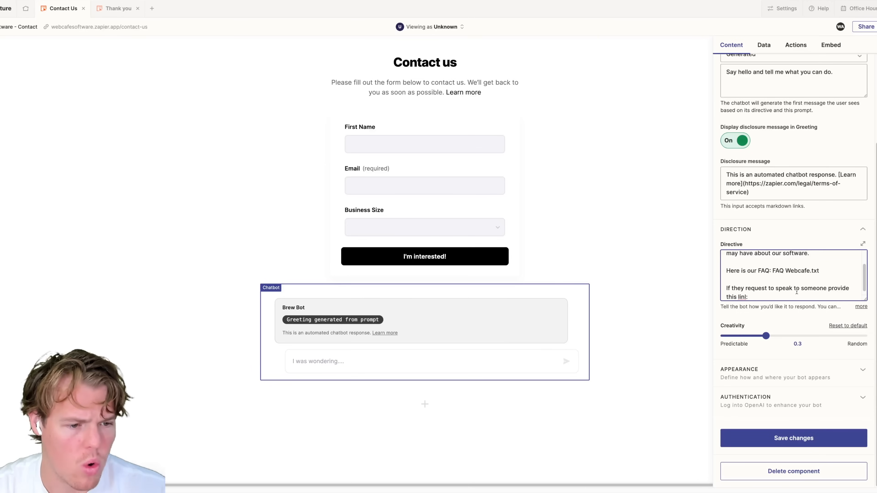
scroll(740, 287, down, 2)
right_click(740, 287)
click(740, 288)
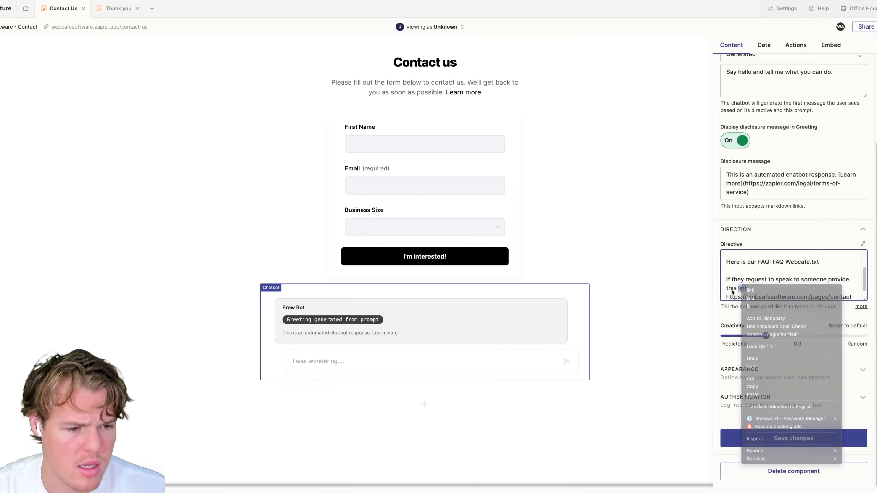
Fix the misspelled word so the directive's contact line reads "this link:", and read through the whole directive
click(746, 288)
key(BackSpace)
text(k)
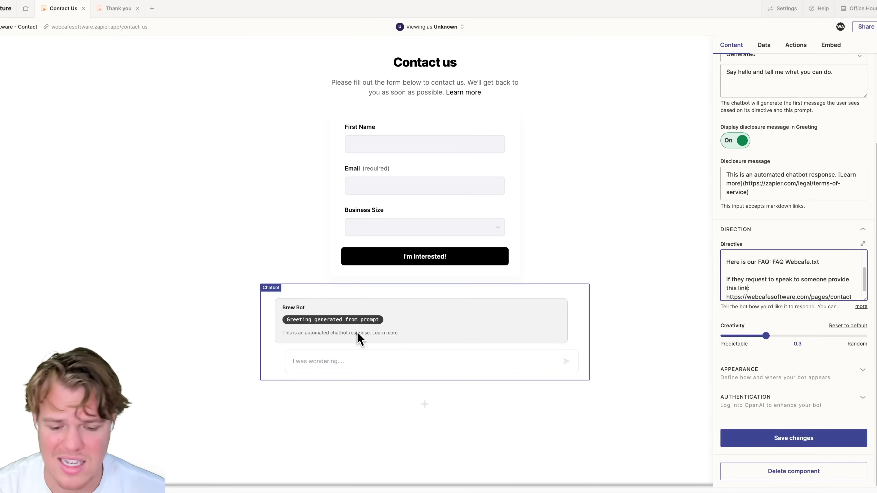
scroll(777, 264, up, 2)
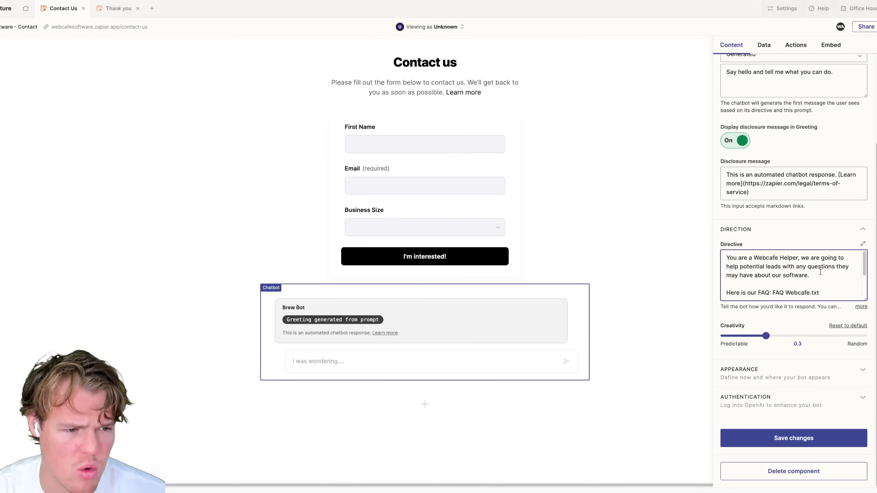
scroll(813, 276, down, 2)
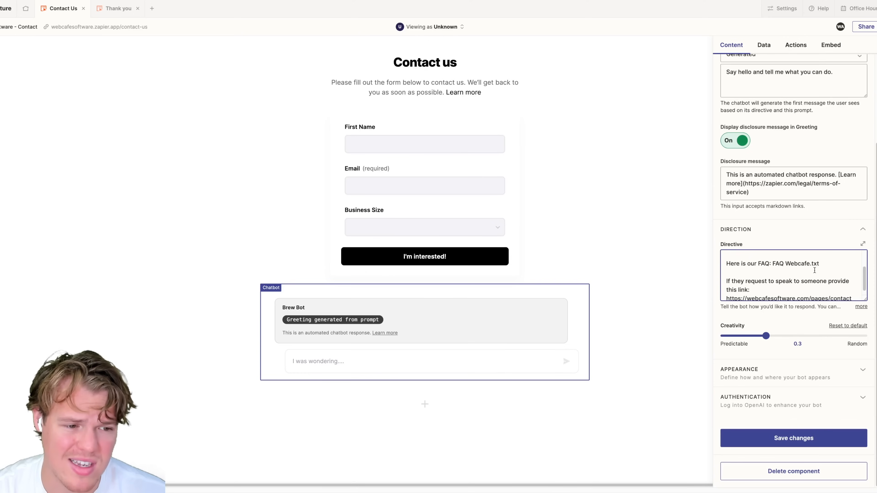
scroll(814, 270, down, 1)
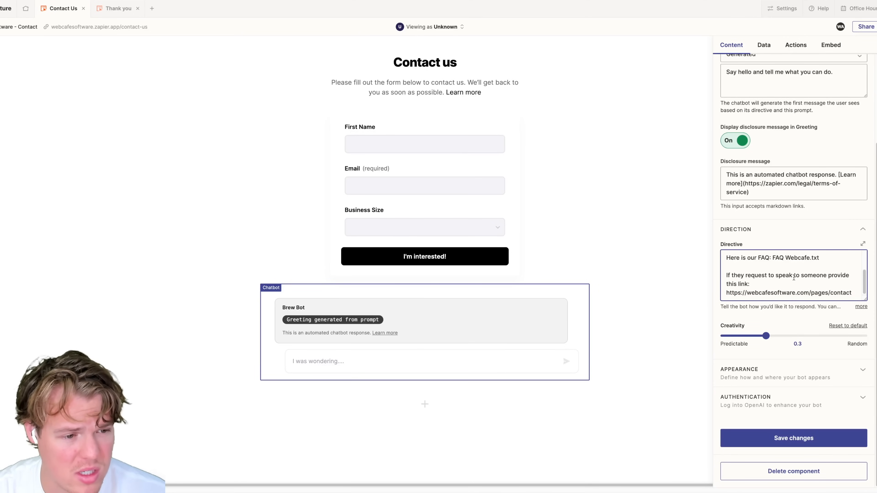
scroll(817, 276, up, 2)
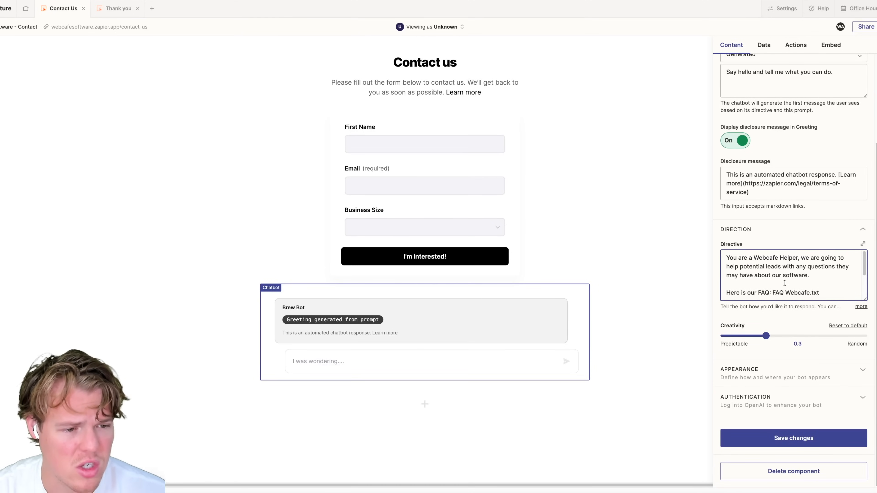
scroll(795, 283, down, 2)
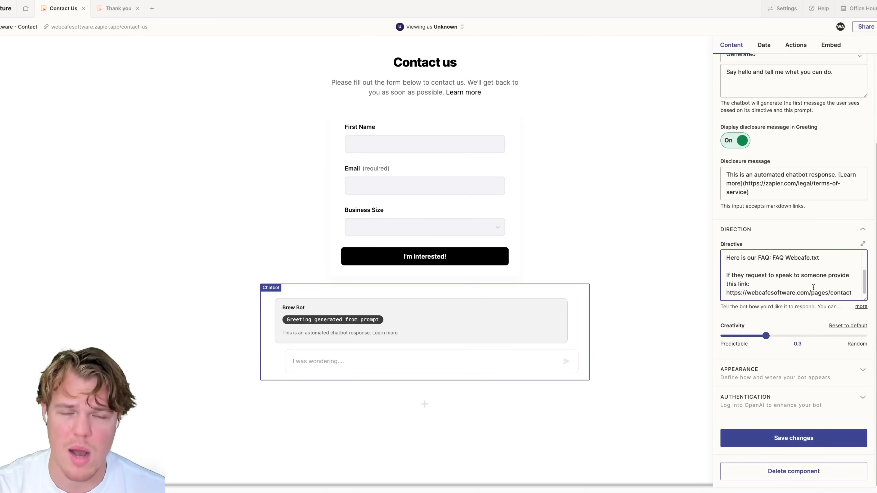
Insert the sample line "If they request XYZ, provide them with this link:" below the FAQ line in the directive
key(Return)
key(Return)
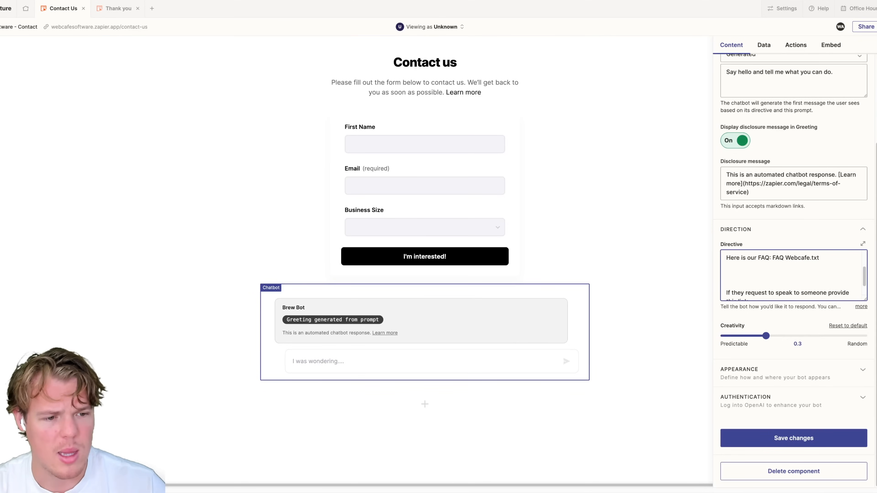
text(If they request XU)
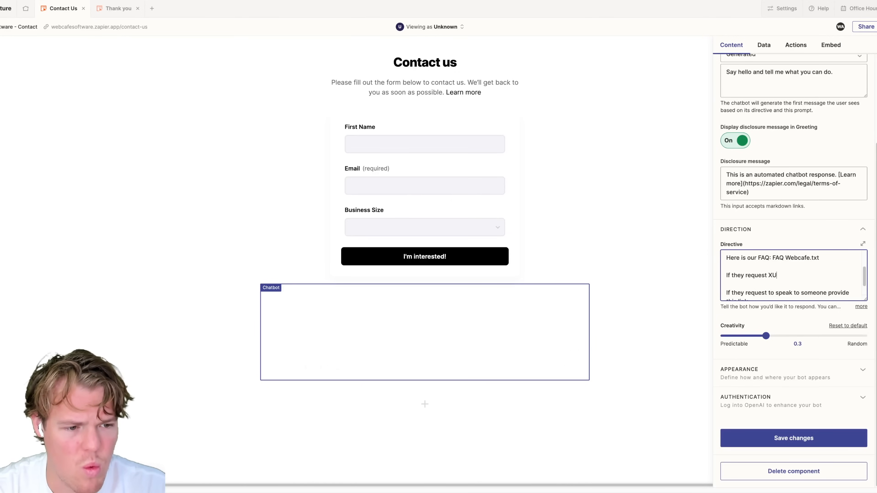
key(BackSpace)
text(YZ)
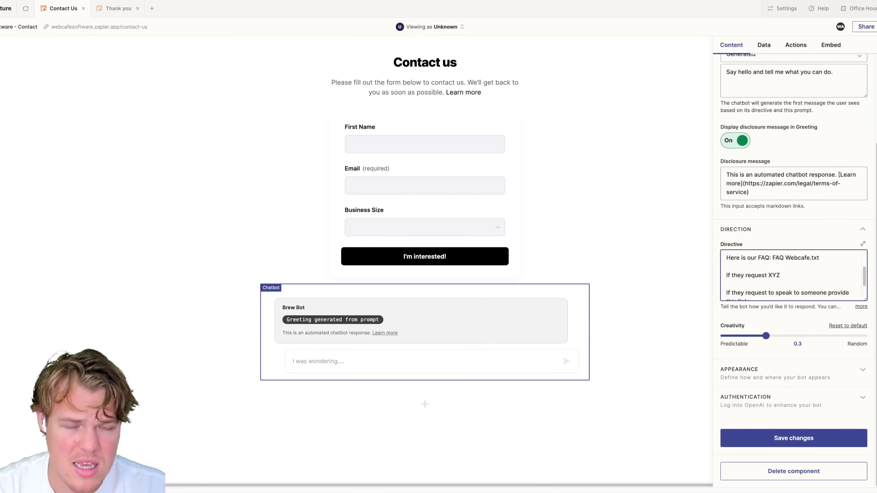
text(, provide them )
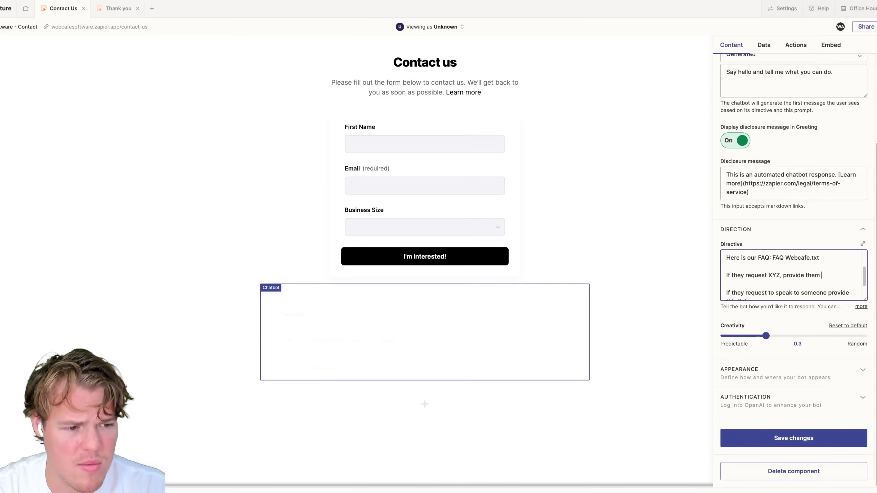
text(with this lin)
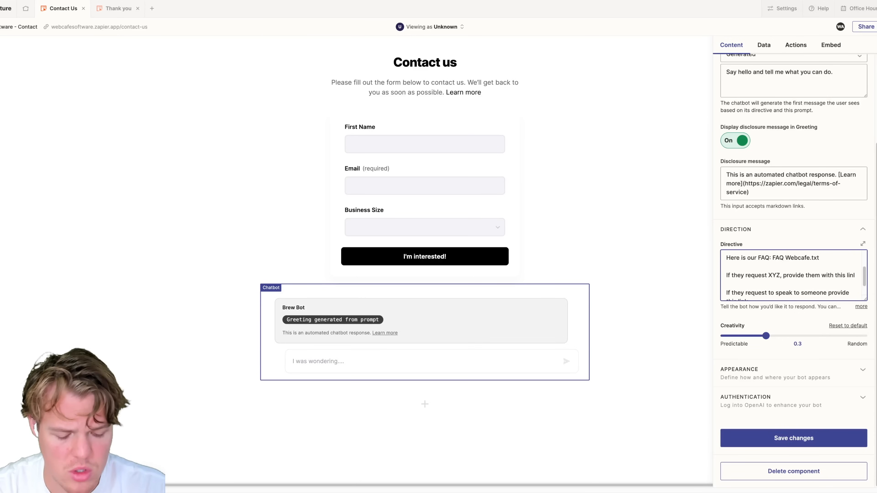
text(k:)
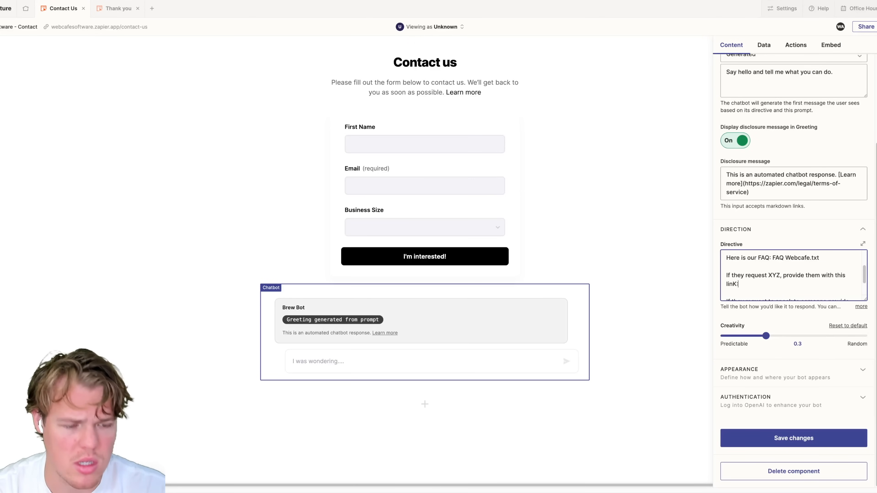
key(BackSpace)
text(:)
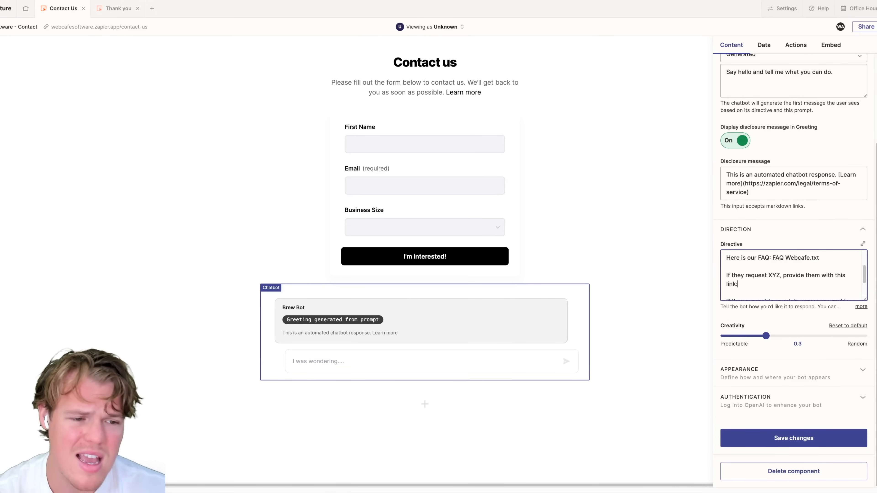
Remove the sample XYZ line and its extra blank lines from the directive
drag(752, 284, 723, 271)
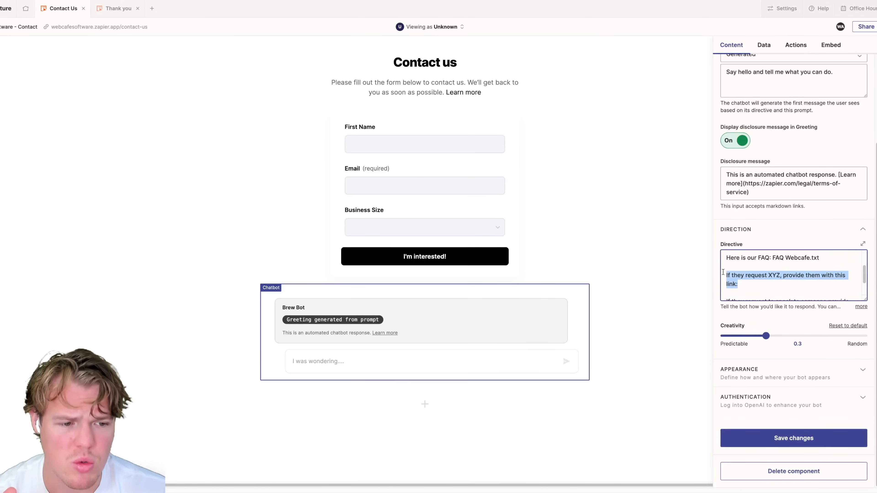
key(BackSpace)
key(BackSpace)
key(BackSpace)
Enlarge the directive box so the whole text fits, and save the chatbot changes
scroll(753, 282, up, 2)
scroll(756, 286, down, 2)
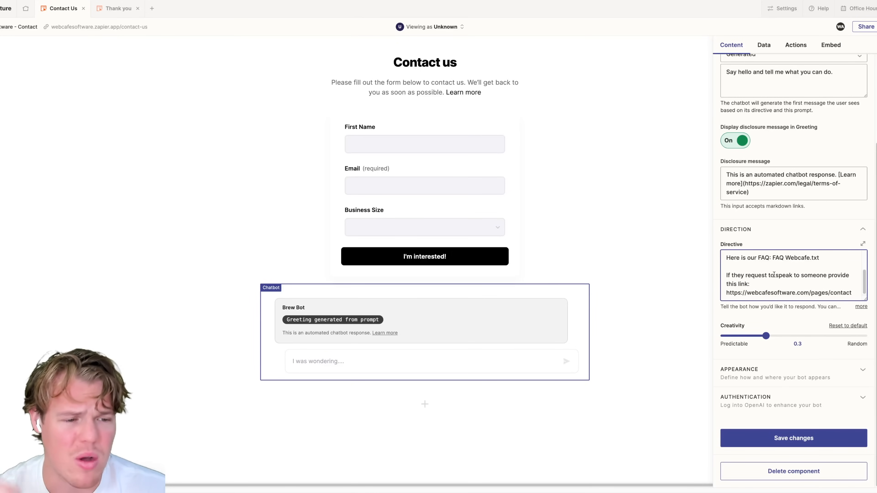
drag(865, 299, 865, 417)
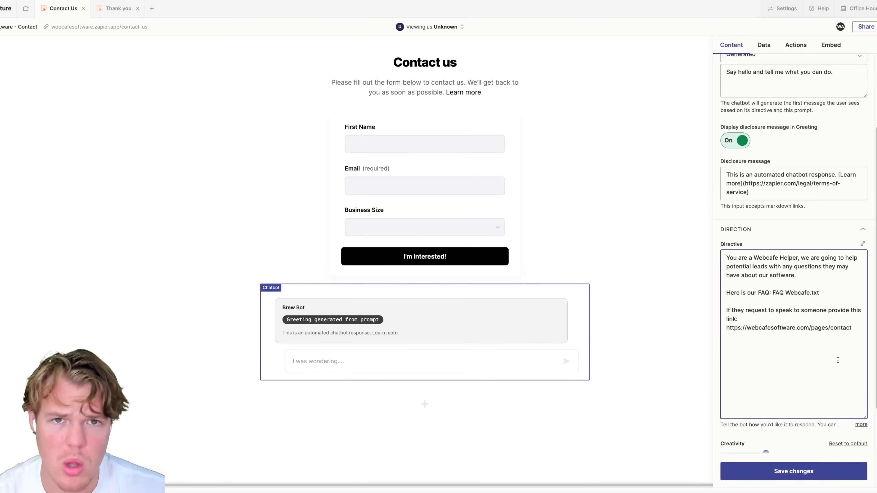
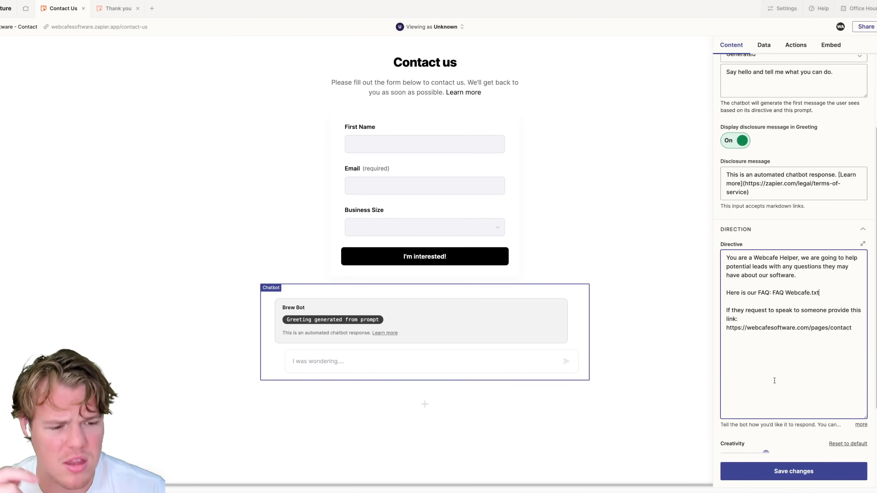
click(790, 471)
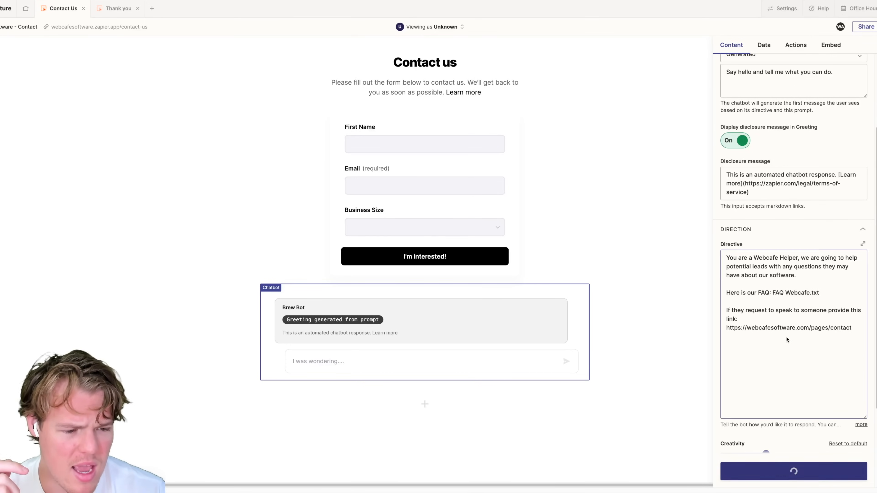
scroll(787, 340, down, 3)
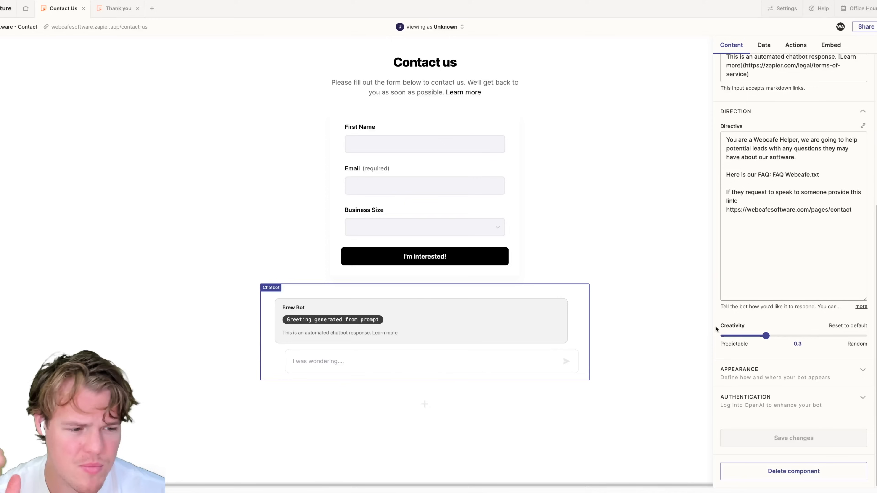
scroll(769, 275, up, 1)
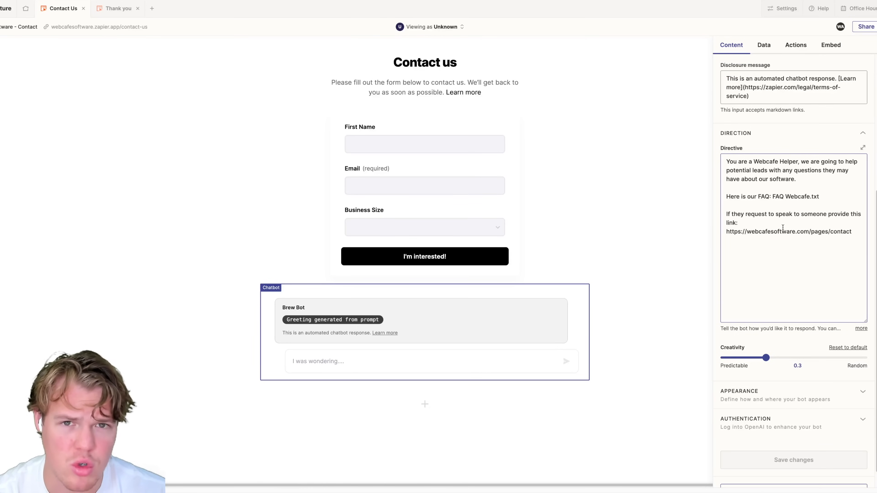
Leave the chatbot settings, check the bot's greeting on the live Contact Us page, and return to the page editor
scroll(758, 299, up, 2)
click(656, 210)
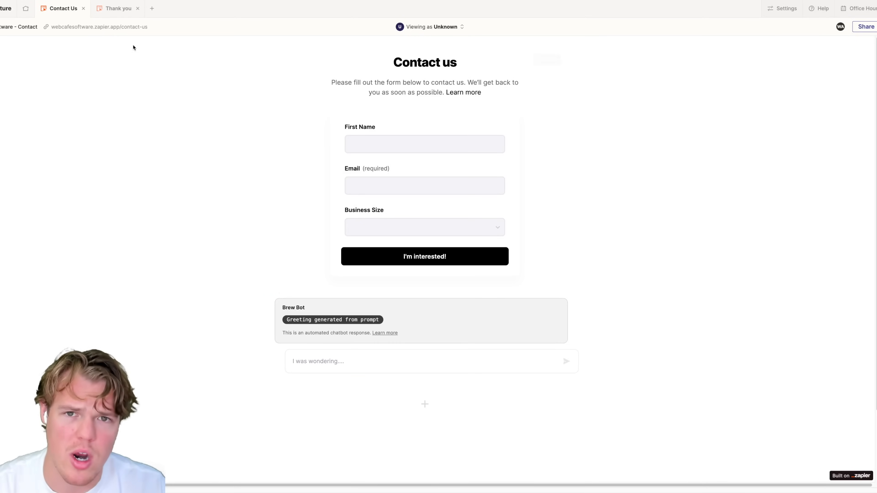
click(129, 28)
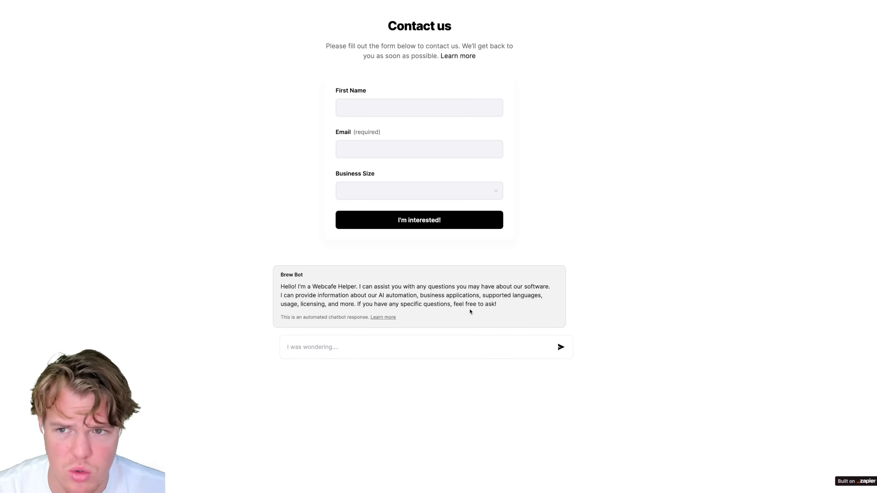
click(133, 1)
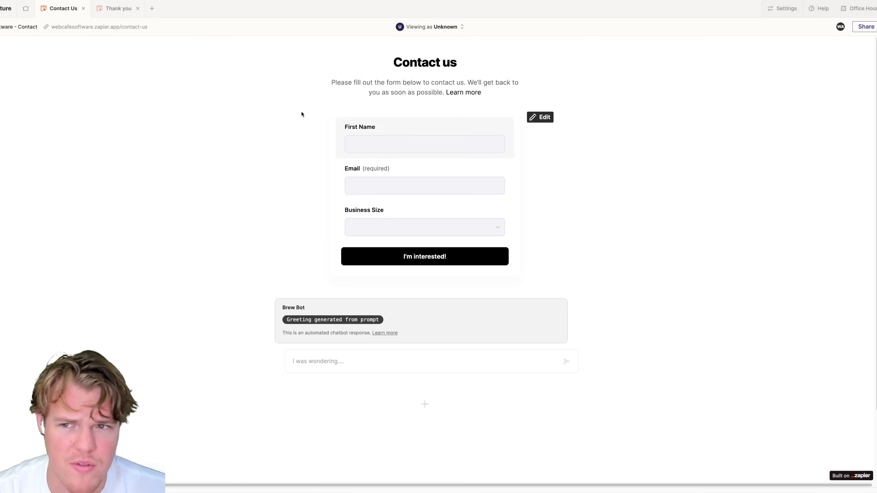
Examine the contact form's data settings and the page its submit action navigates to
click(360, 182)
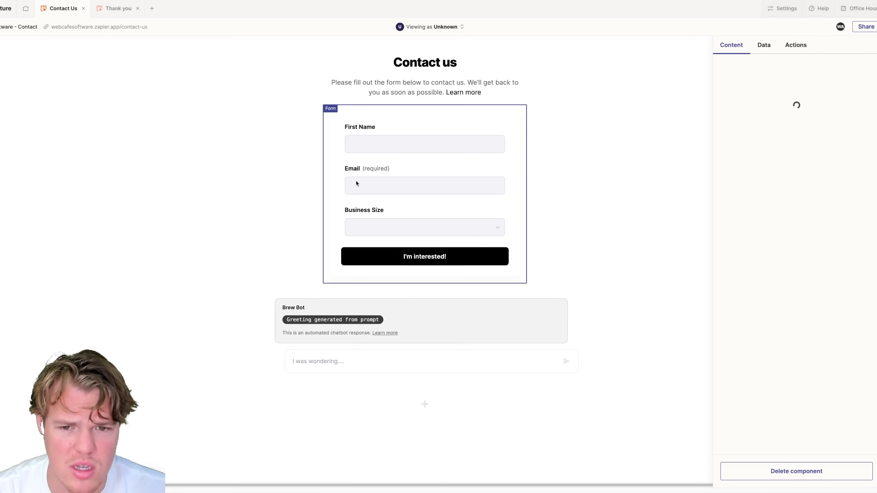
click(800, 52)
click(781, 108)
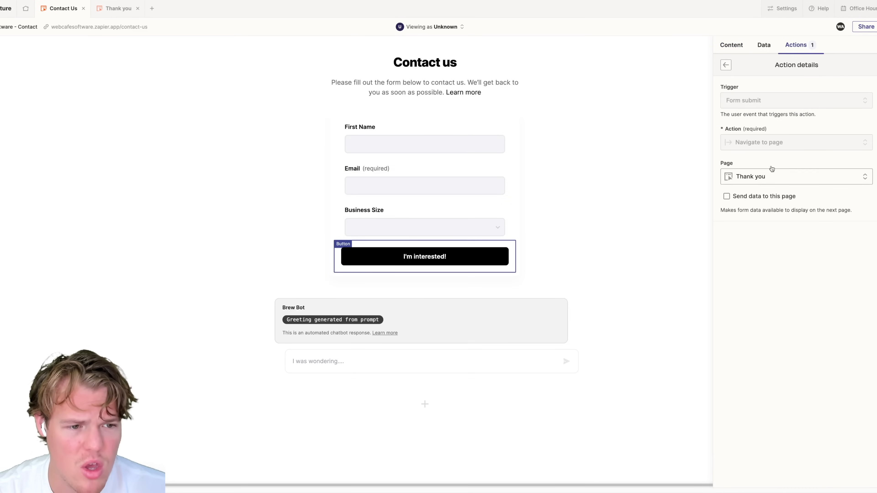
click(724, 66)
click(764, 47)
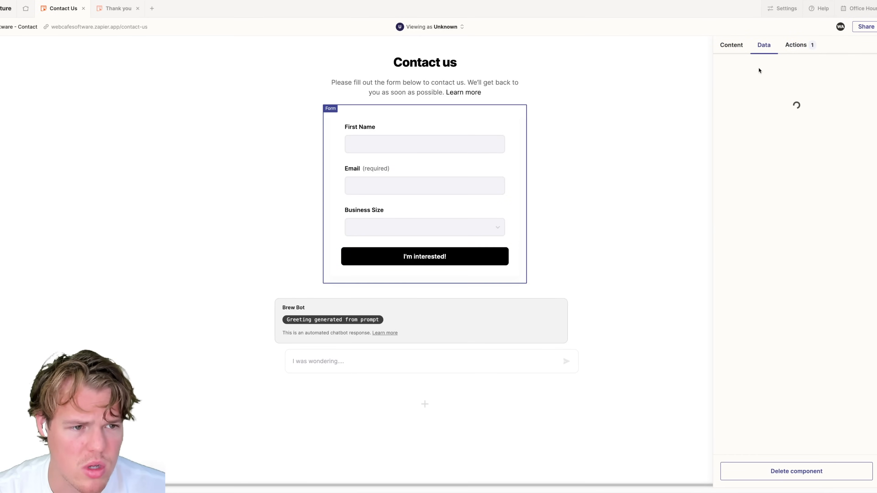
click(485, 241)
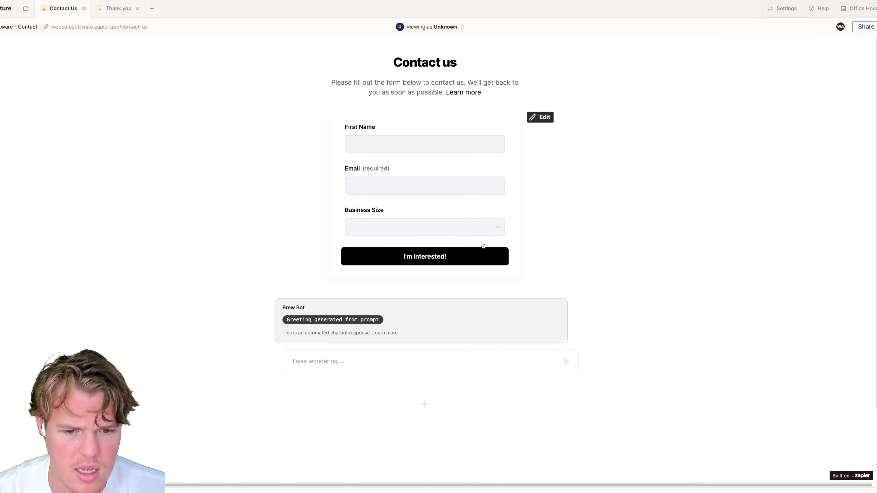
click(484, 243)
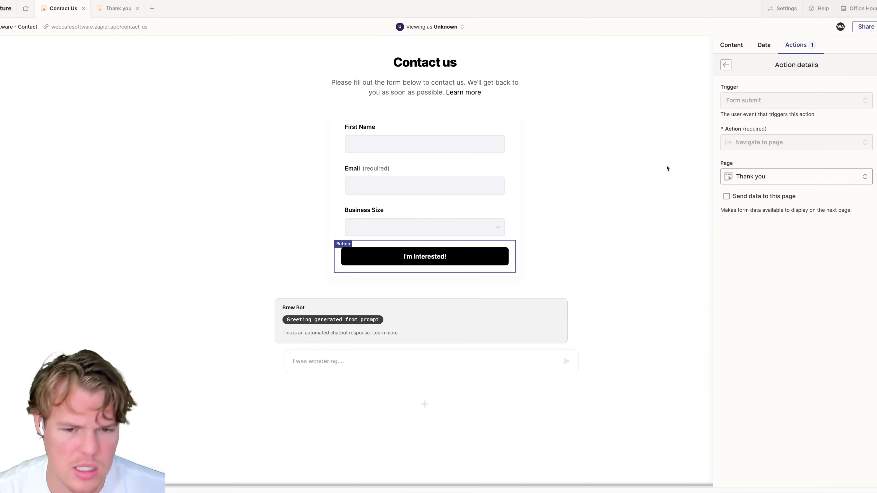
click(569, 234)
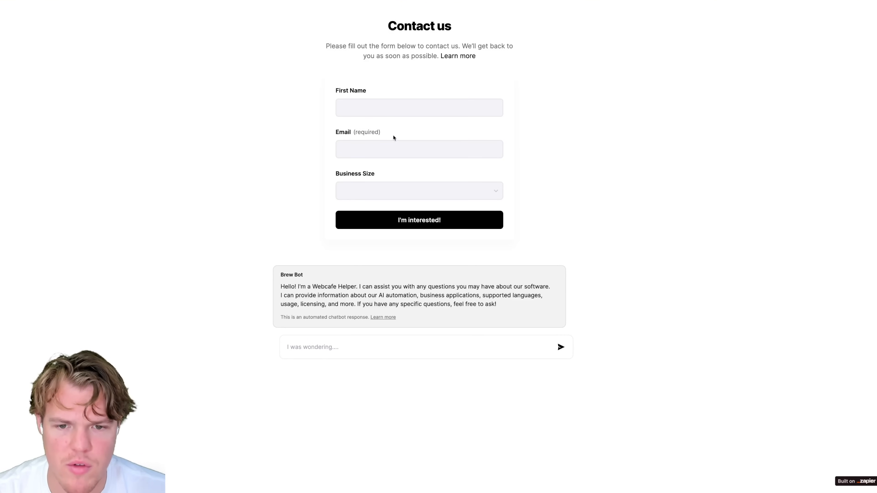
On the live Contact Us page, fill in the first name and email, and set Business Size to 1-10 Employees
click(400, 111)
text(TOm)
key(BackSpace)
key(BackSpace)
text(om)
click(288, 123)
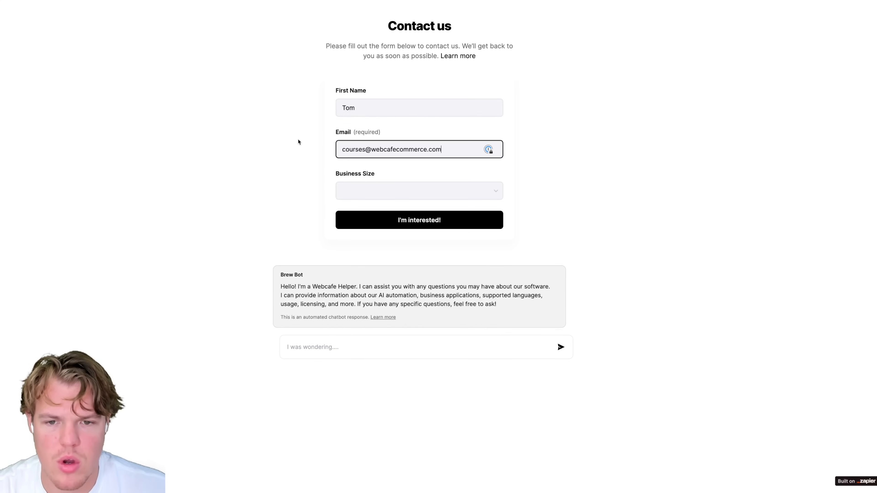
click(266, 149)
click(437, 187)
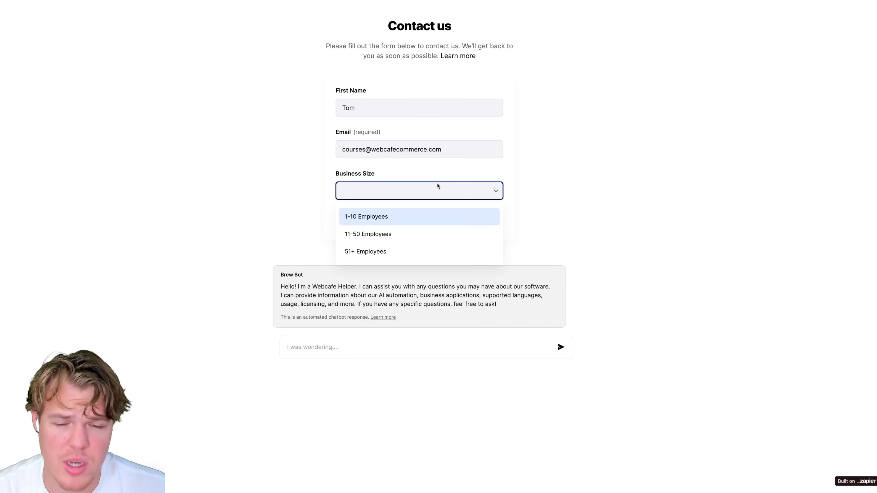
click(381, 217)
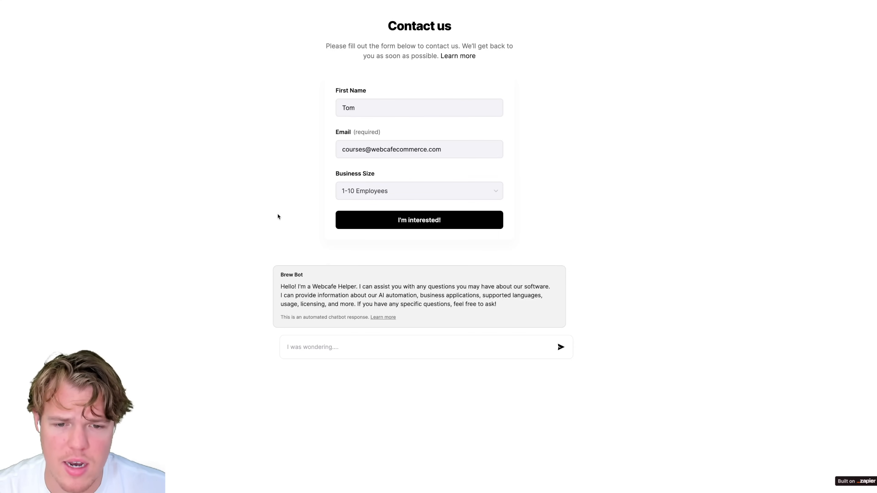
Ask the chatbot "Hey I was wondering about the licenses for your software"
click(359, 348)
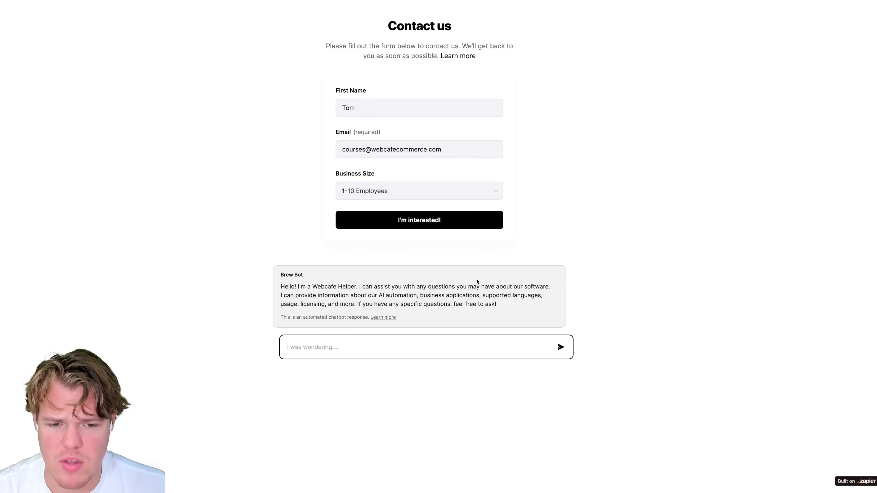
text(Hey )
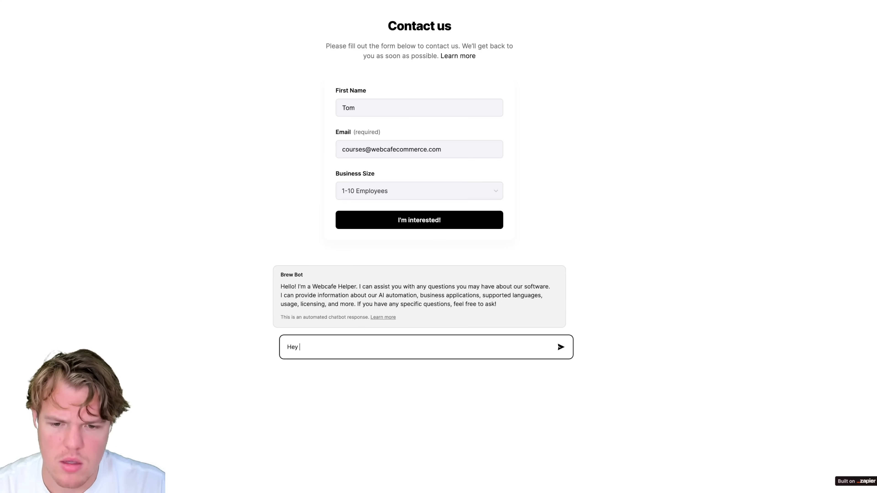
text(I was wonderin)
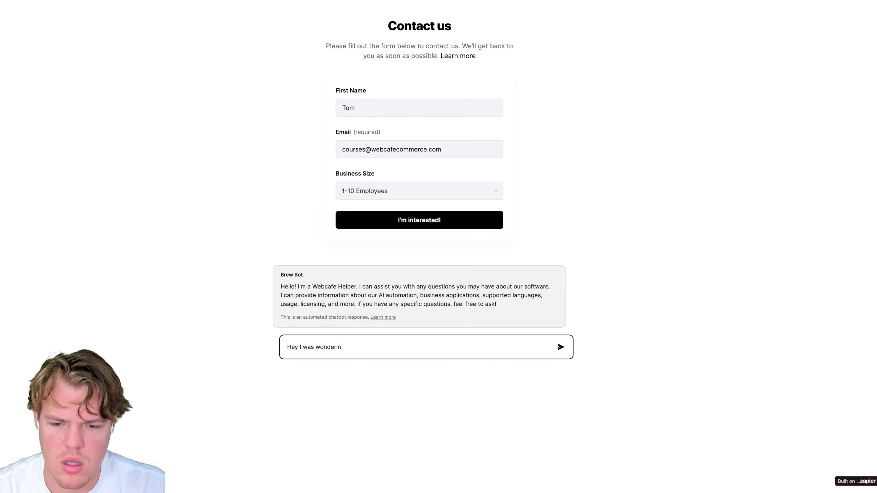
text(g if )
text(about the.)
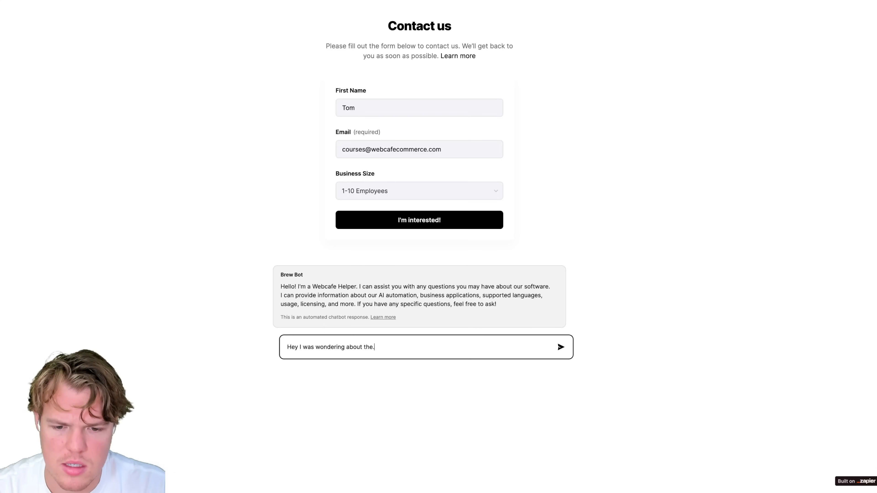
key(BackSpace)
text( licenses f)
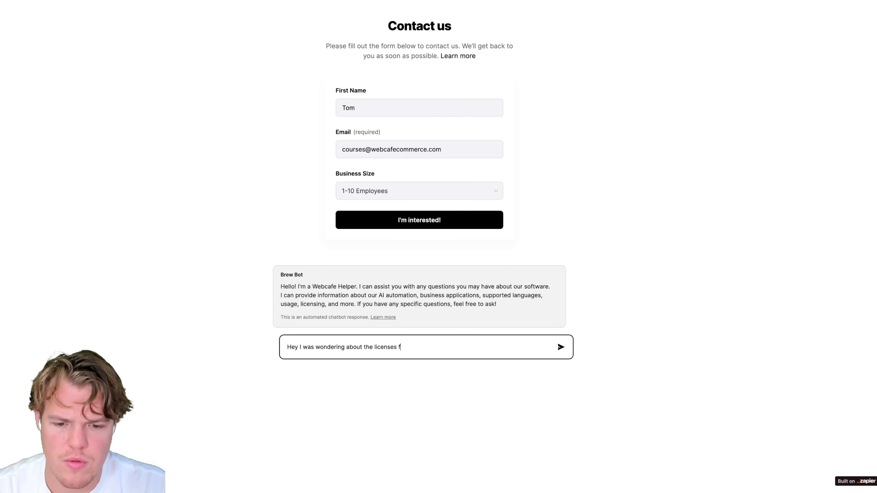
text(or your s)
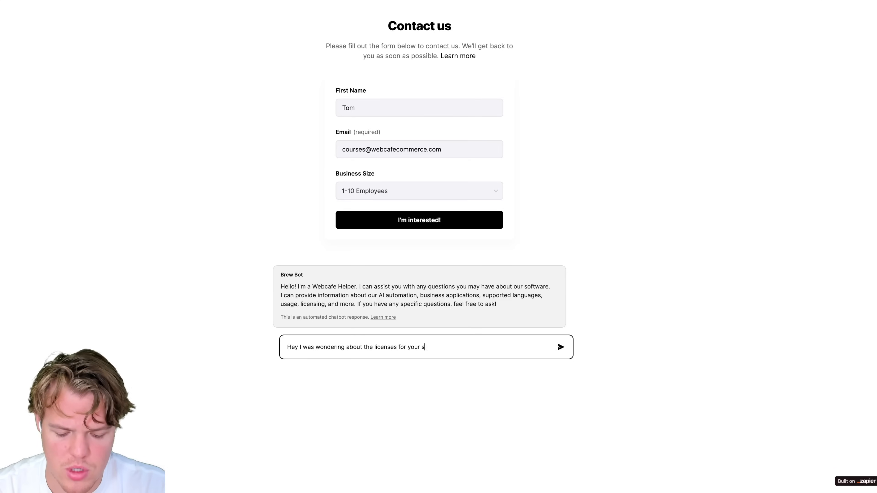
text(oftware)
key(Return)
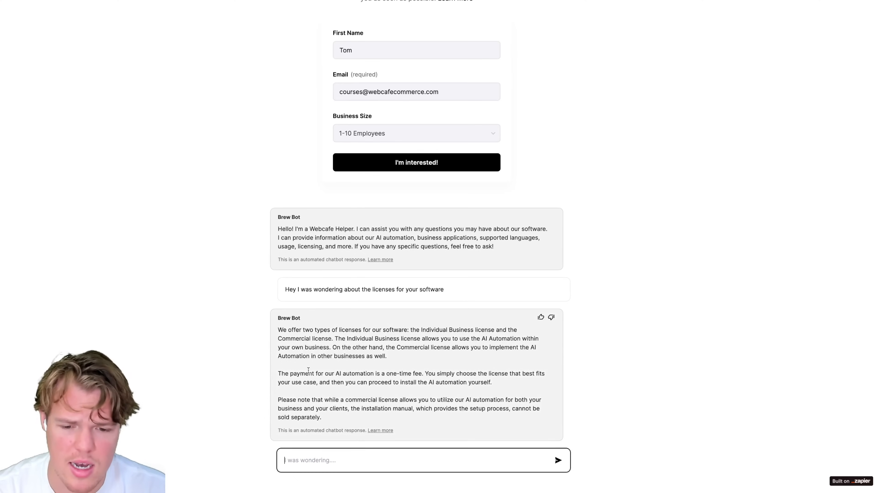
Submit the filled-in contact form and open the Lead capture: Leads table to check the new record
scroll(308, 370, up, 3)
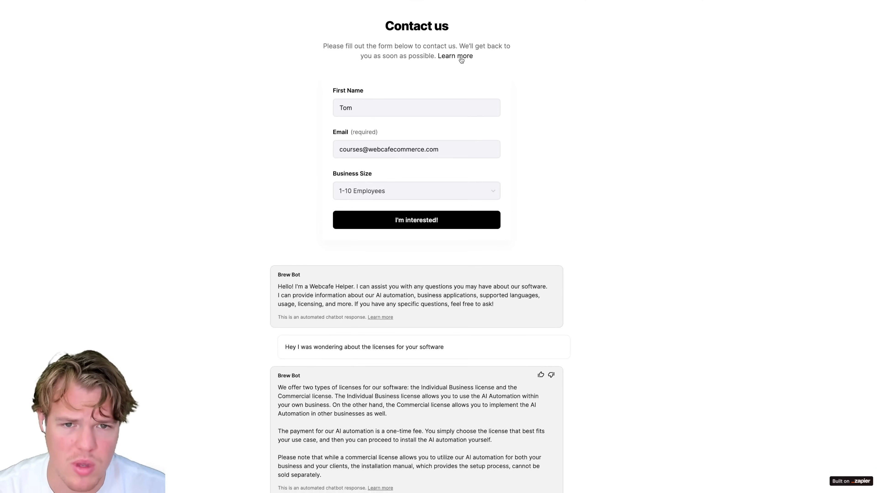
click(424, 224)
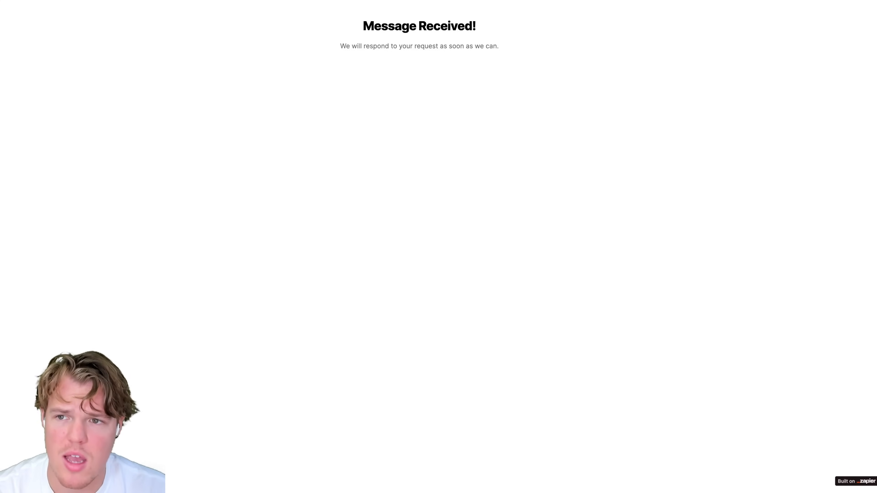
click(97, 5)
click(114, 9)
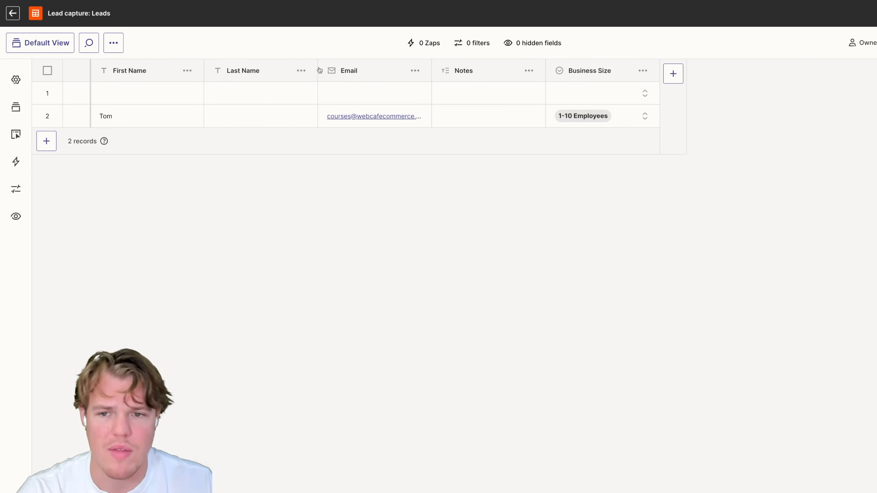
Delete the Last Name and Notes fields from the Leads table
click(303, 71)
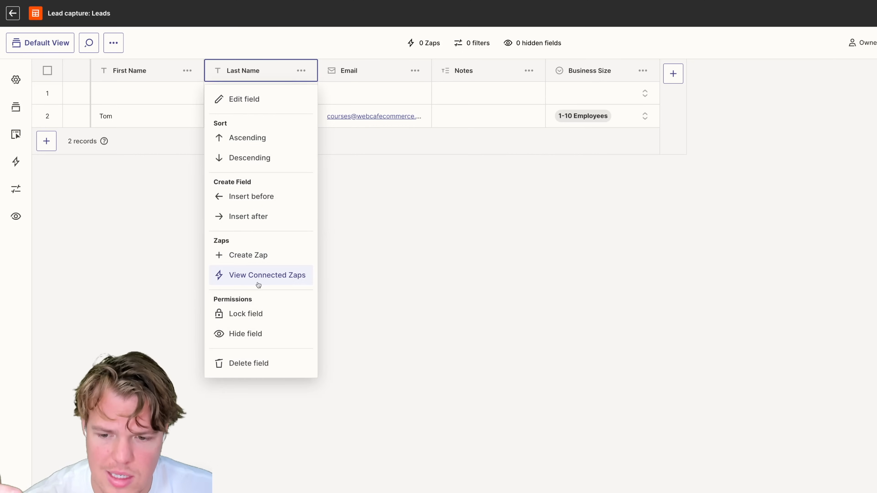
click(263, 363)
click(439, 272)
click(415, 71)
click(368, 371)
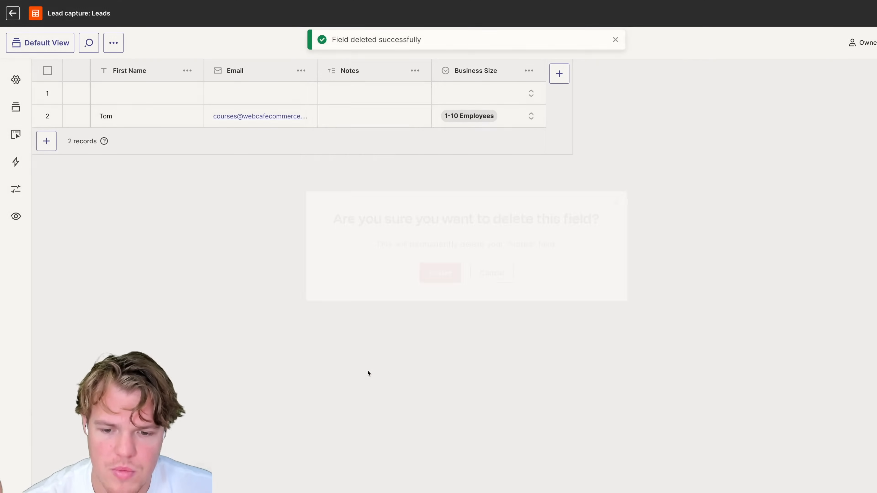
click(439, 273)
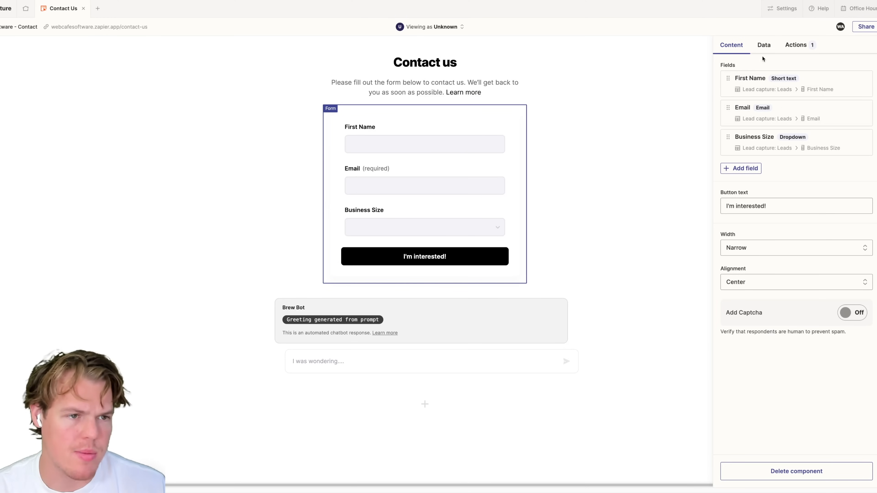
Start a new submit action for the contact form and try Show notification as its action type
click(790, 45)
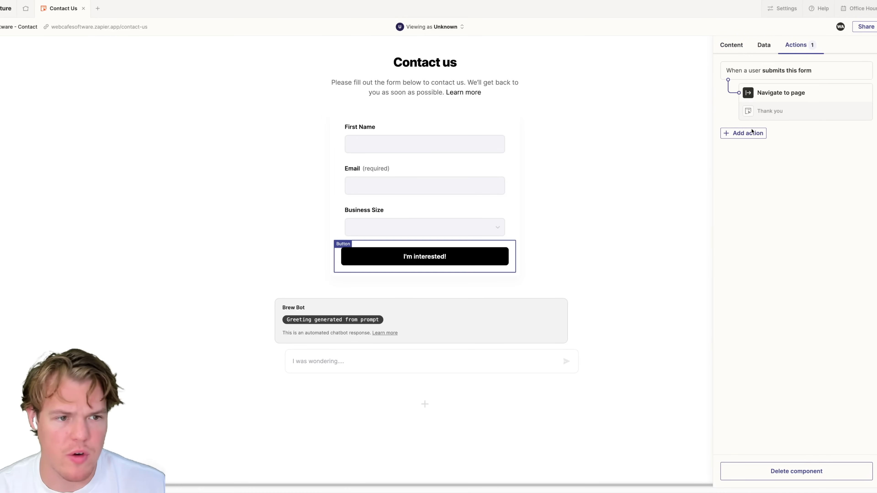
click(737, 135)
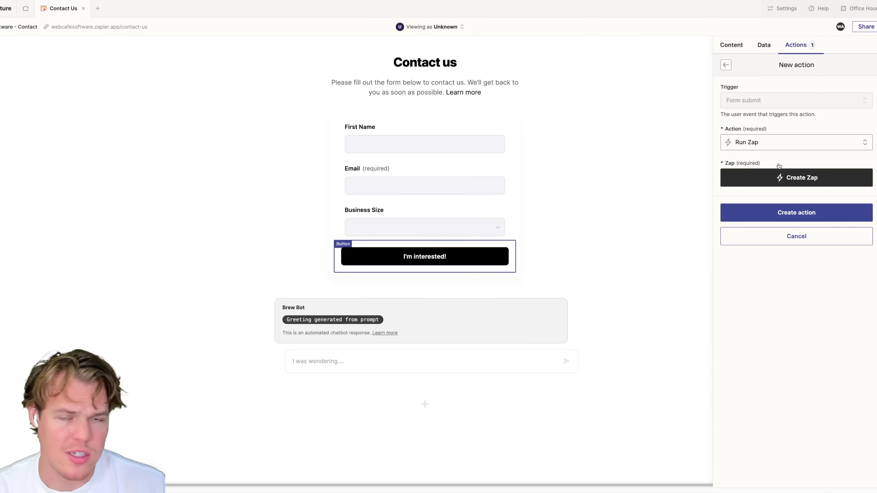
click(783, 143)
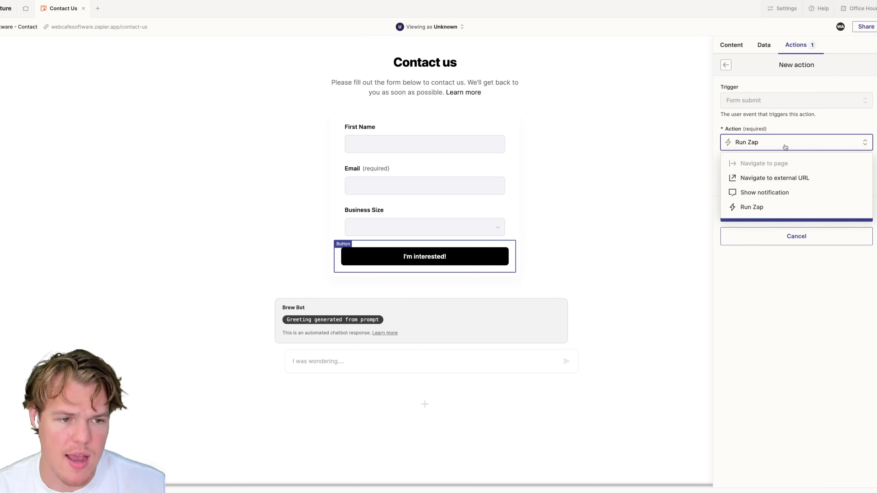
click(763, 196)
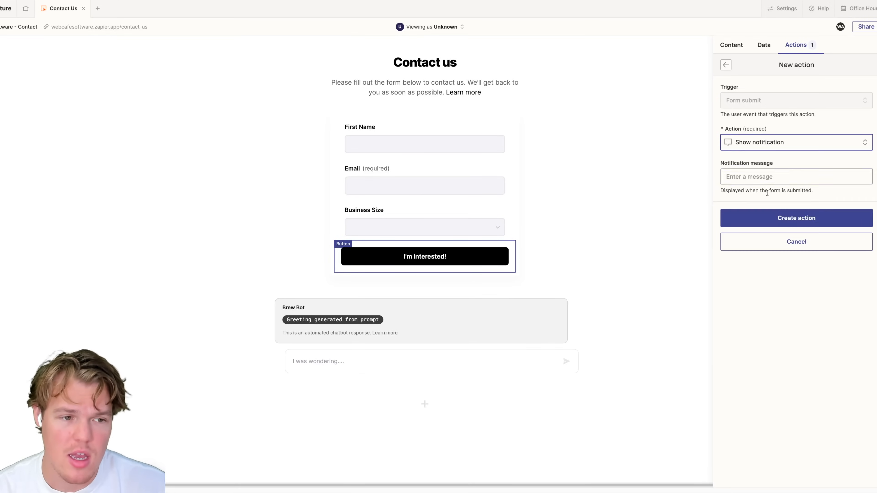
click(770, 180)
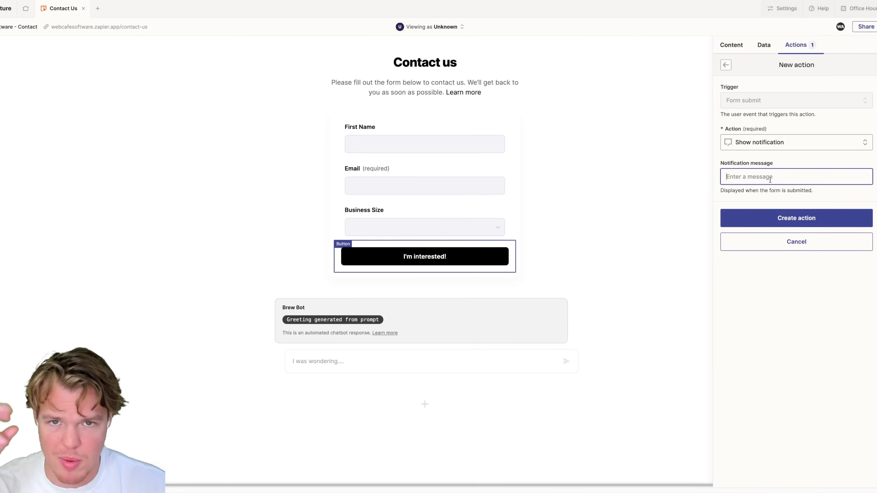
Change the new action to Run Zap, create a Zap for it, and return to the form's action list
click(770, 144)
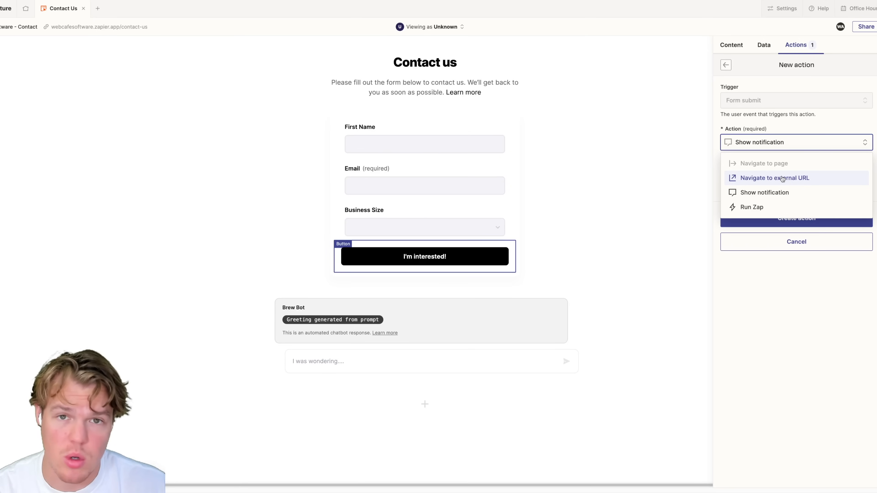
click(777, 206)
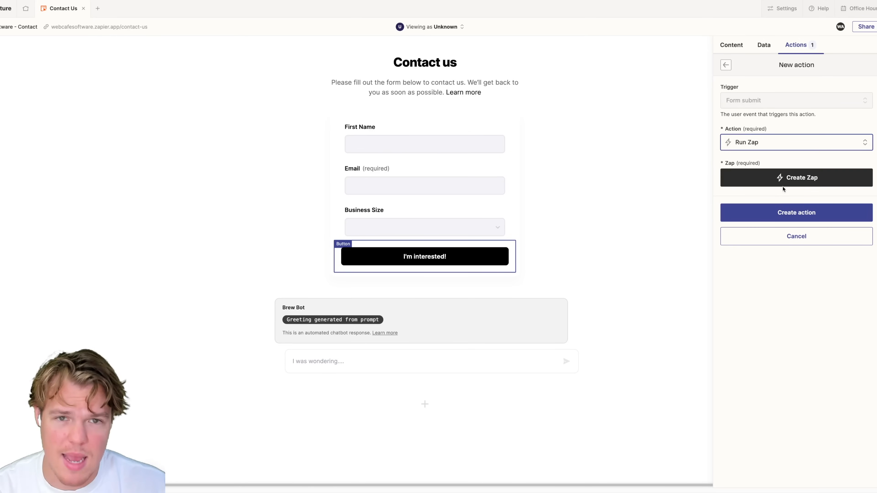
click(783, 180)
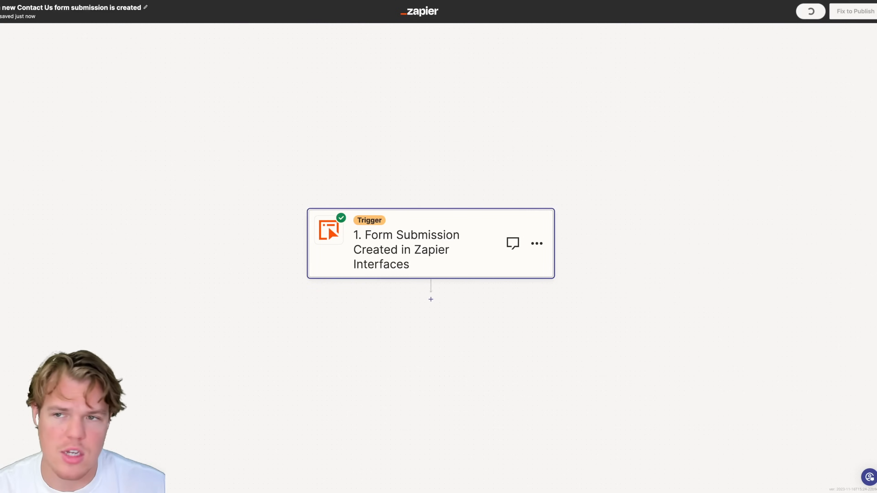
key(ctrl+shift+Tab)
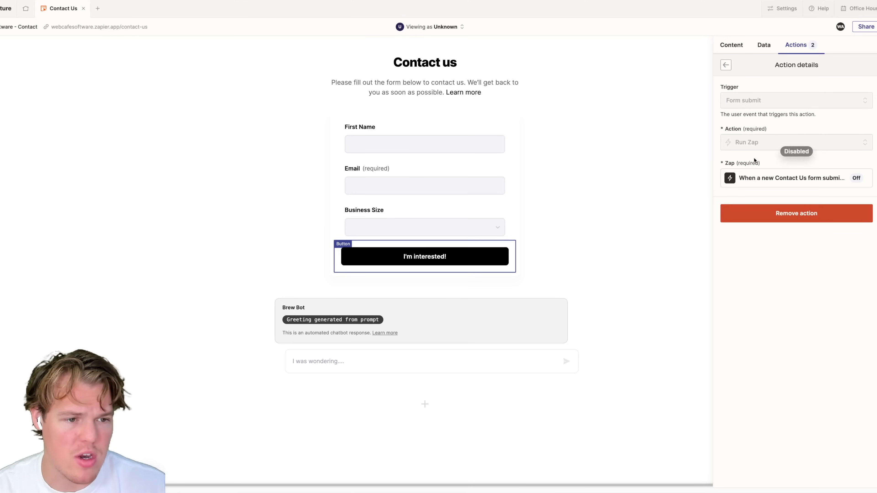
click(725, 65)
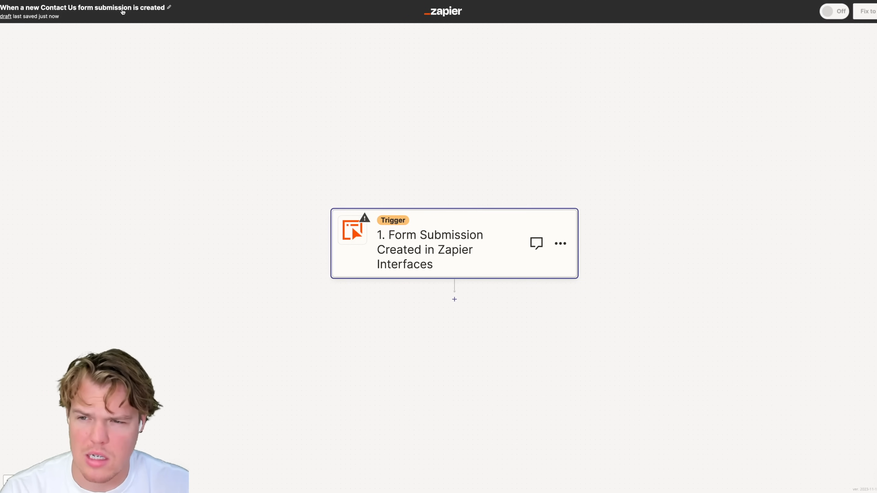
In the new Zap, test the form submission trigger and continue with the Form Submission A record
drag(381, 152, 357, 130)
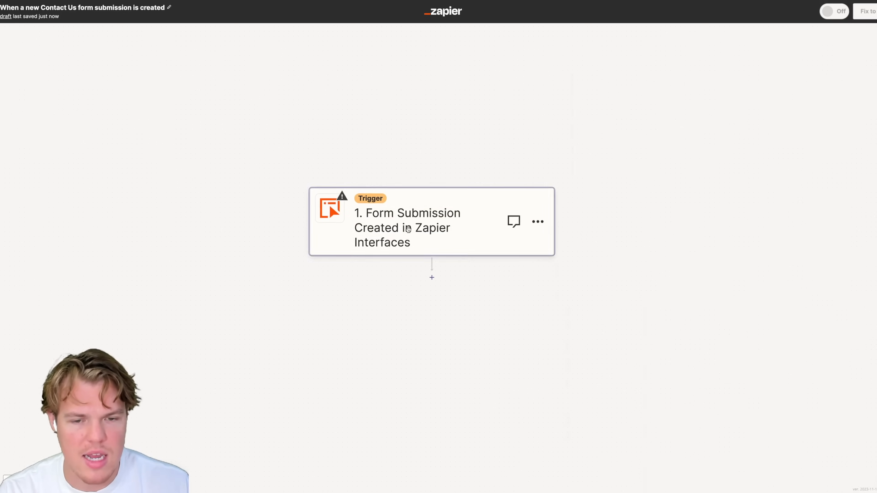
click(409, 231)
mouse_move(466, 149)
mouse_down()
mouse_move(504, 146)
mouse_move(465, 138)
mouse_up()
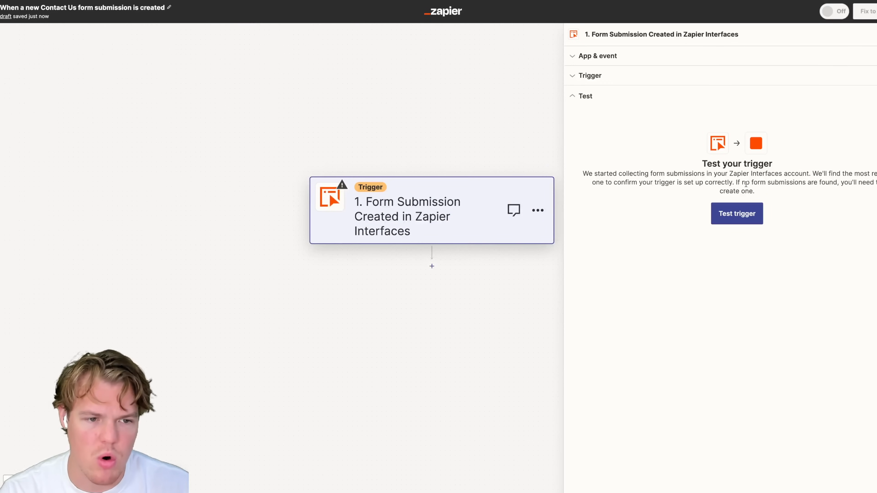
click(729, 207)
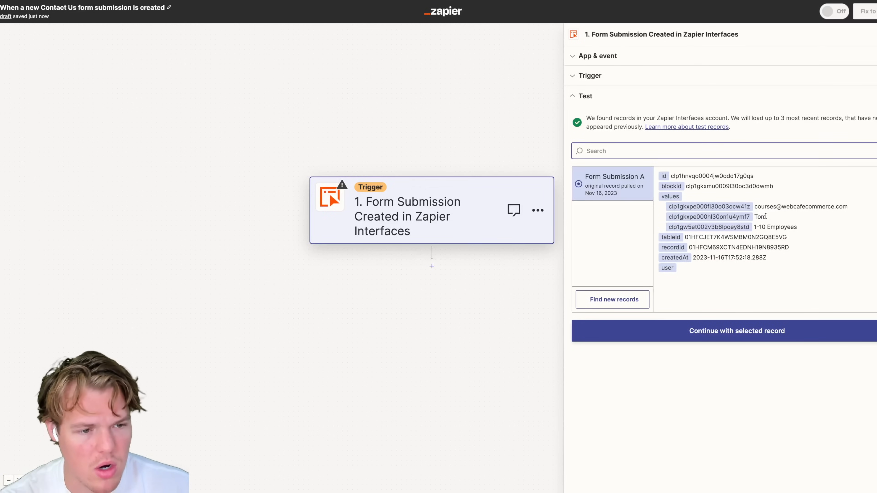
click(750, 333)
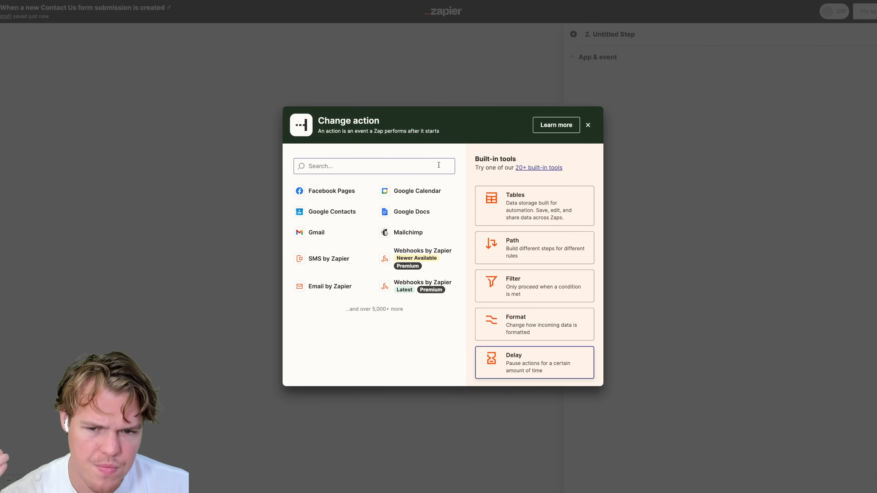
Add a Paths step after the form submission trigger
click(518, 255)
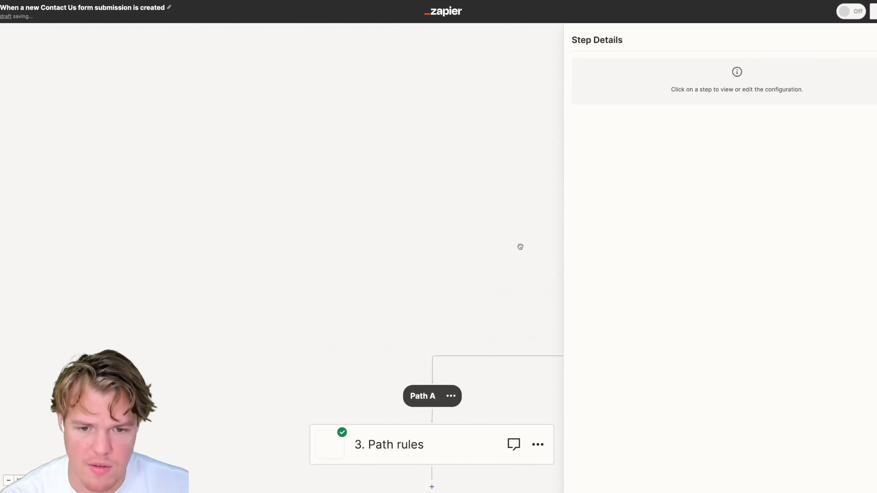
drag(506, 209, 327, 115)
scroll(362, 166, down, 5)
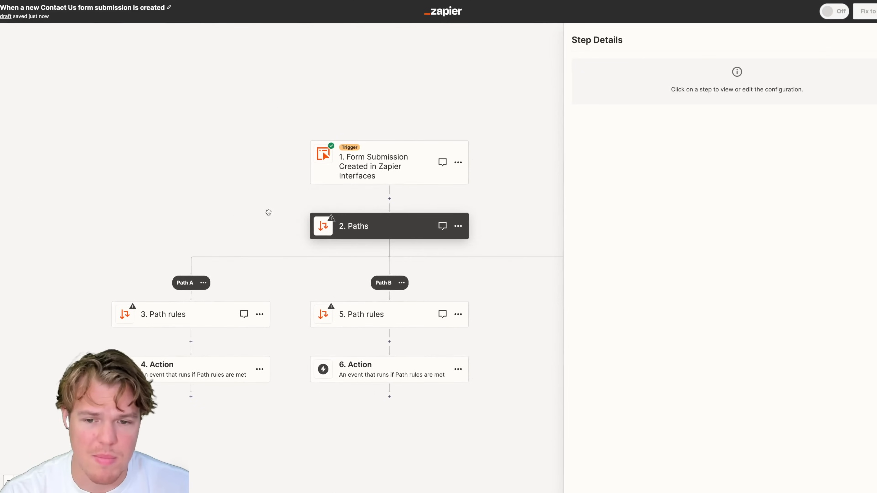
scroll(264, 214, down, 2)
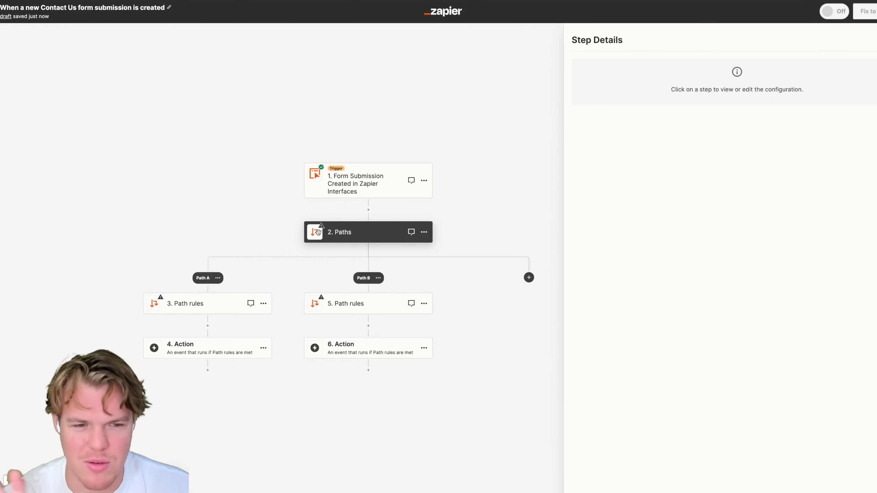
Base Path A's rule on the form submission's Business Size field
drag(473, 202, 497, 193)
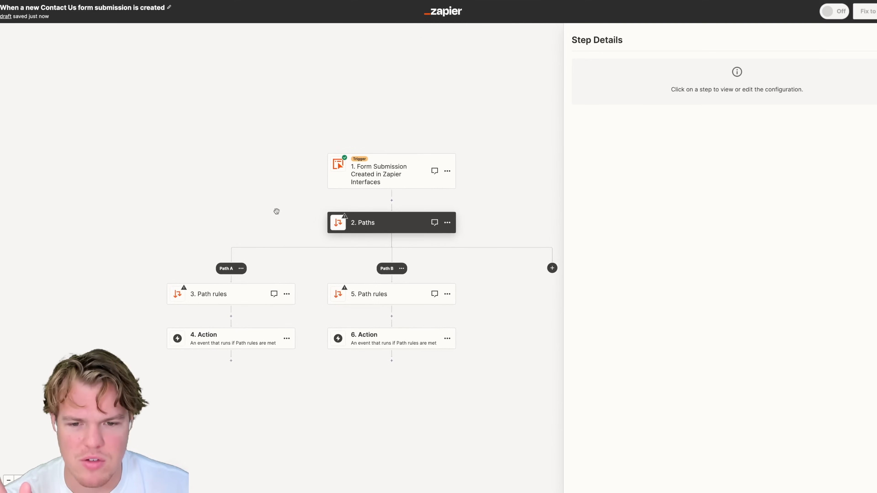
drag(302, 211, 343, 199)
click(281, 281)
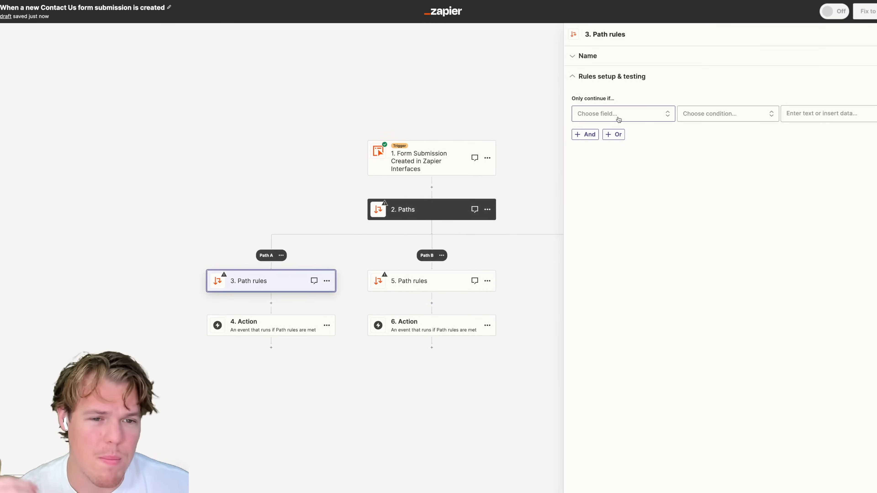
click(640, 117)
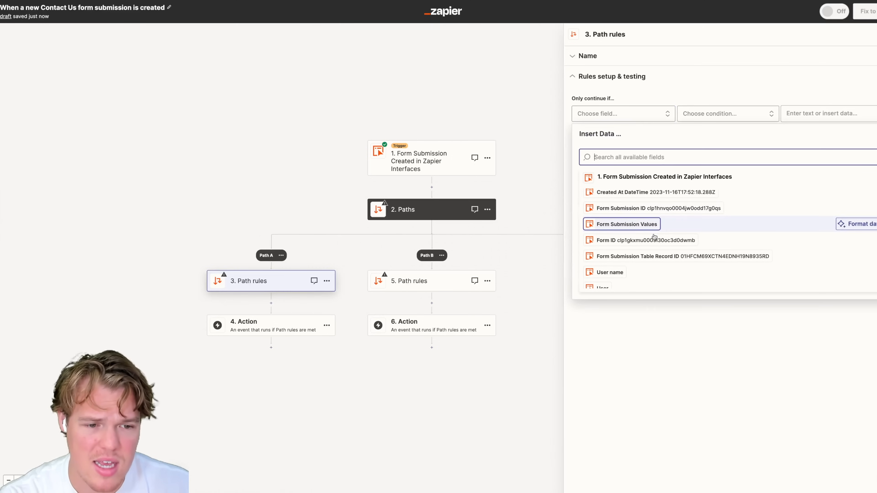
scroll(656, 234, down, 5)
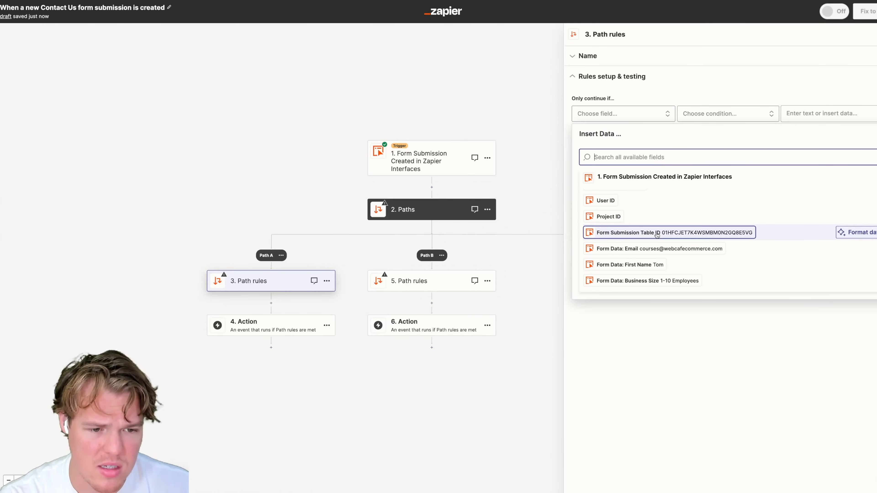
click(664, 280)
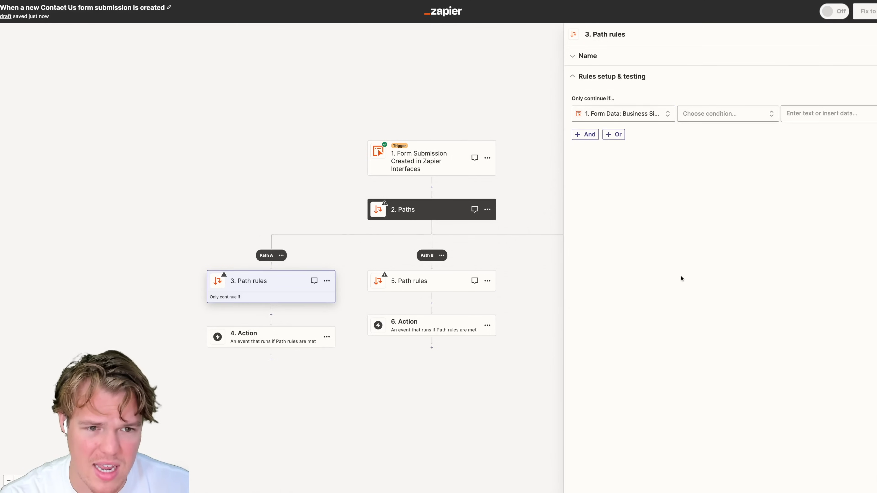
drag(273, 175, 253, 170)
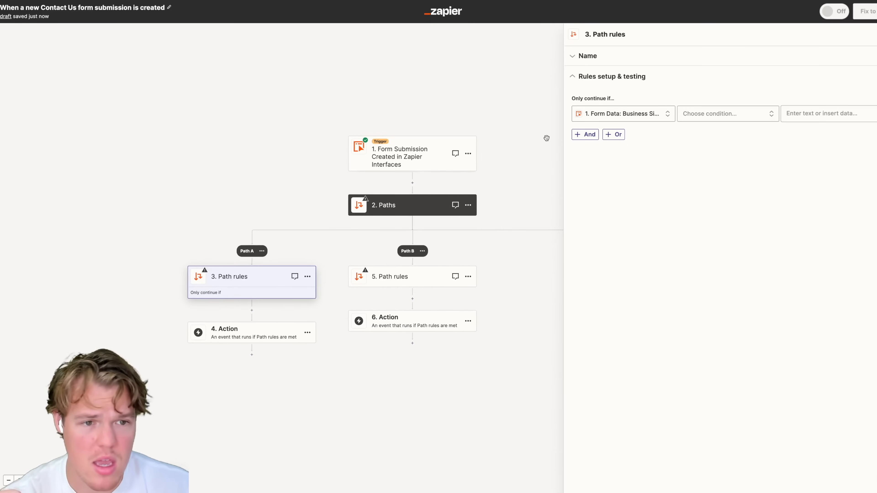
Set Path A's condition to (Text) Exactly matches with the value "1-10 Employees" and copy that value
click(701, 118)
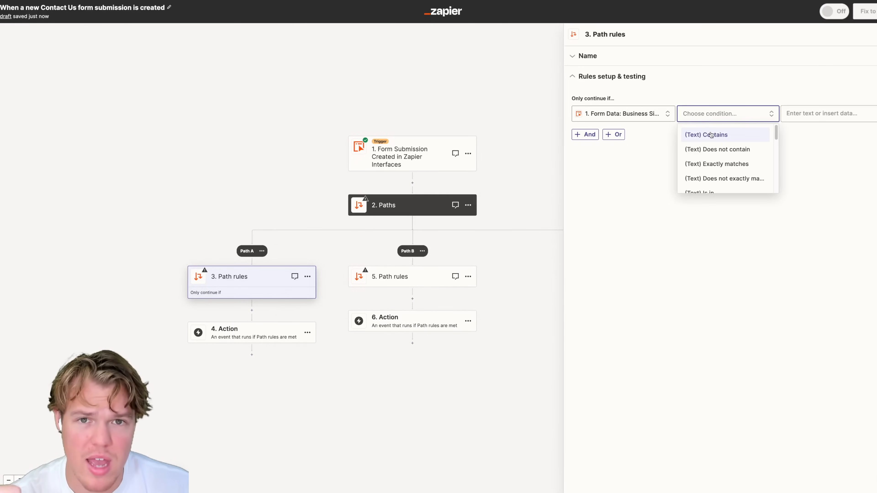
click(732, 162)
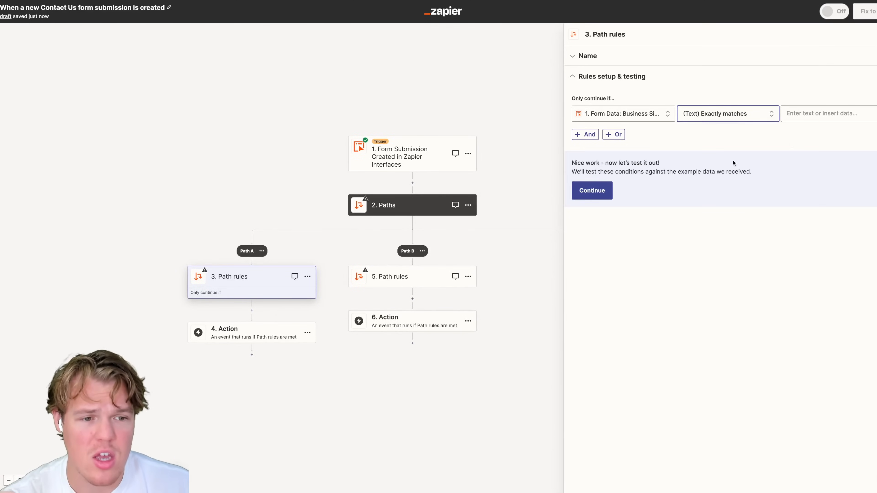
click(810, 116)
text(1)
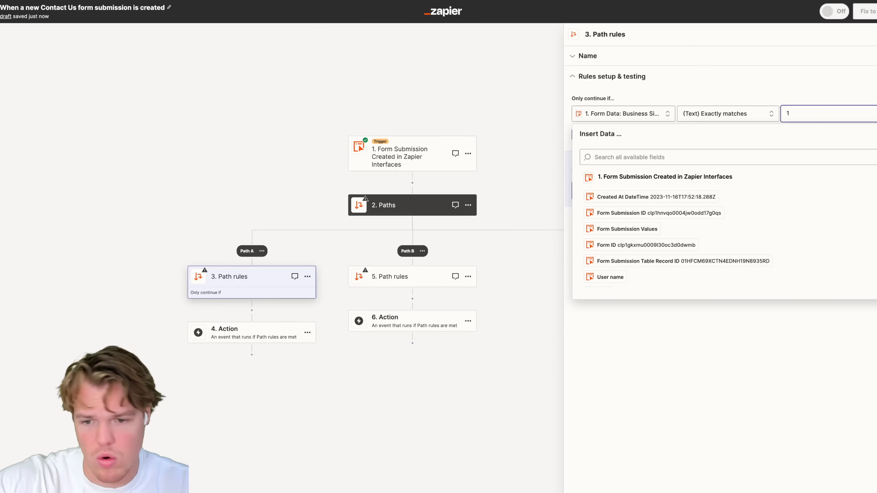
text(-)
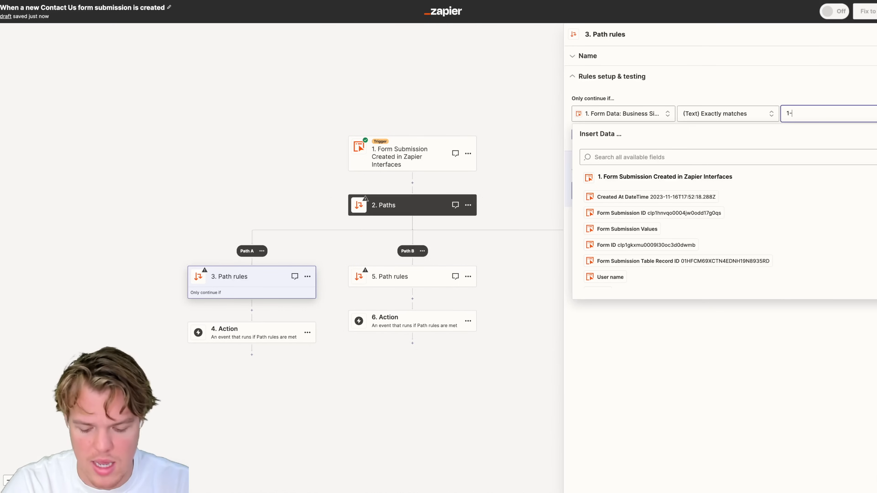
text(10)
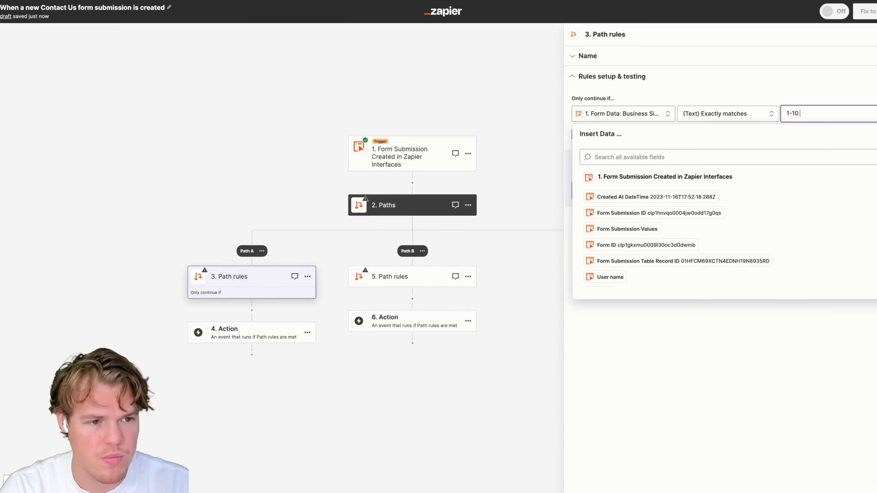
text( Employees)
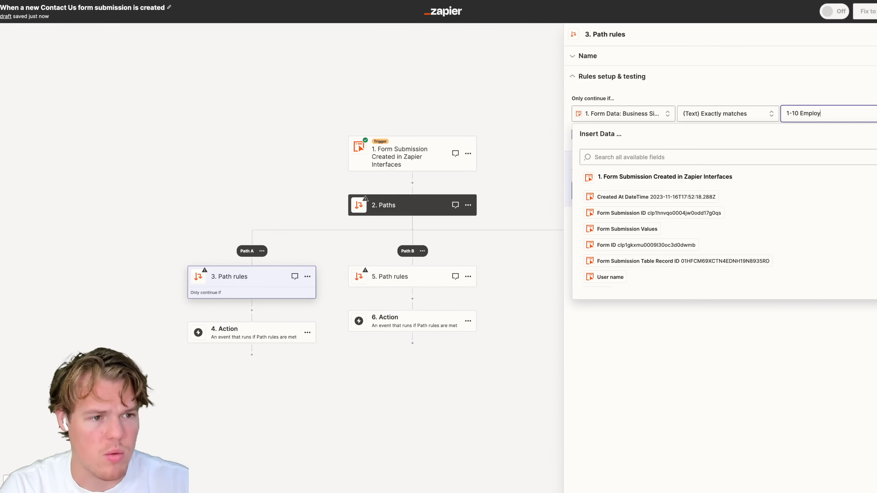
click(804, 90)
double_click(802, 113)
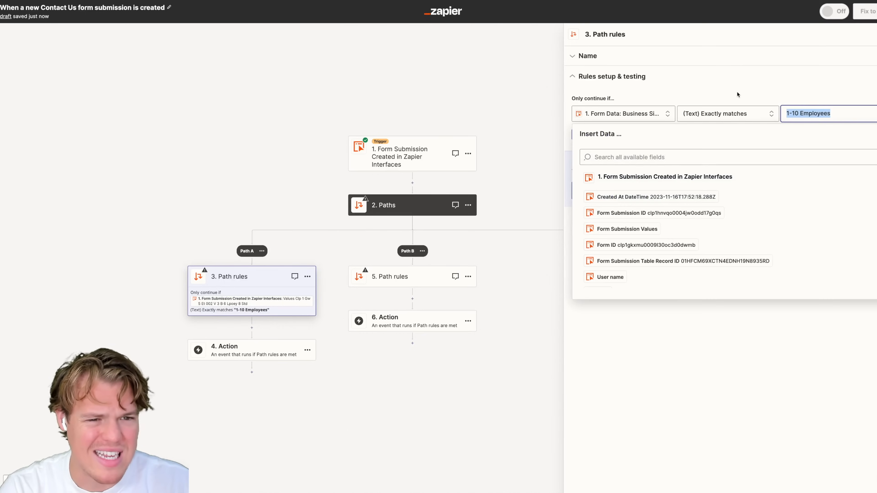
Check the available form fields for Path A's rule, keep Business Size, and test the rule against the sample record
click(651, 114)
scroll(701, 253, down, 3)
scroll(701, 253, down, 3)
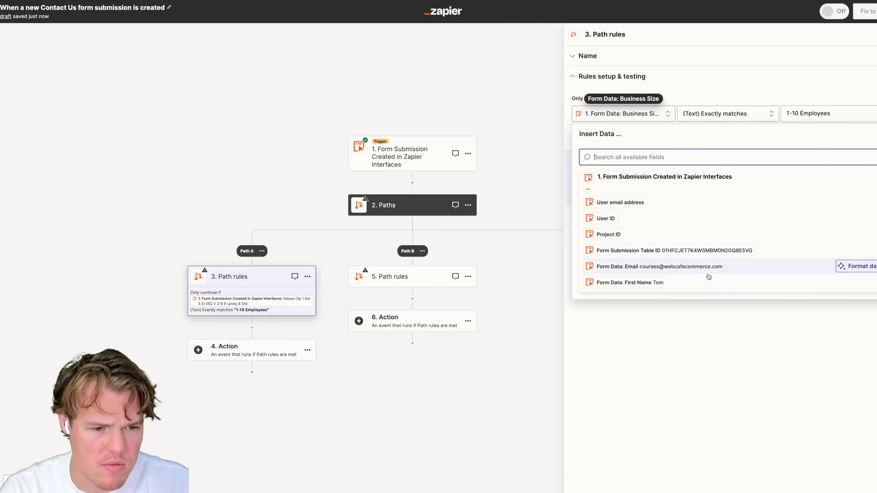
click(734, 304)
click(592, 191)
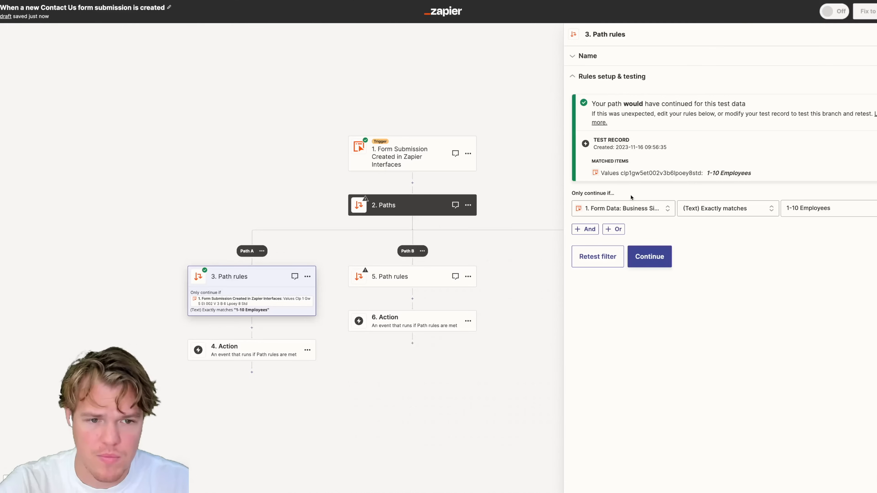
Base Path B's rule on the form submission's Business Size field
click(415, 275)
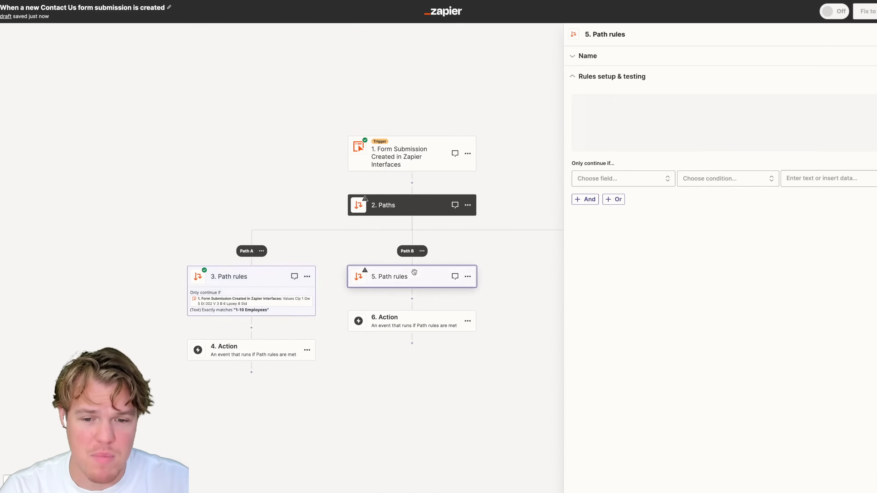
click(631, 115)
scroll(639, 235, down, 5)
click(640, 245)
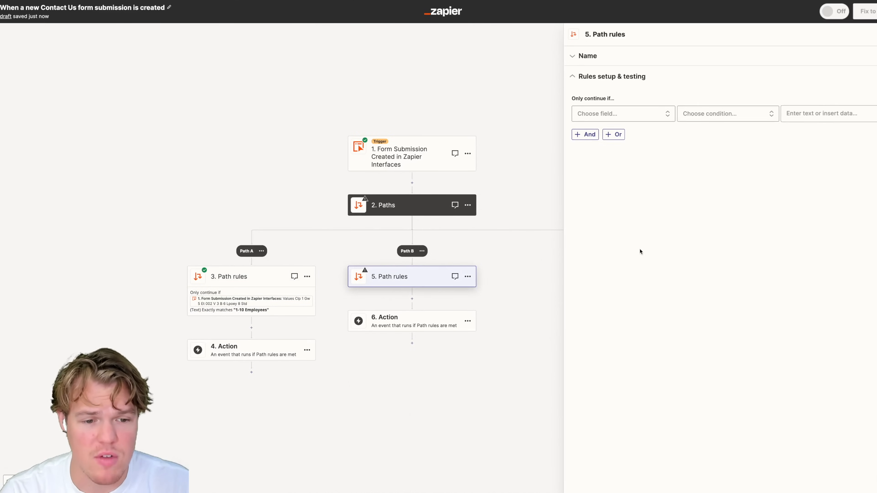
click(624, 115)
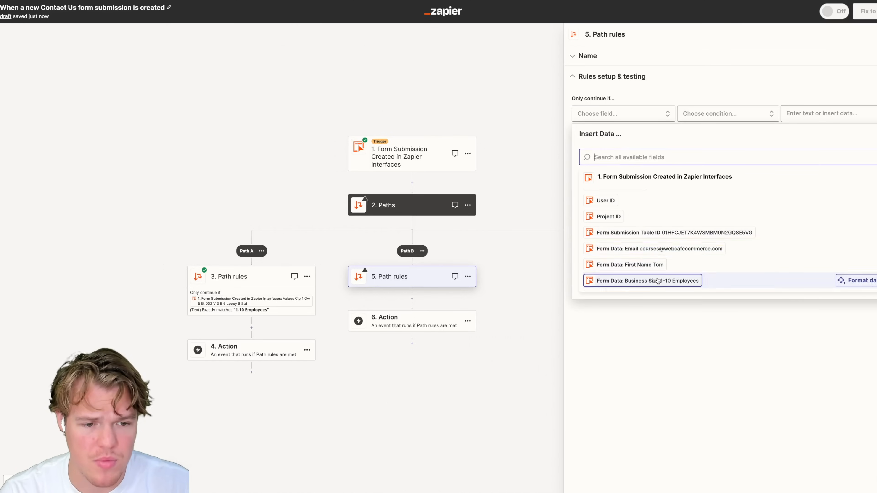
click(655, 281)
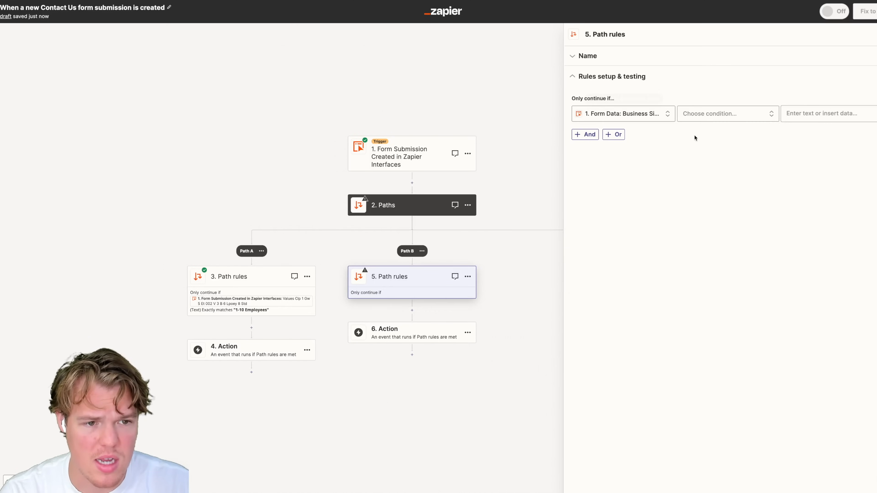
Set Path B's condition to (Text) Exactly matches "11-50 Employees" and test the rule
click(716, 162)
click(802, 114)
text(1-10 Employees)
text(1)
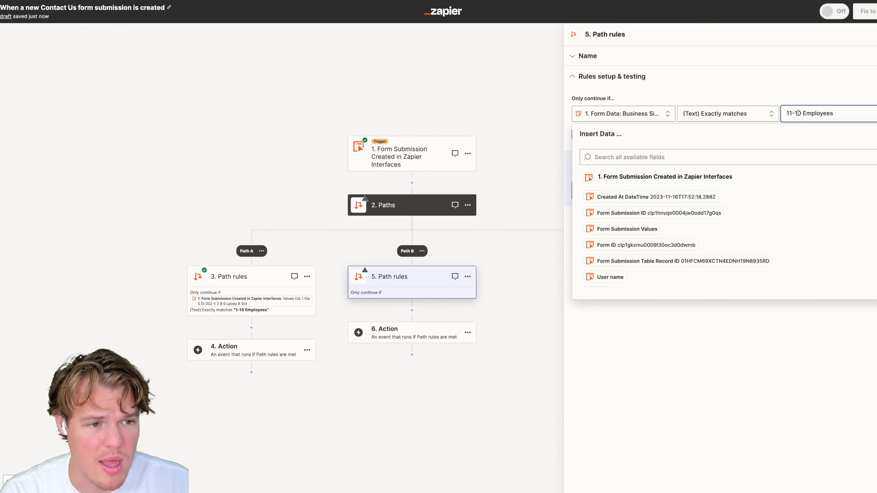
key(BackSpace)
text(5)
click(781, 82)
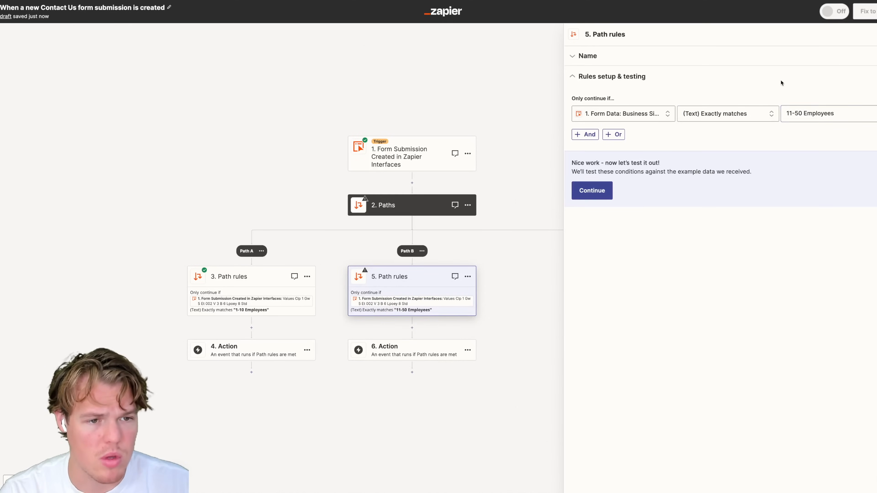
click(591, 190)
Add a third path and base its rule on the form submission's Business Size field
drag(511, 145, 433, 149)
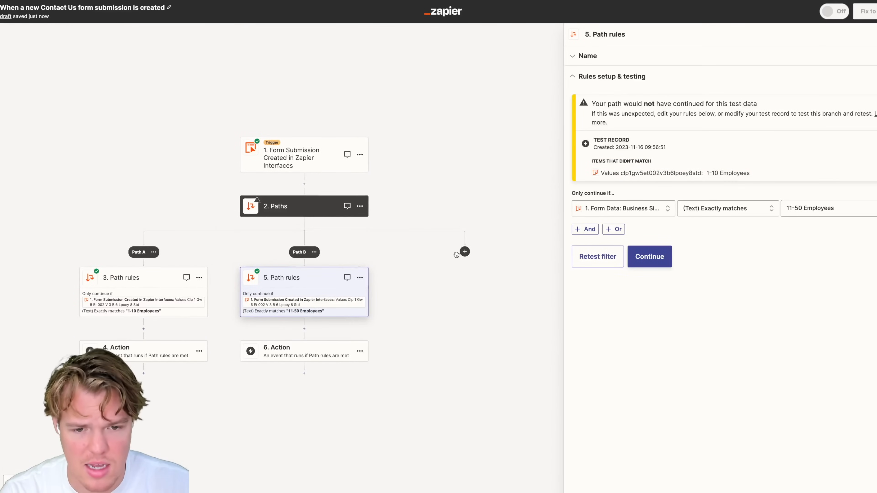
click(463, 251)
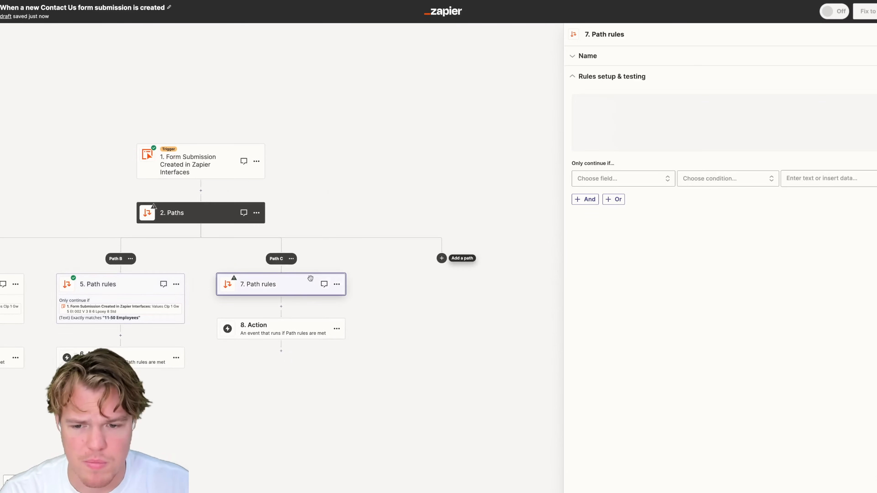
click(646, 114)
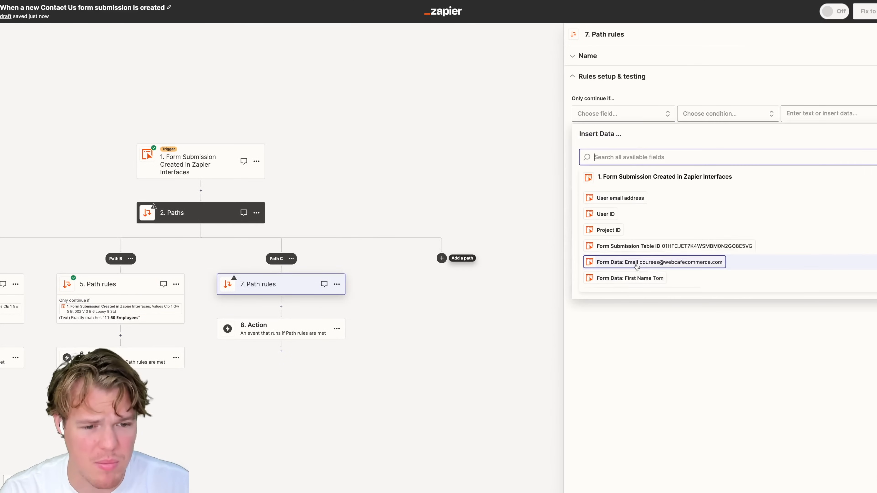
click(656, 280)
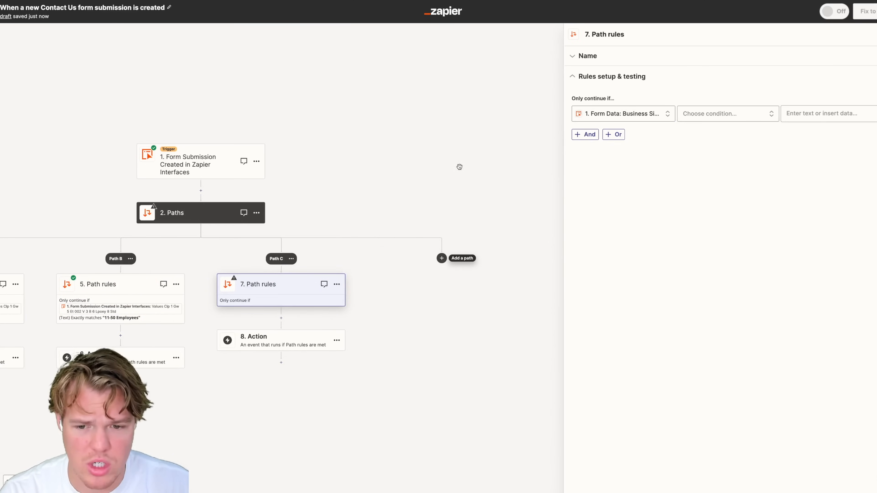
Set Path C's condition to (Text) Exactly matches "51+ Employees" and test the rule
click(736, 112)
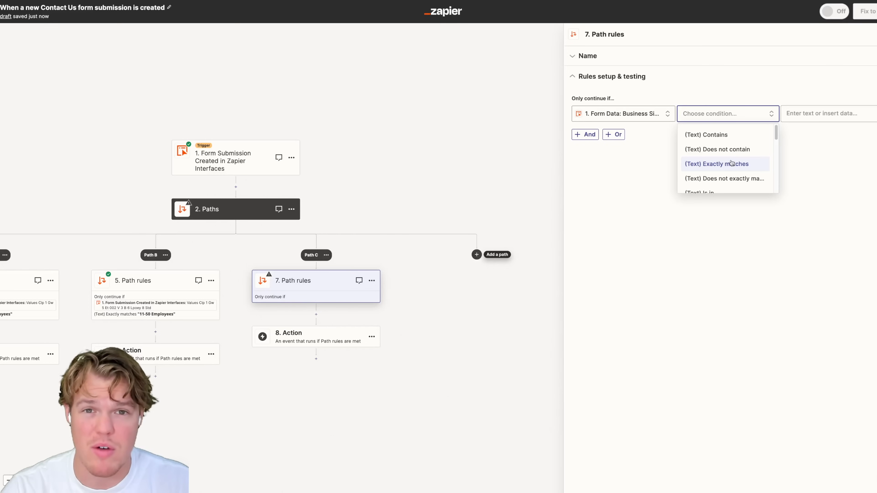
scroll(732, 163, down, 3)
scroll(733, 159, up, 3)
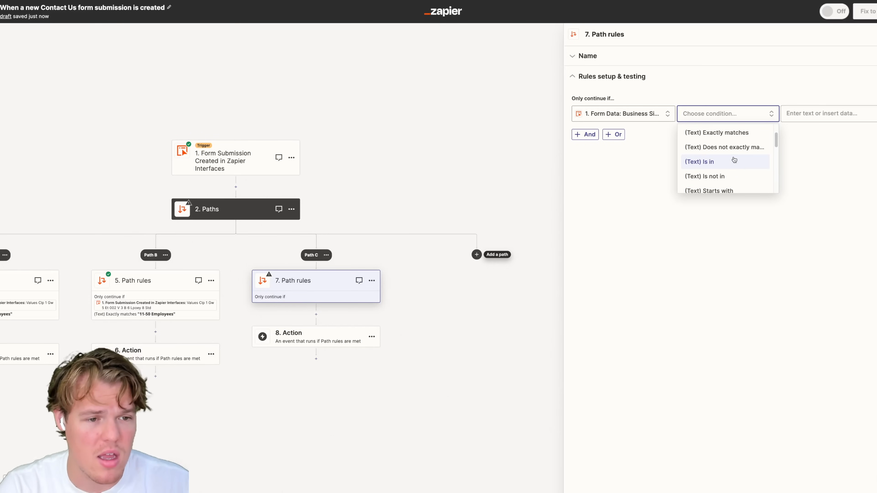
click(735, 157)
click(825, 115)
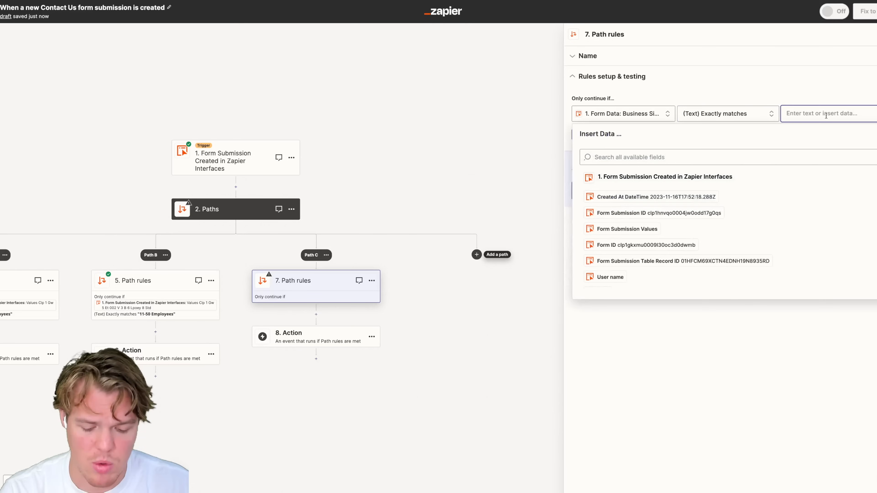
text(1-10 Employees)
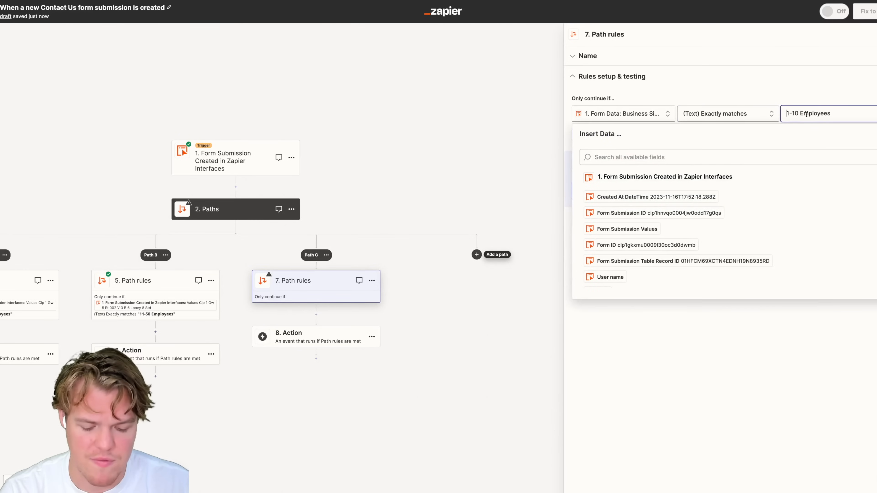
text(5)
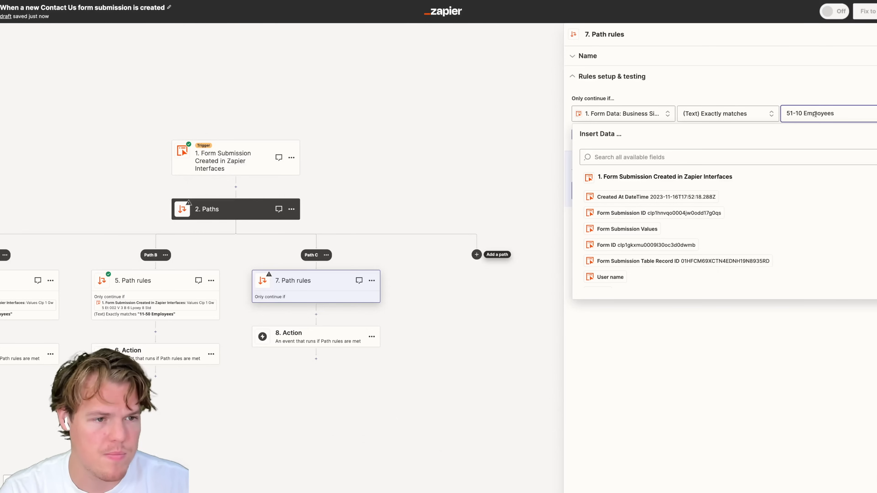
drag(801, 115, 795, 114)
text(+)
click(767, 309)
click(611, 193)
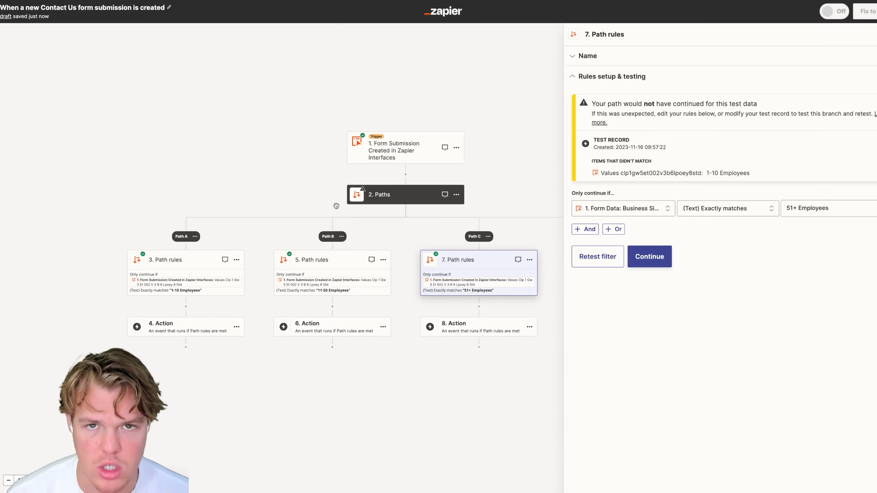
Choose Gmail as the app for the action under Path A
scroll(340, 131, left, 3)
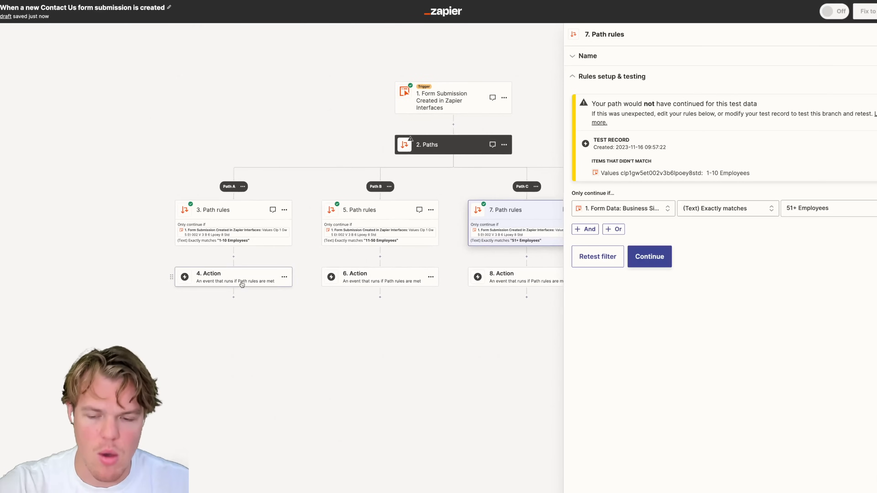
click(247, 282)
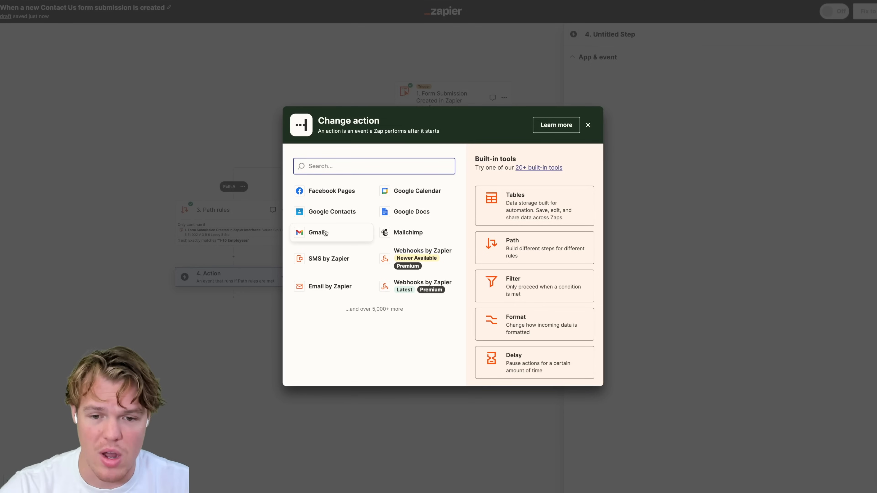
click(325, 234)
drag(280, 167, 256, 172)
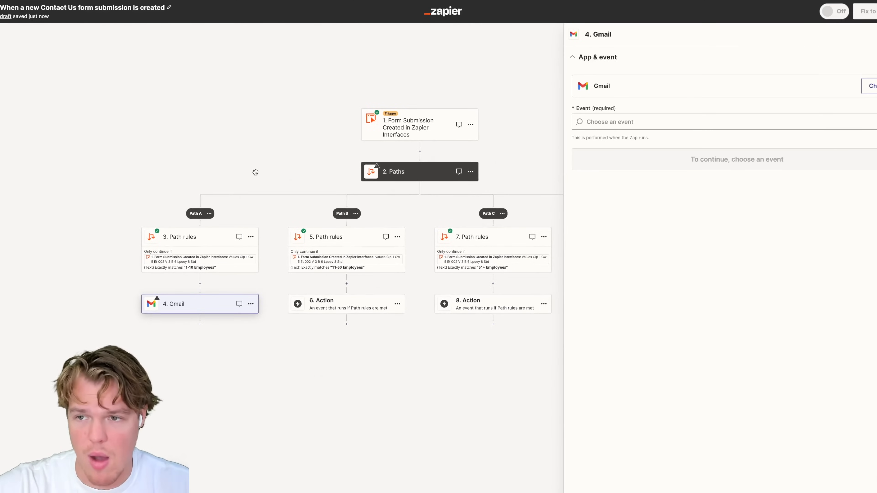
drag(255, 173, 287, 151)
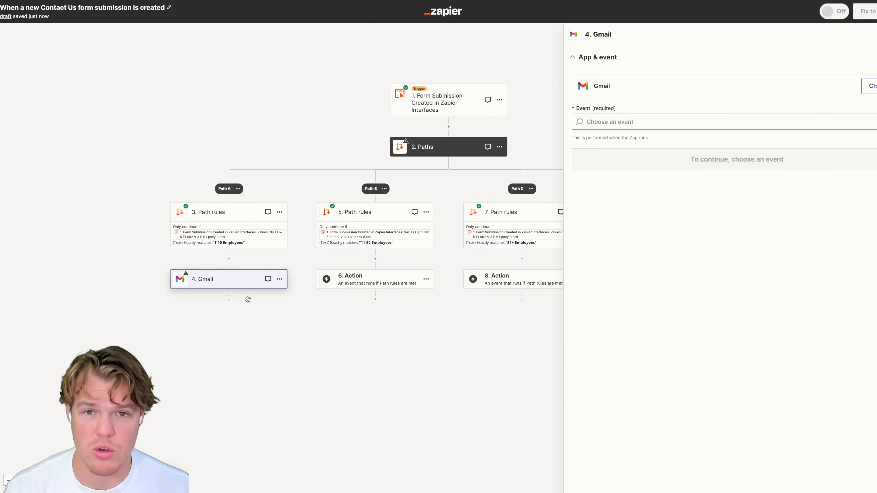
Set the Path A Gmail action's event to Send Email and select the connected Gmail account
drag(292, 127, 315, 122)
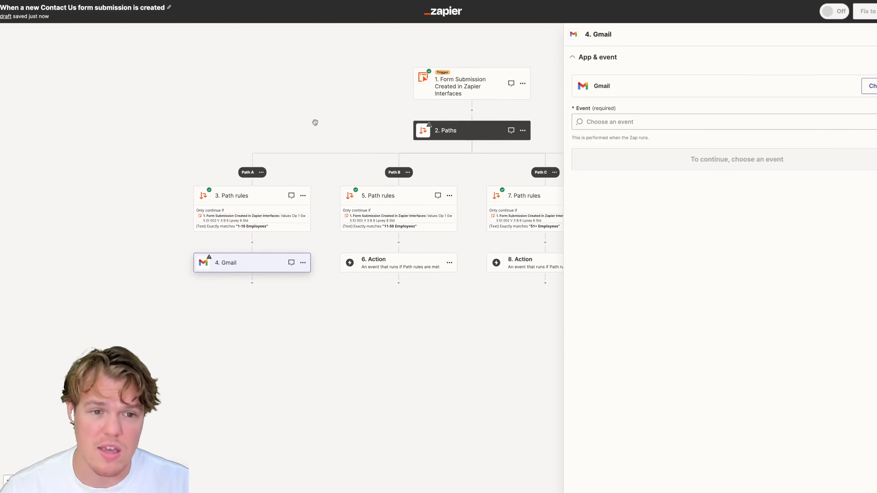
click(676, 121)
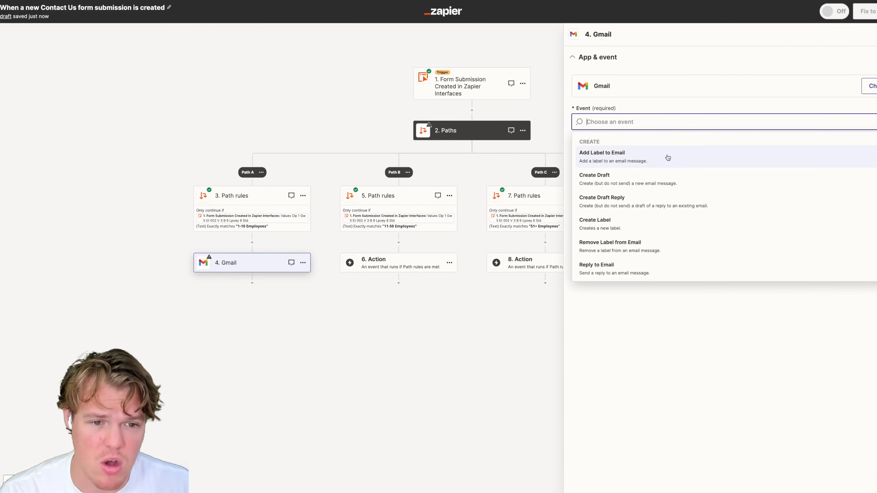
scroll(668, 166, down, 2)
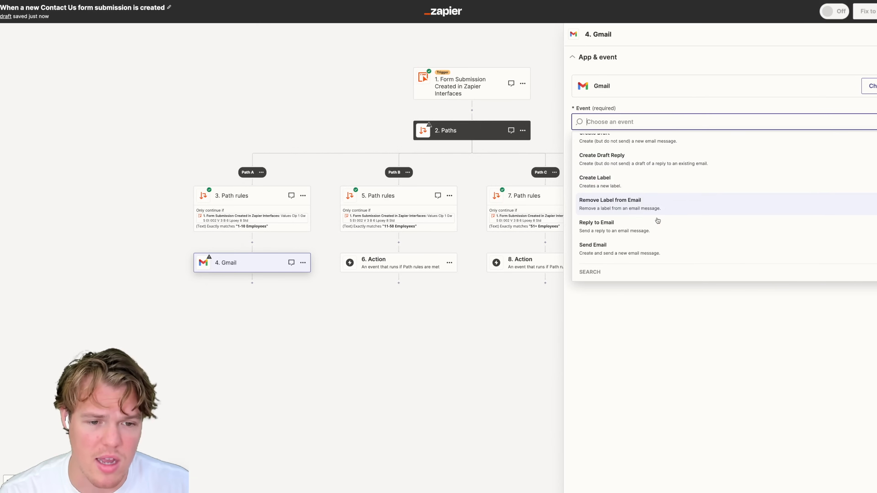
click(652, 251)
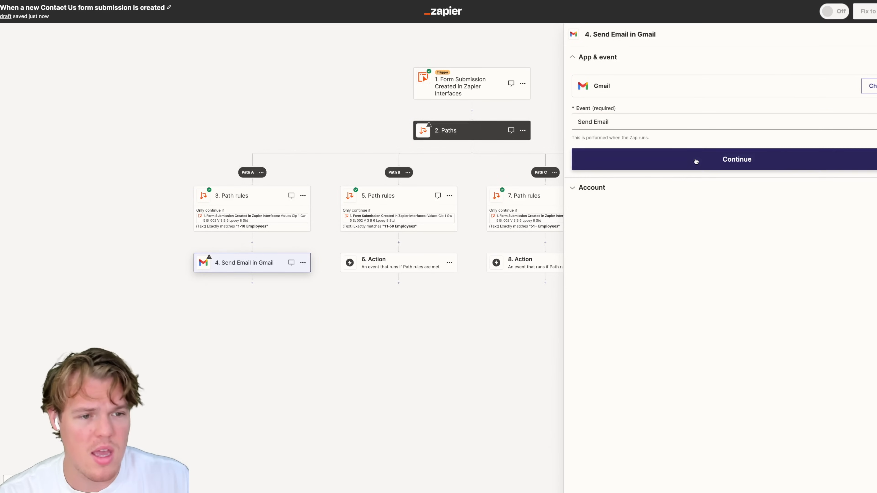
click(698, 160)
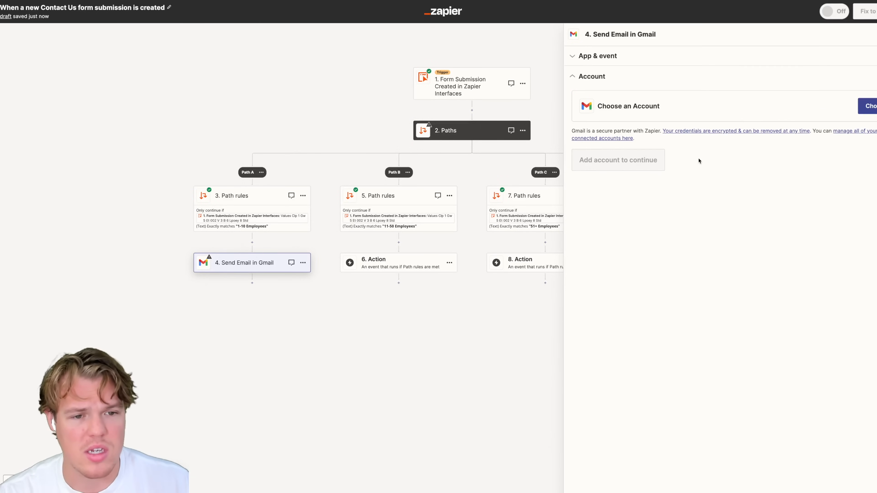
click(871, 109)
click(644, 224)
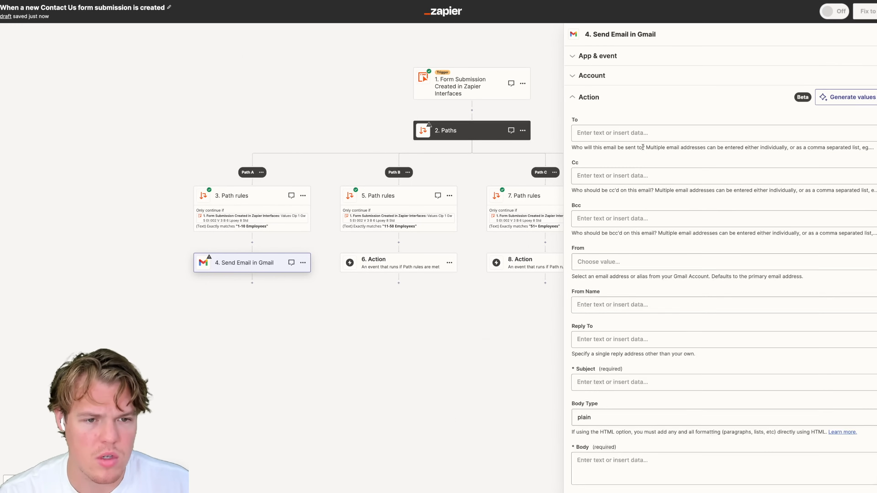
click(629, 131)
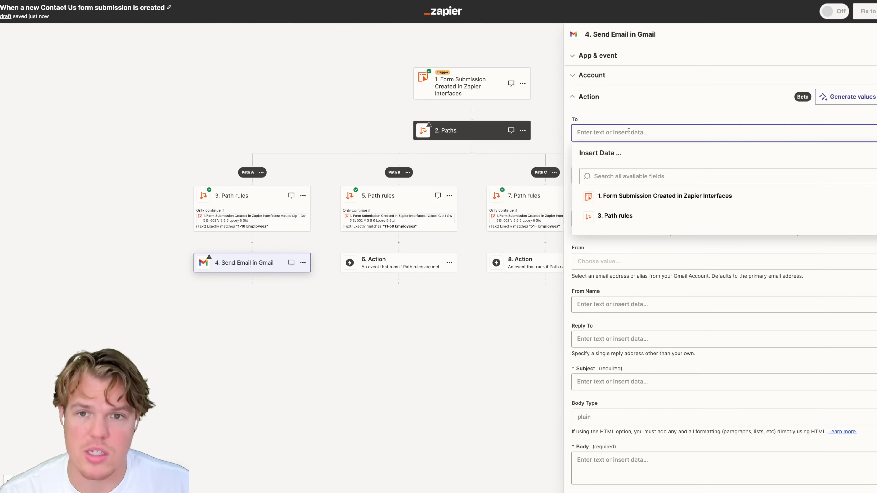
key(super+v)
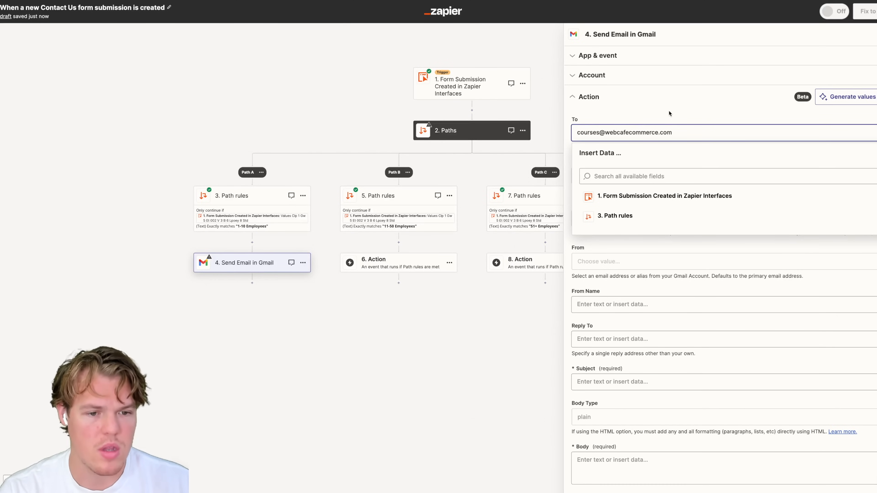
triple_click(676, 132)
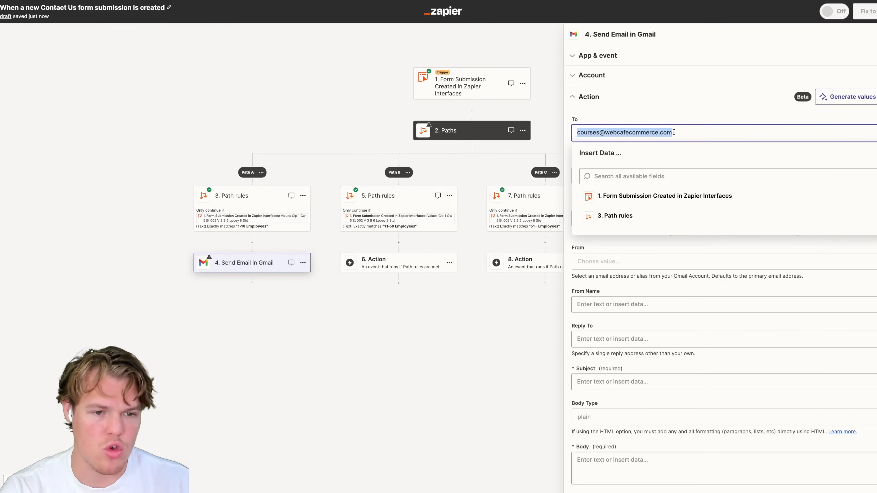
click(679, 196)
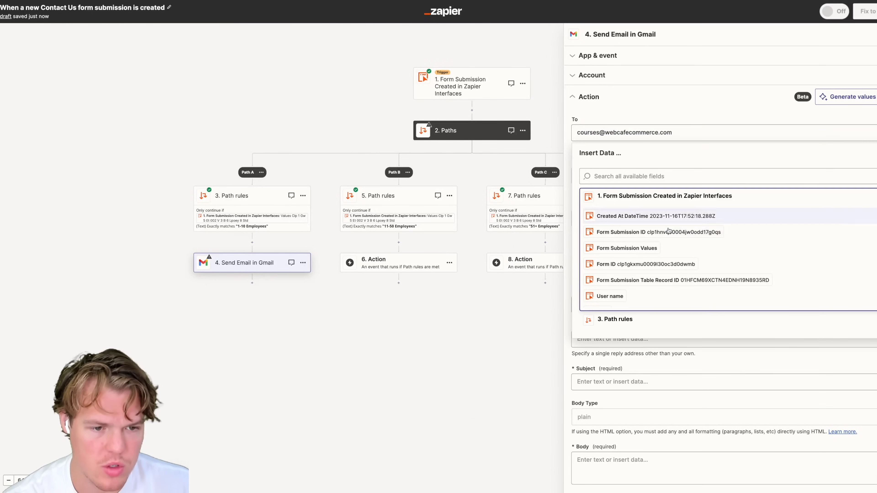
scroll(673, 259, down, 5)
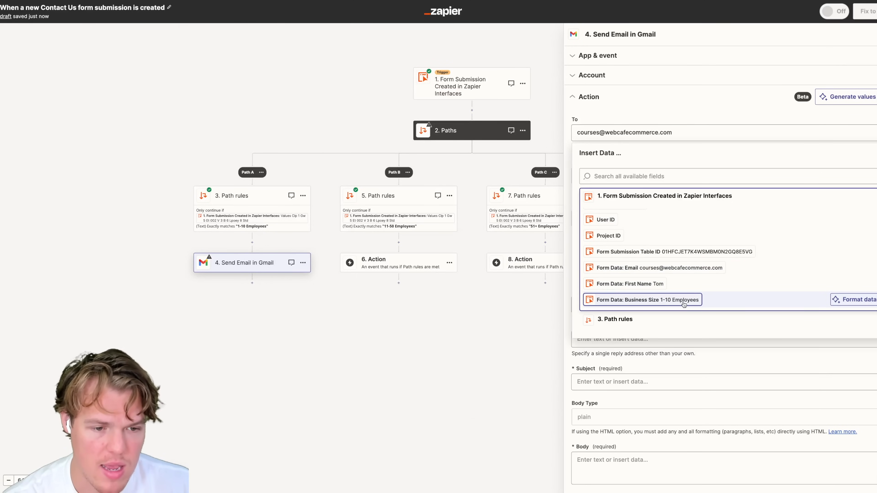
scroll(683, 297, up, 1)
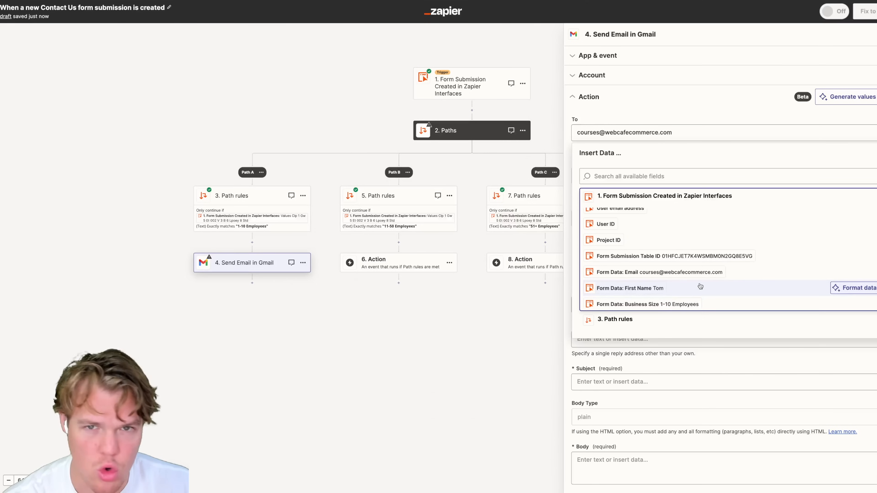
click(679, 111)
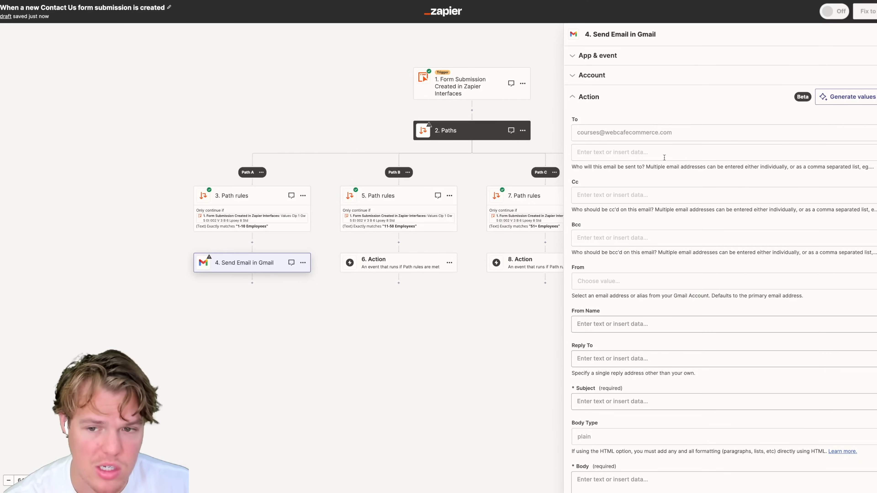
triple_click(691, 129)
key(BackSpace)
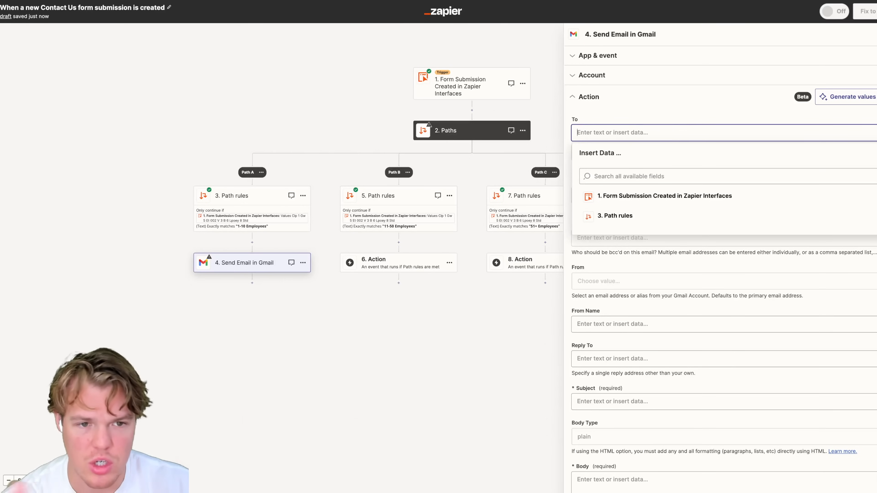
Set the email's recipient to the Form Data: Email value from the form submission
click(668, 200)
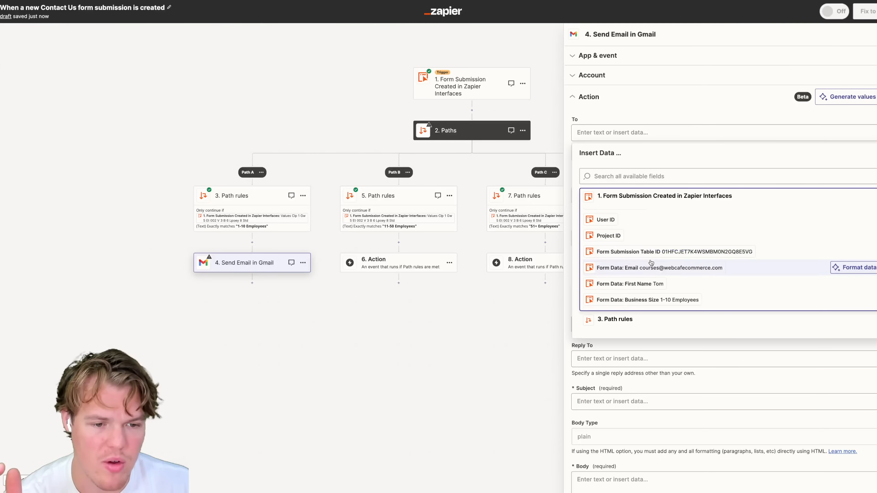
click(665, 267)
click(718, 116)
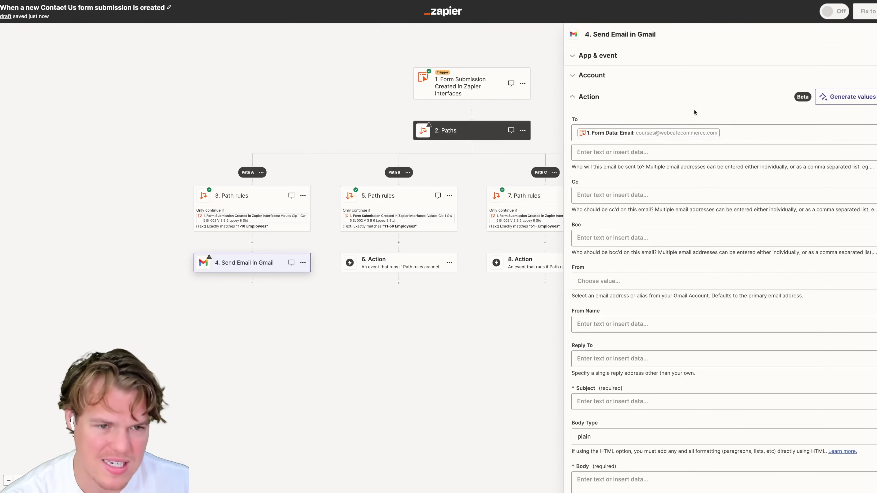
Set the email's subject to "New Lead!"
scroll(739, 141, down, 5)
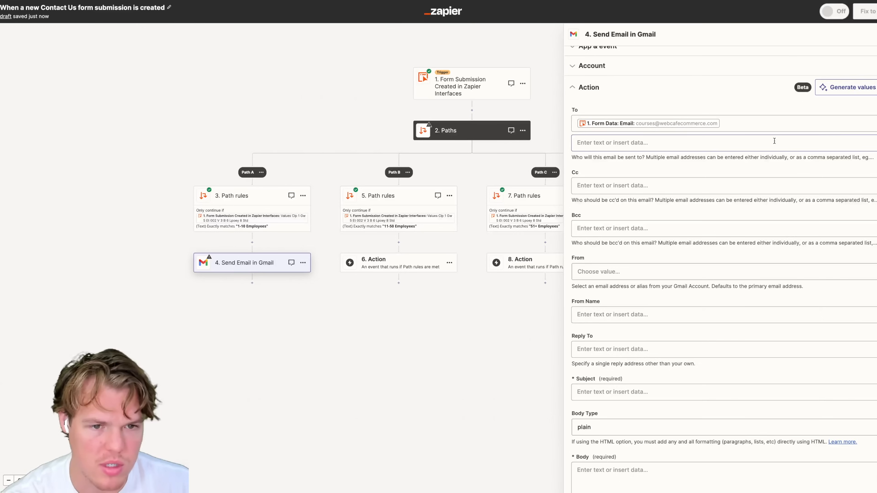
scroll(689, 170, down, 1)
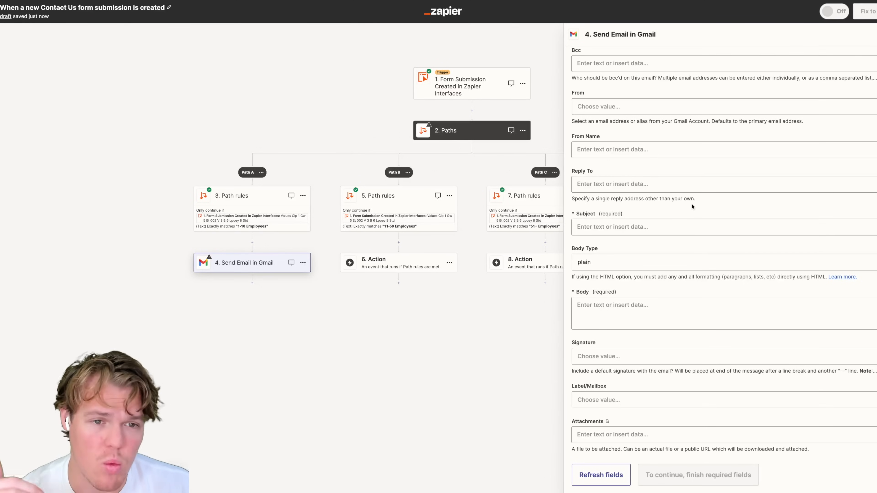
click(620, 223)
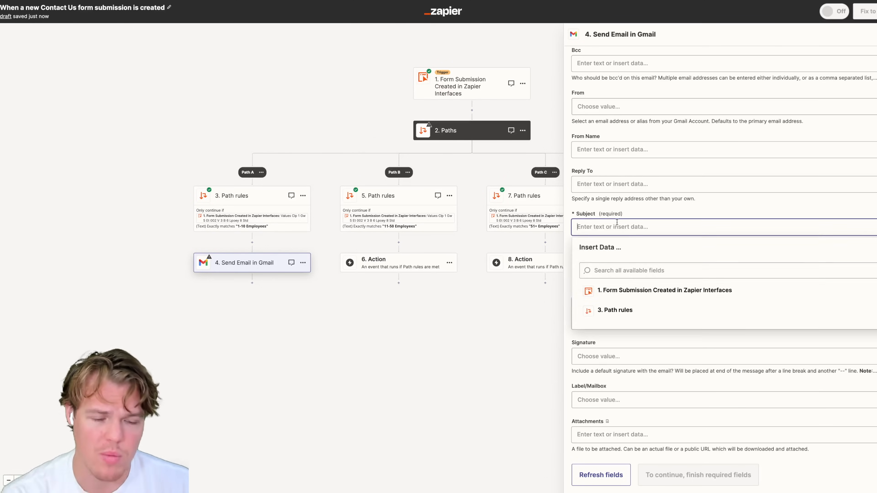
text(New LEad!)
click(781, 198)
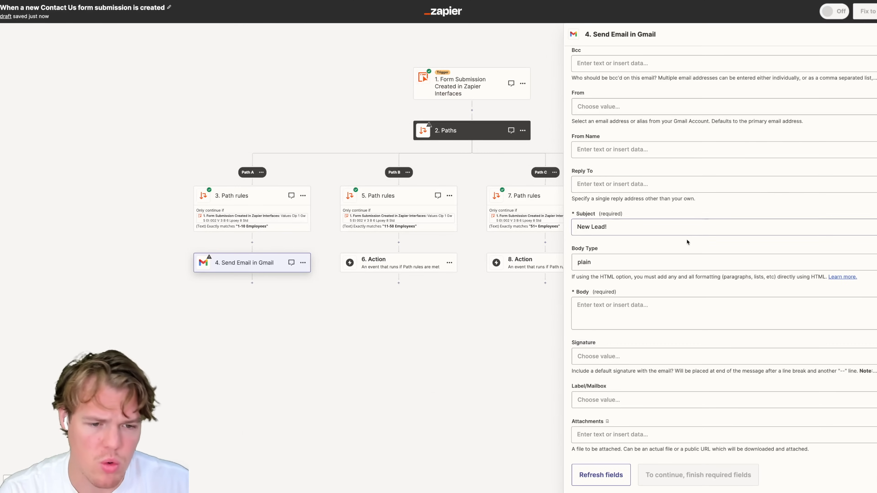
Fill the email body with the form submission's First Name, Business Size and Email values, separated by commas
click(625, 305)
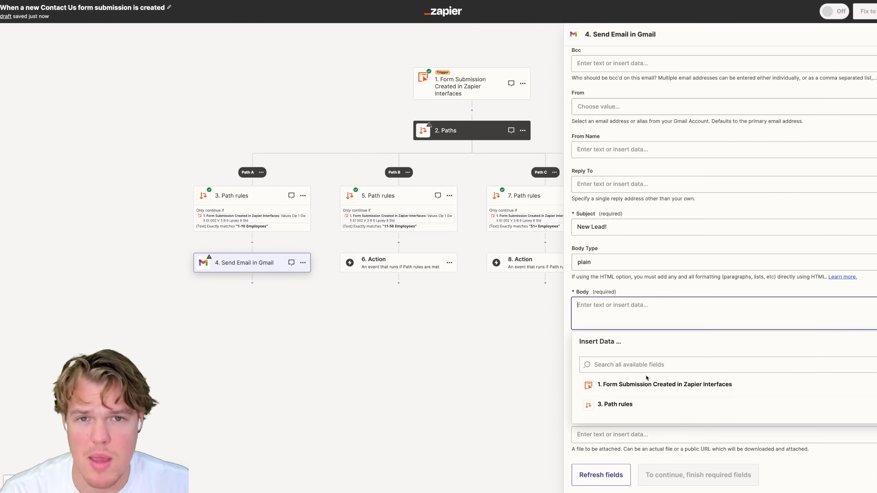
click(652, 383)
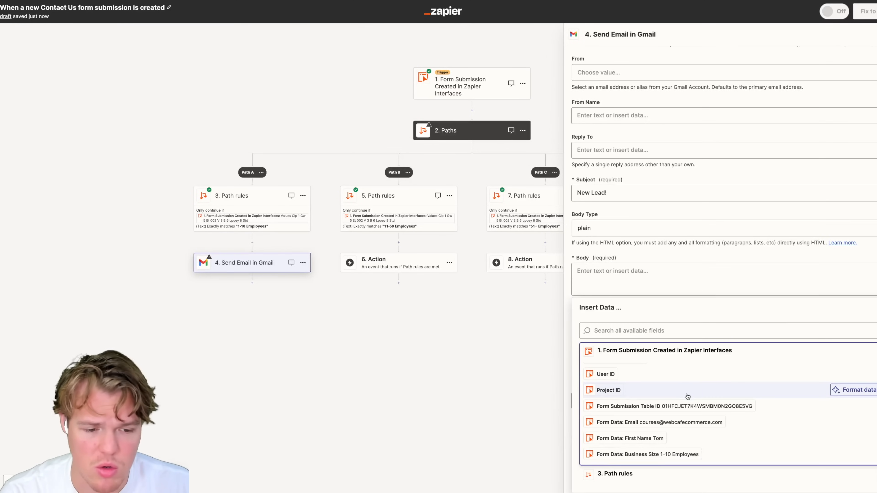
click(667, 437)
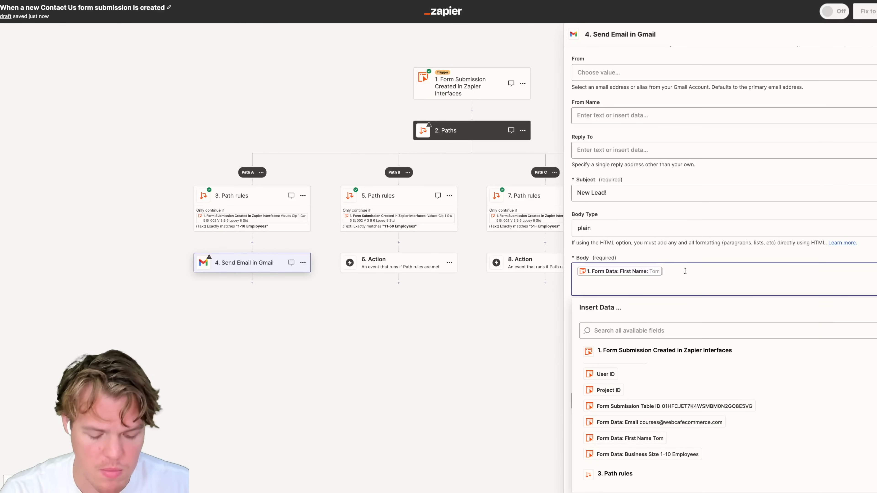
click(645, 454)
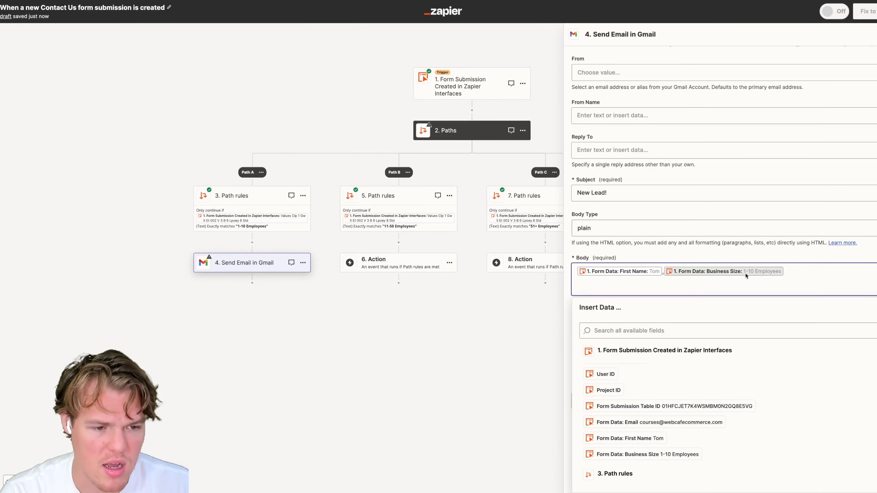
text(,)
click(677, 423)
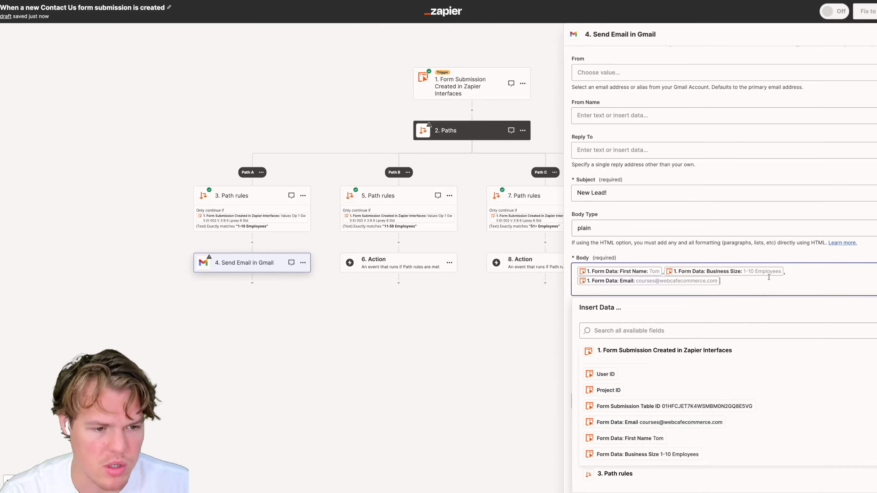
click(870, 255)
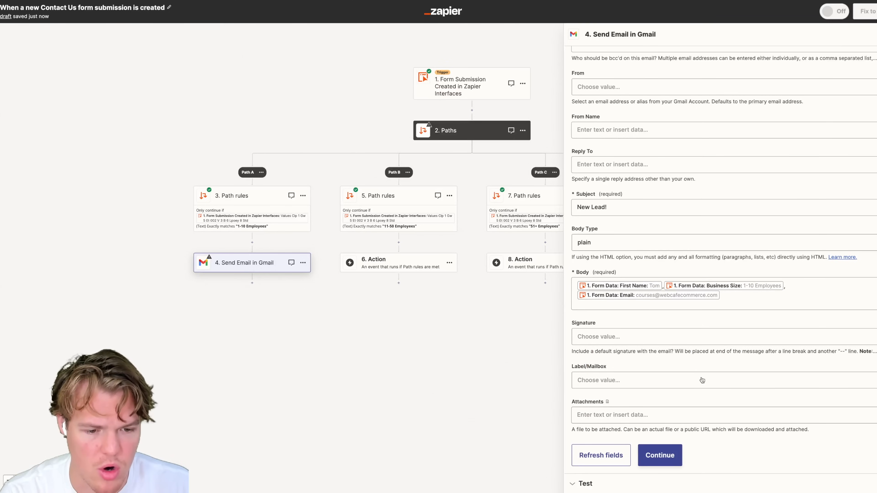
Test the Send Email action, then switch to the Gmail inbox and open the received "New Lead!" message
click(663, 457)
click(655, 391)
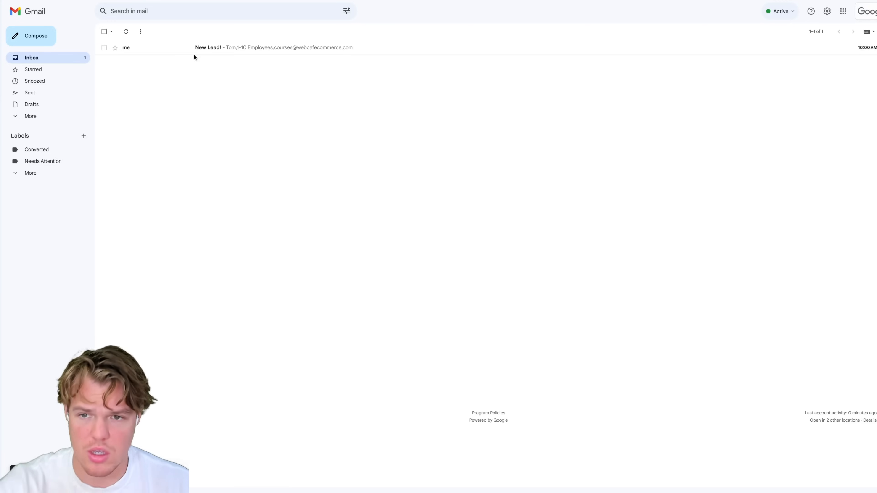
click(187, 49)
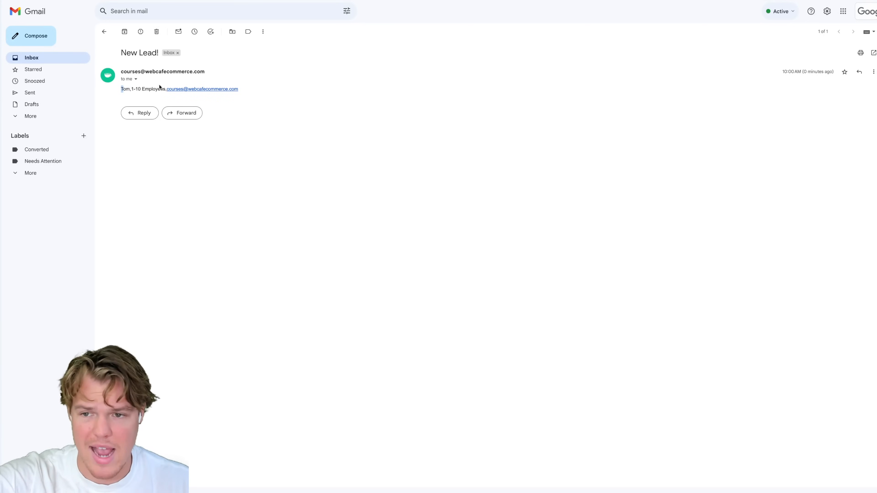
drag(240, 85, 265, 90)
click(265, 90)
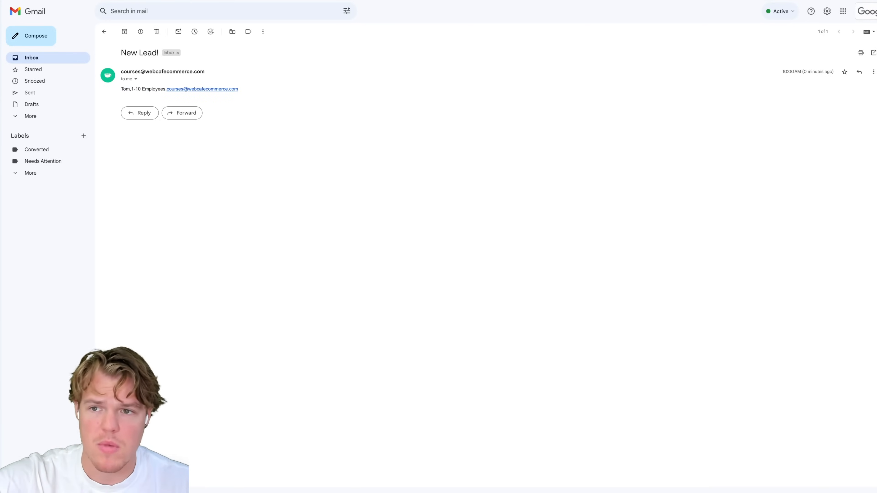
Switch back to the Leads table and start a new field named "Send Lead PDF"
key(ctrl+shift+Tab)
drag(153, 90, 80, 142)
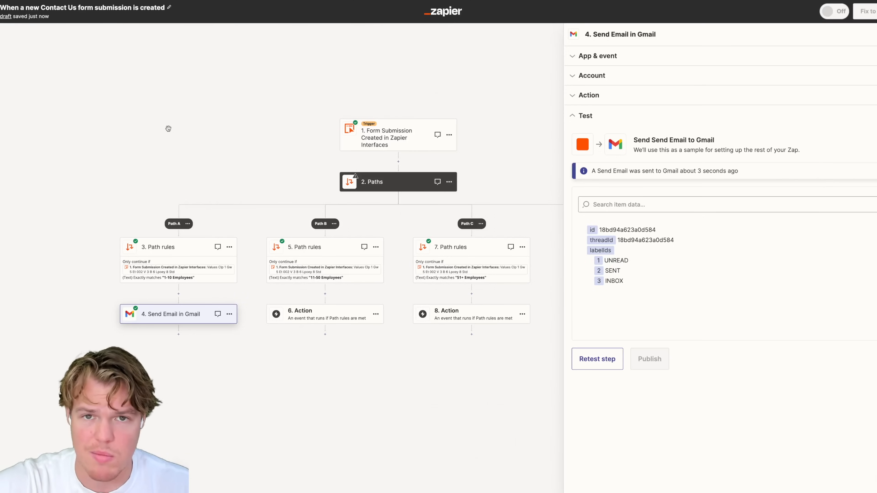
key(ctrl+shift+Tab)
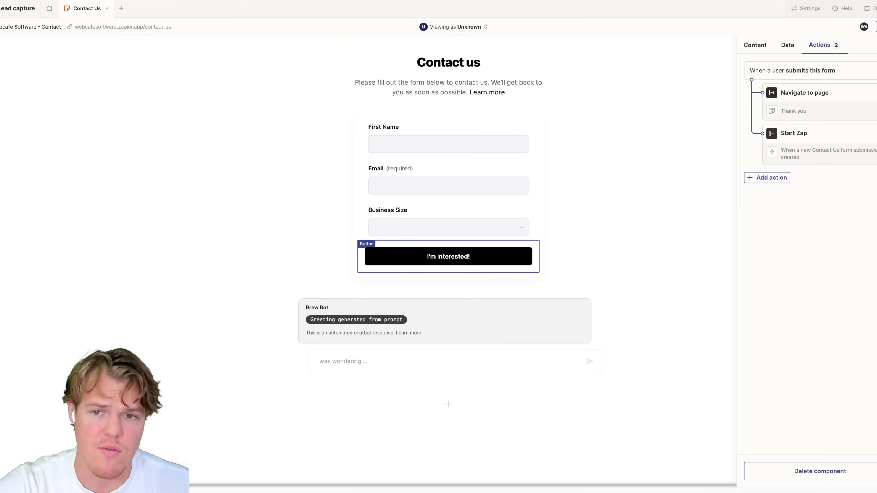
key(ctrl+shift+Tab)
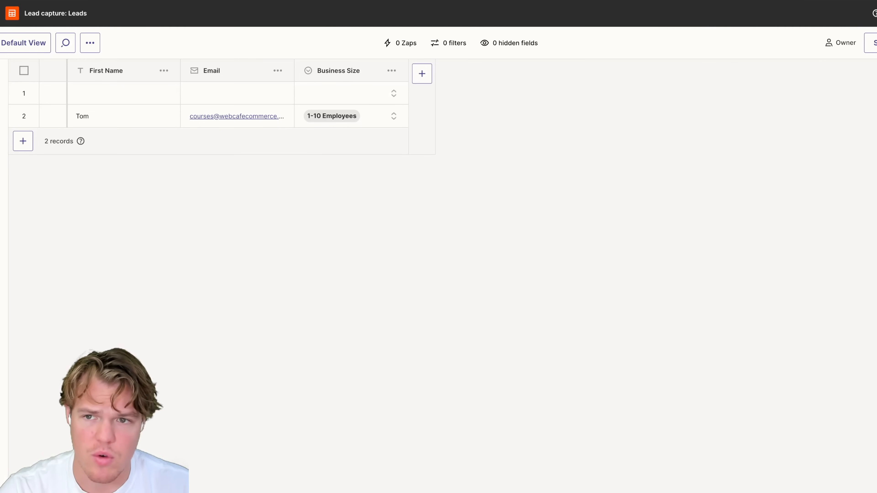
click(423, 74)
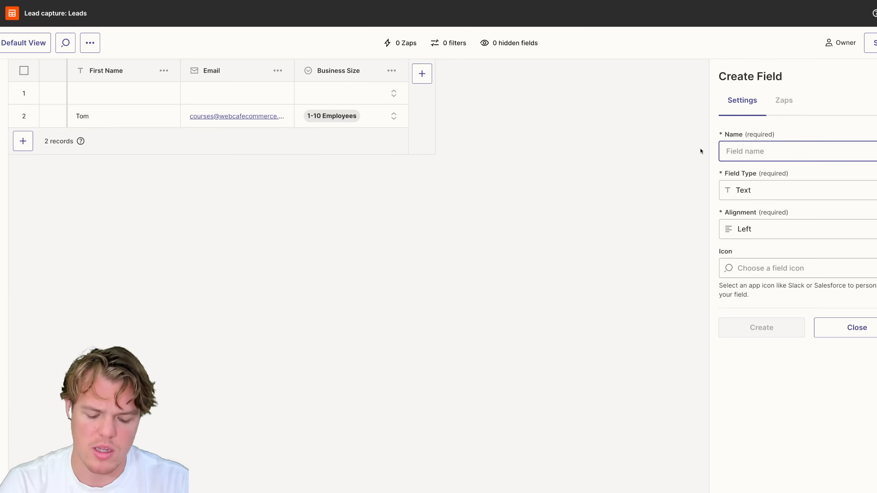
text(Send Emai)
key(BackSpace)
key(BackSpace)
key(BackSpace)
key(BackSpace)
key(BackSpace)
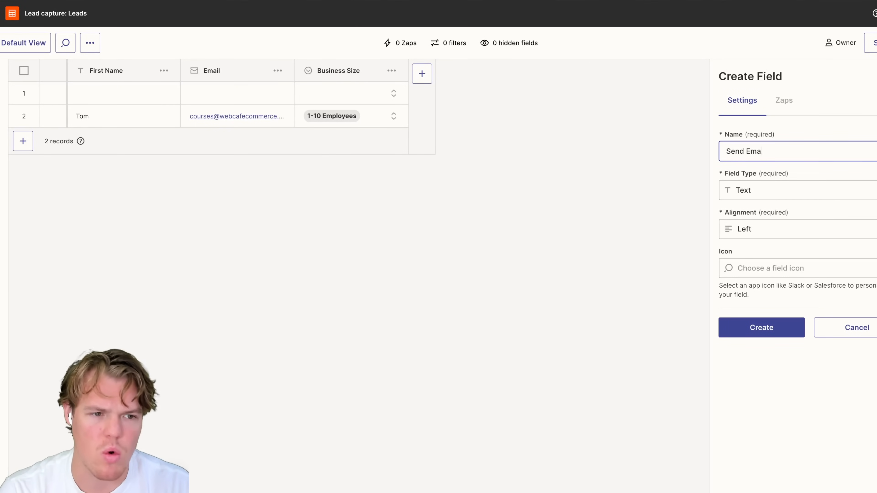
text(Lead P)
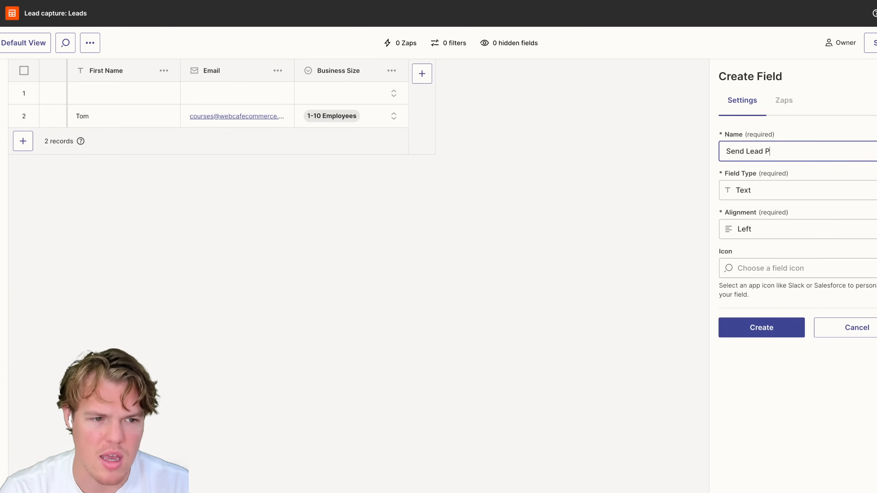
text(DF)
Set the field's type to Checkbox with Center alignment and create the field
click(777, 198)
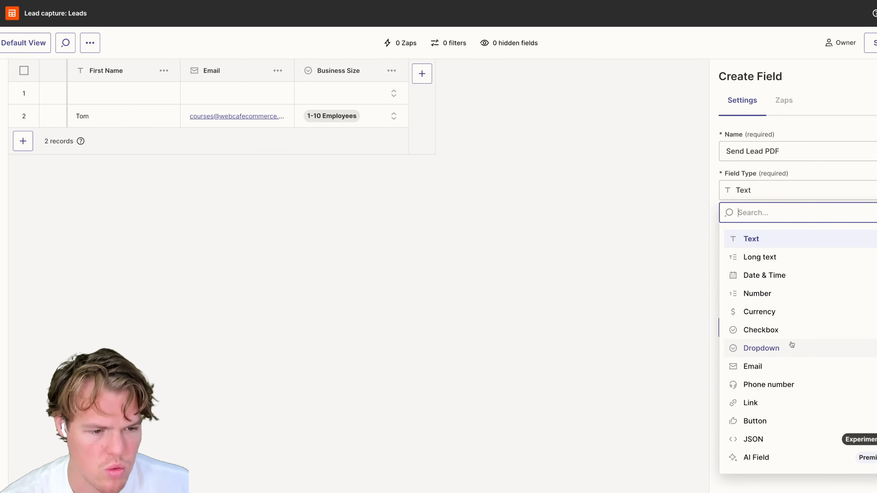
click(787, 330)
click(784, 231)
click(774, 271)
click(761, 327)
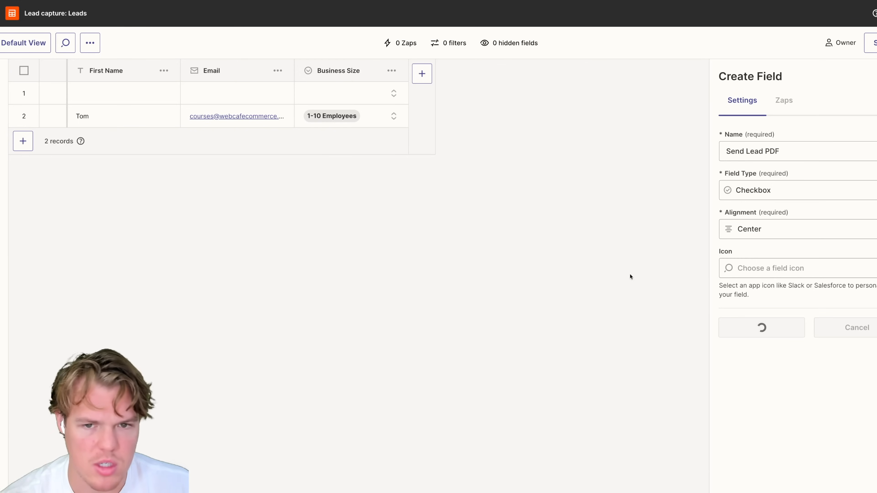
Toggle the Send Lead PDF checkboxes of both records on and off again
click(508, 93)
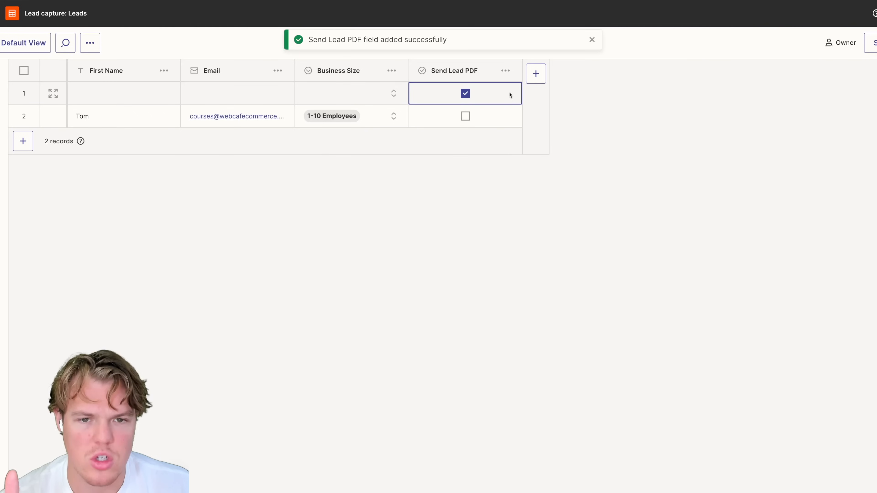
click(495, 92)
click(486, 116)
click(483, 118)
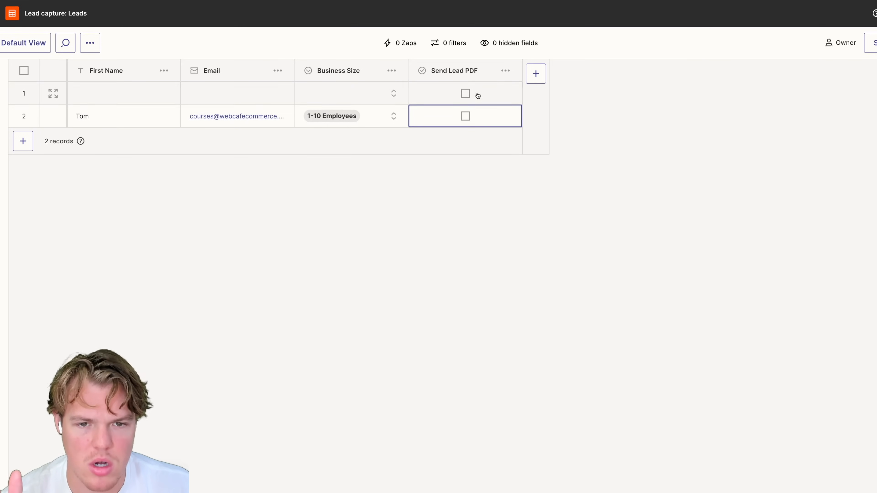
Create a Zap from the Send Lead PDF field, keep its updated-record trigger settings and test the trigger
click(505, 71)
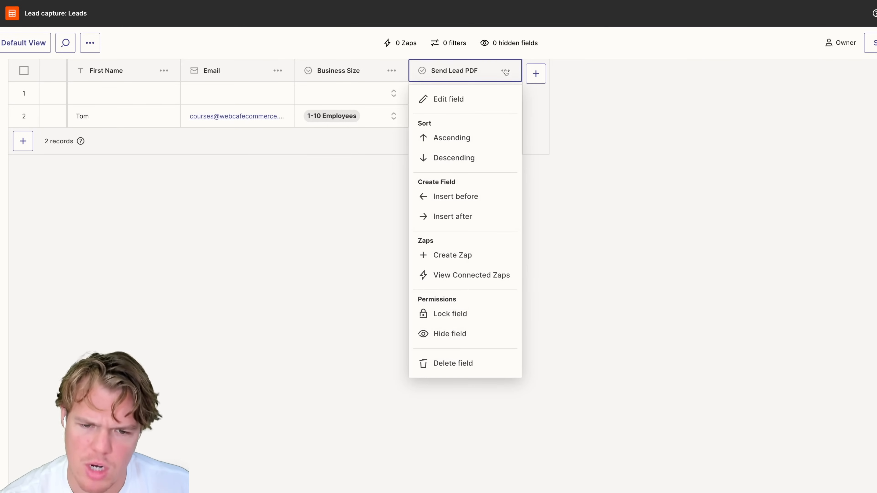
click(484, 258)
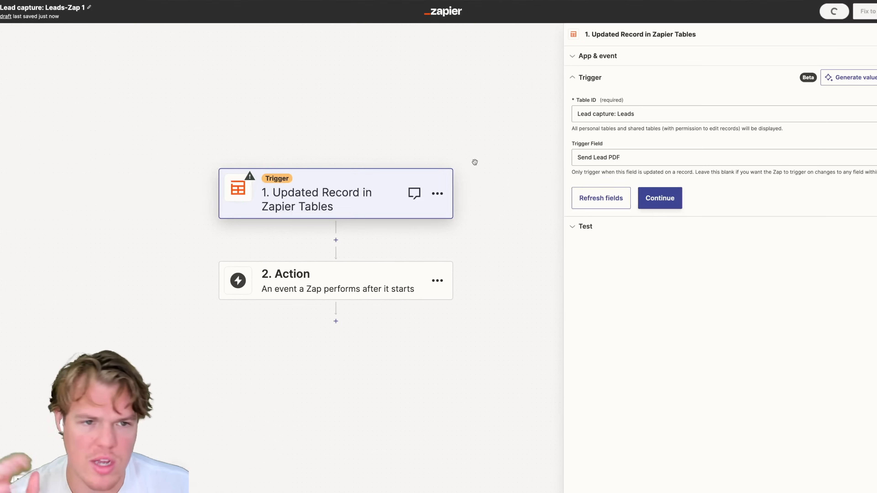
drag(413, 145, 465, 142)
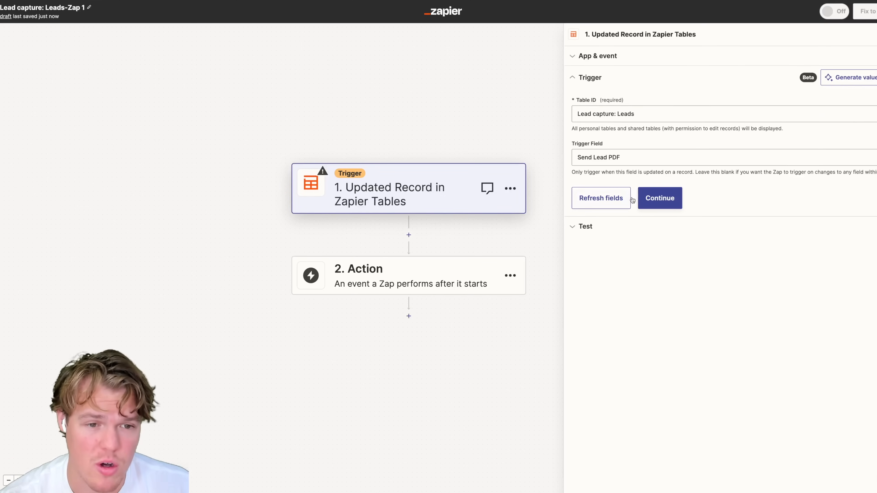
click(657, 200)
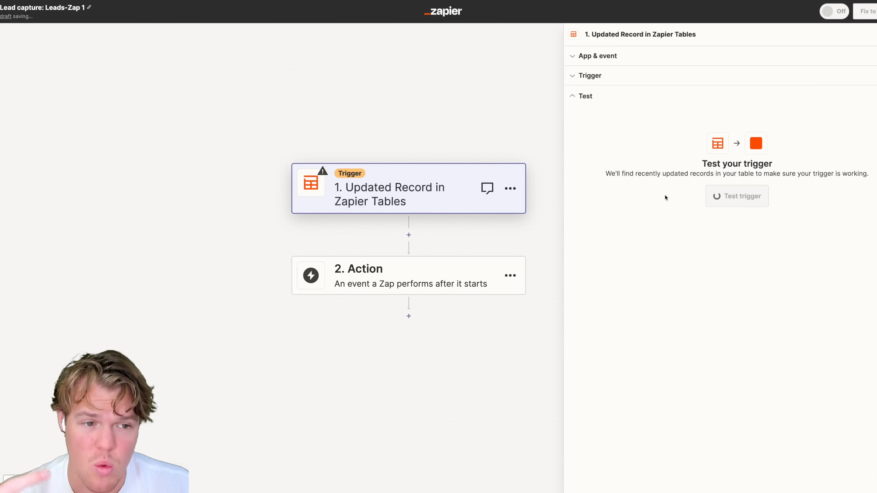
click(747, 201)
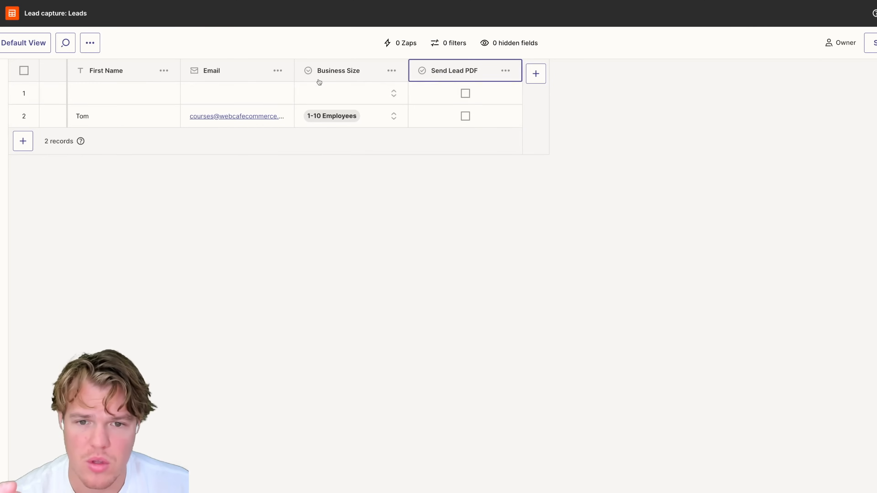
In the Leads table, toggle the second record's Send Lead PDF checkbox and leave it unchecked
click(465, 116)
click(464, 117)
click(465, 116)
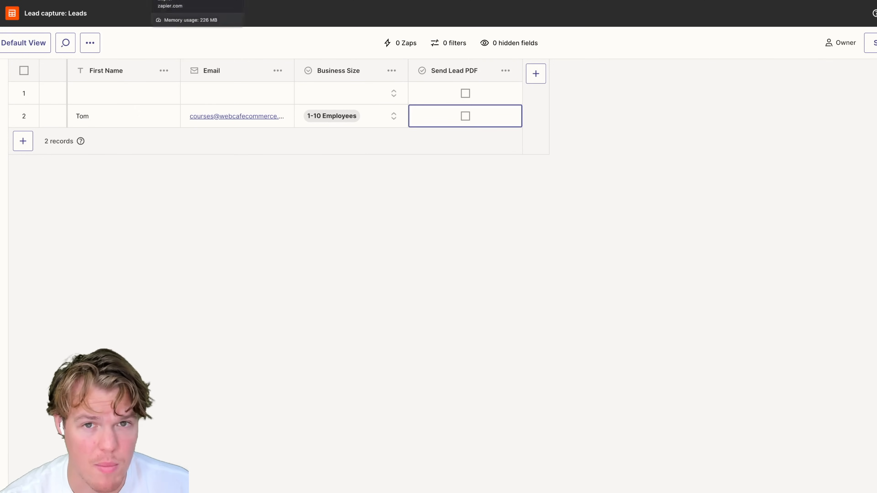
Return to the new Leads Zap and continue with Record B as the trigger's test record
click(186, 0)
click(641, 210)
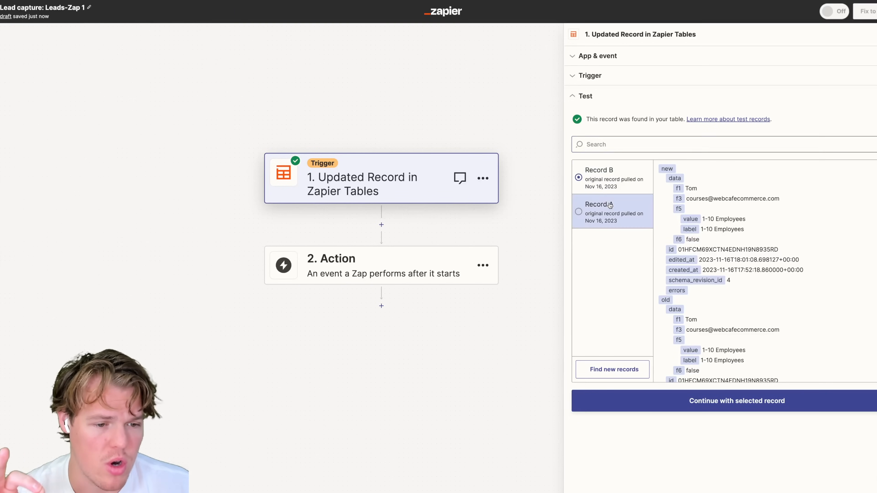
click(642, 176)
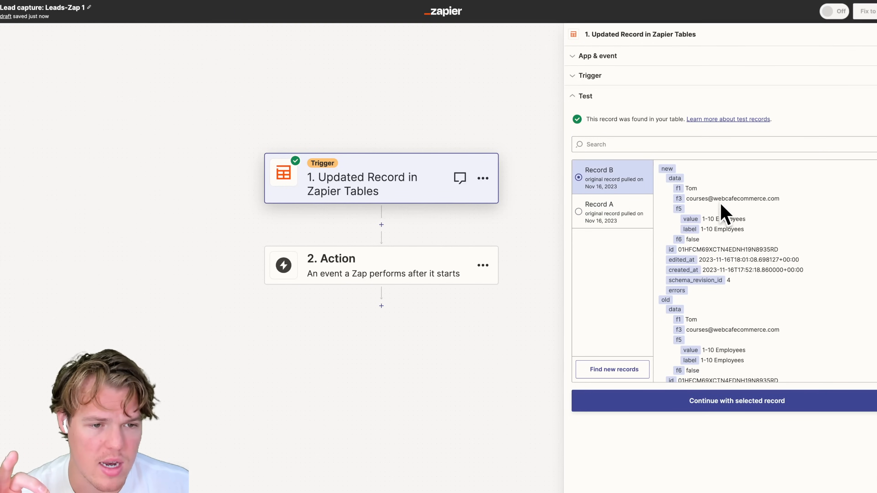
click(725, 401)
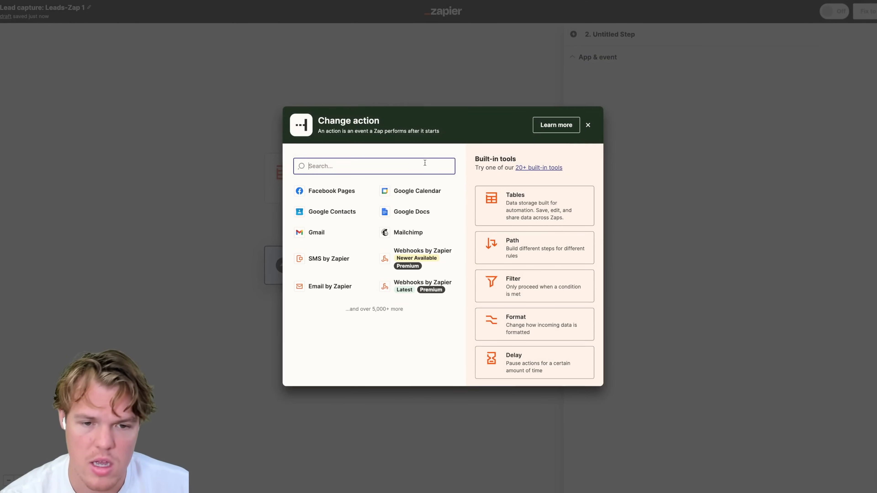
Set the Zap's second step to Gmail with the Send Email event and continue to account selection
text(gmail)
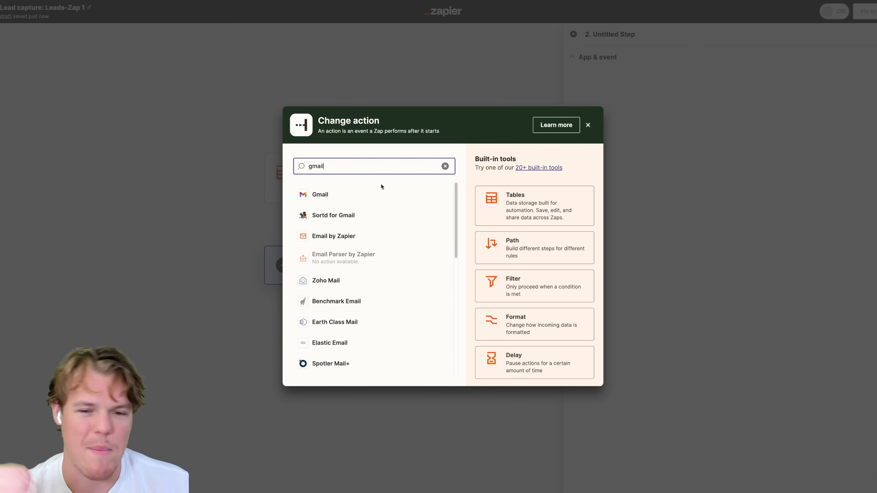
click(381, 193)
drag(525, 200, 538, 185)
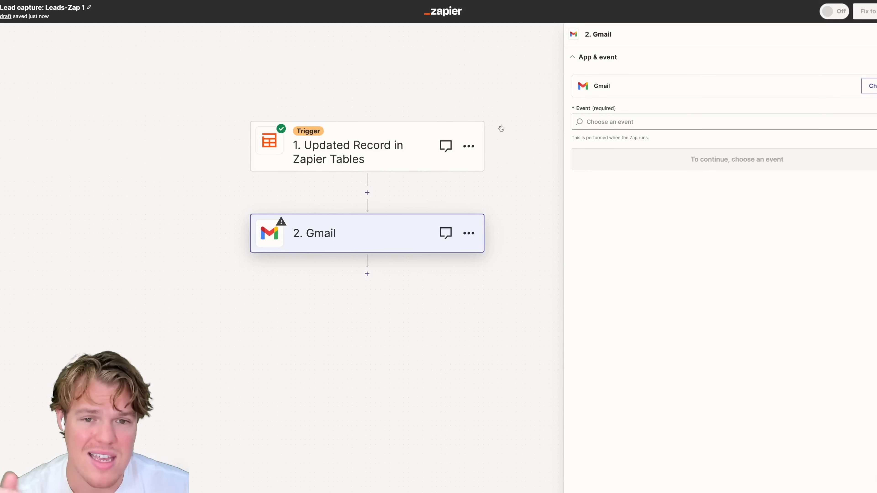
click(626, 128)
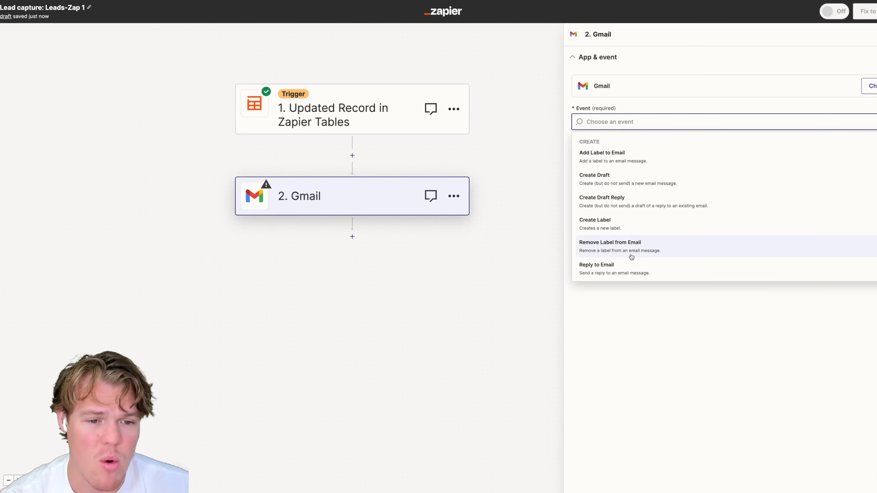
scroll(628, 252, down, 2)
click(617, 243)
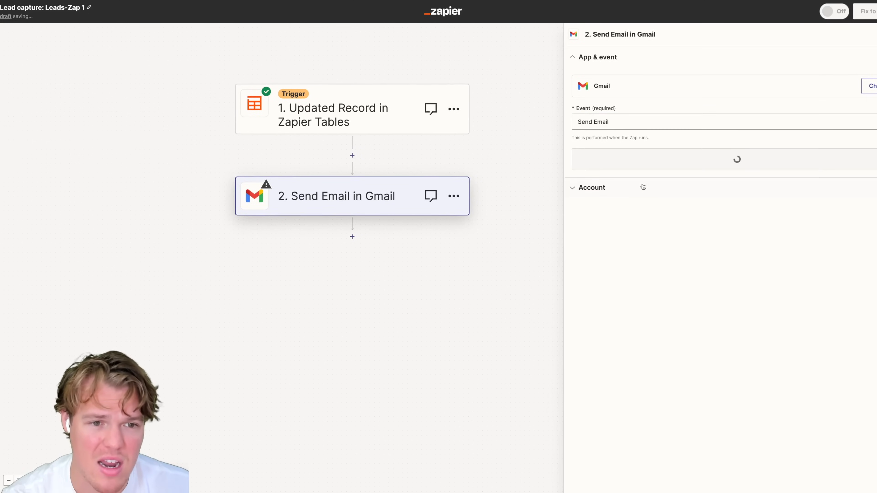
click(657, 163)
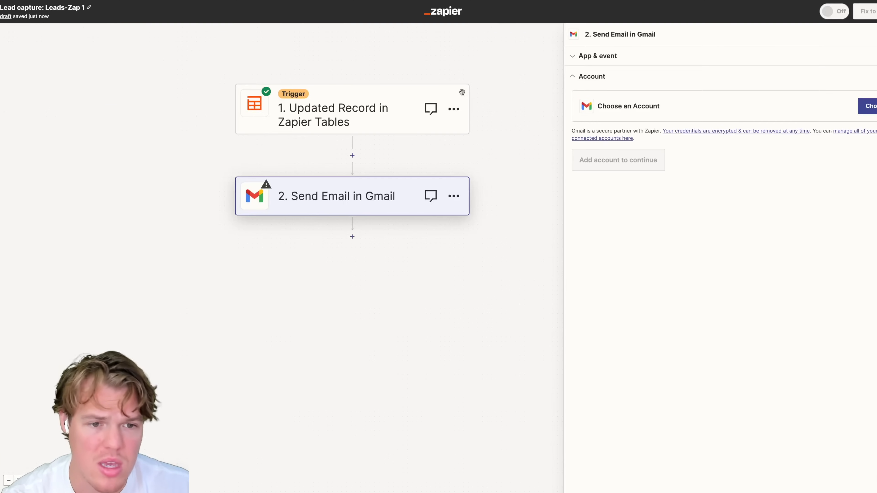
Choose the existing courses Gmail account for the Send Email action and continue to its action settings
click(867, 106)
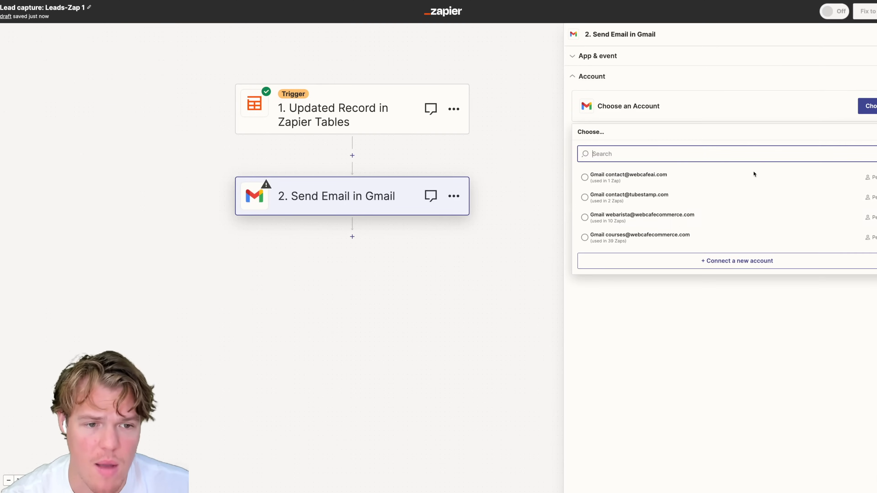
click(656, 236)
click(610, 163)
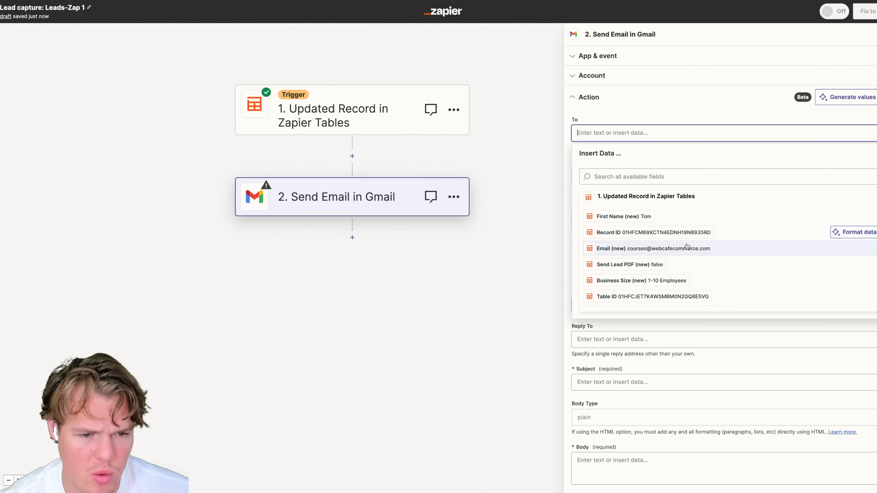
Set the email's recipient to the Email (new) value from the updated table record
click(687, 248)
click(702, 111)
scroll(684, 169, down, 4)
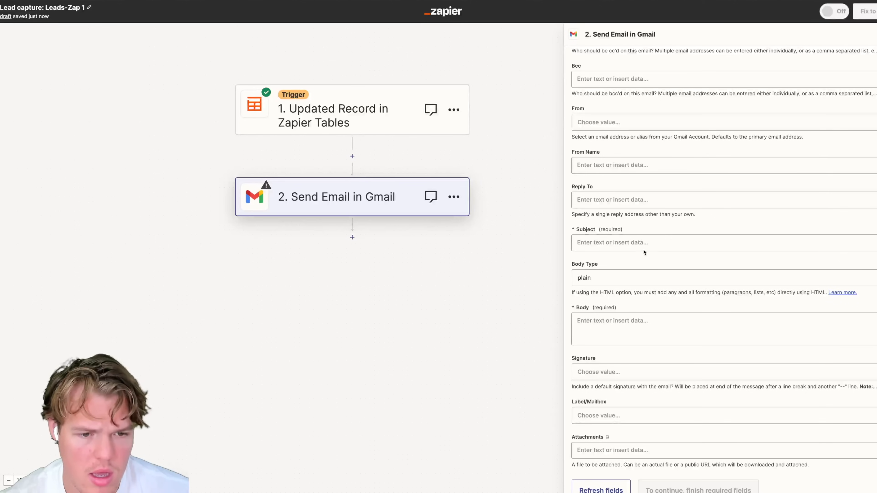
click(649, 243)
click(618, 325)
click(541, 269)
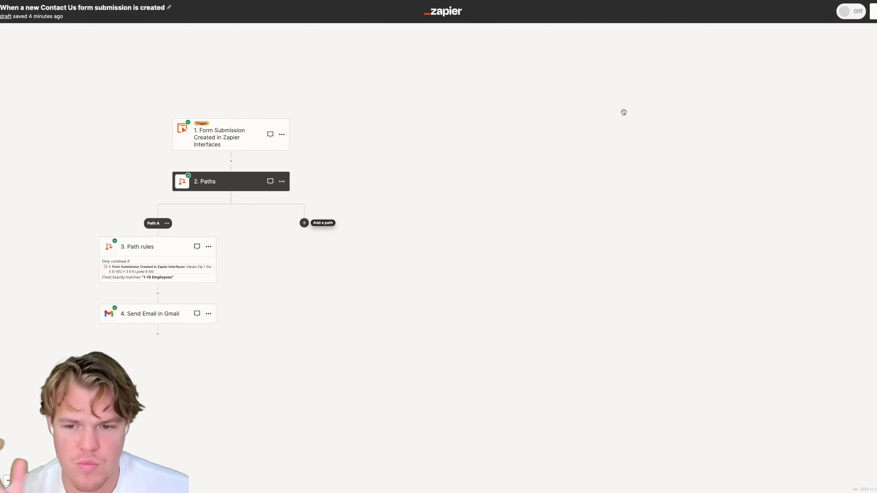
Publish the Contact Us form submission Zap that now has only Path A
drag(441, 148, 587, 162)
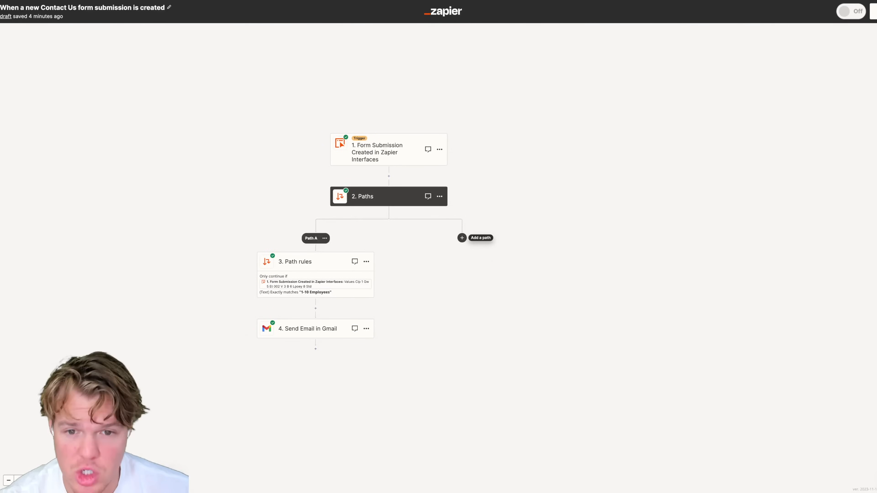
click(874, 11)
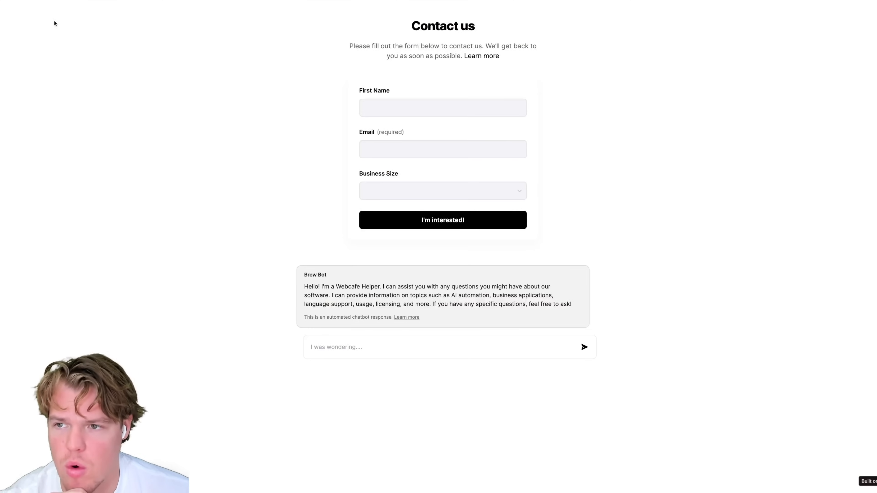
In the Contact Us page editor, start a new form-submit action of type Show notification for the form
click(410, 139)
click(357, 214)
click(356, 215)
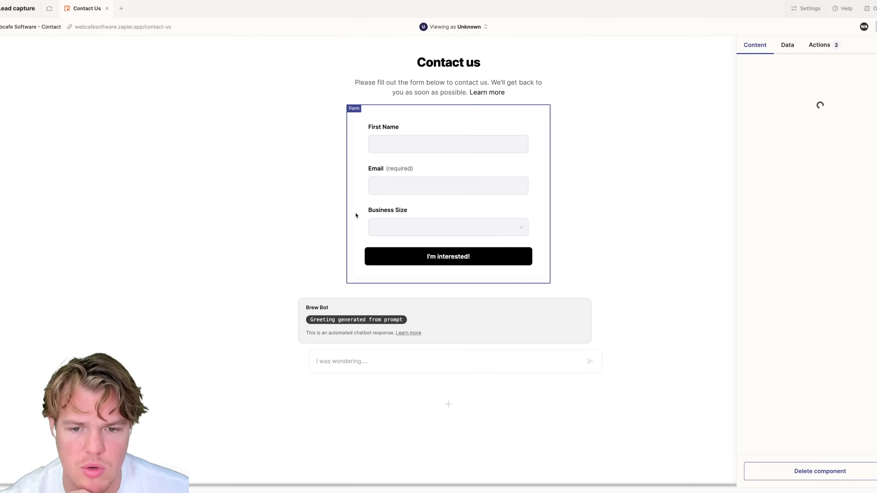
click(821, 45)
click(782, 180)
click(824, 145)
click(815, 190)
Enter "PDF Coming Soon" as the notification message for the new form action
click(814, 176)
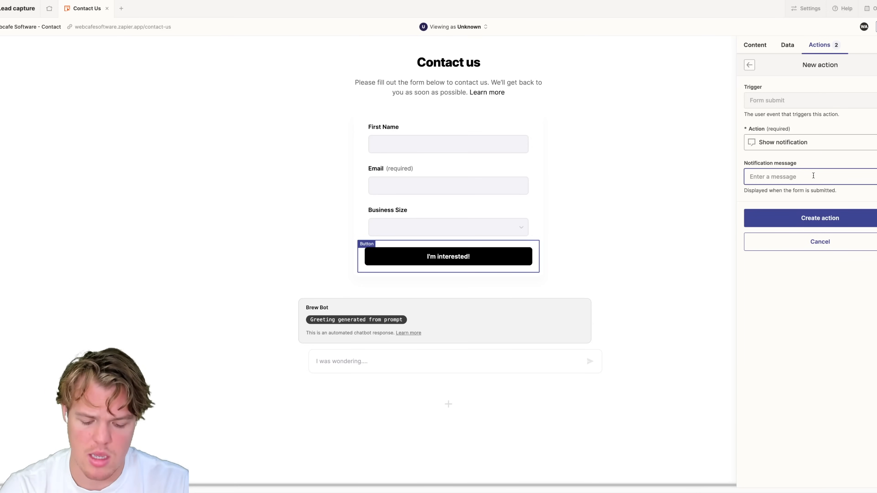
text(PDF CO)
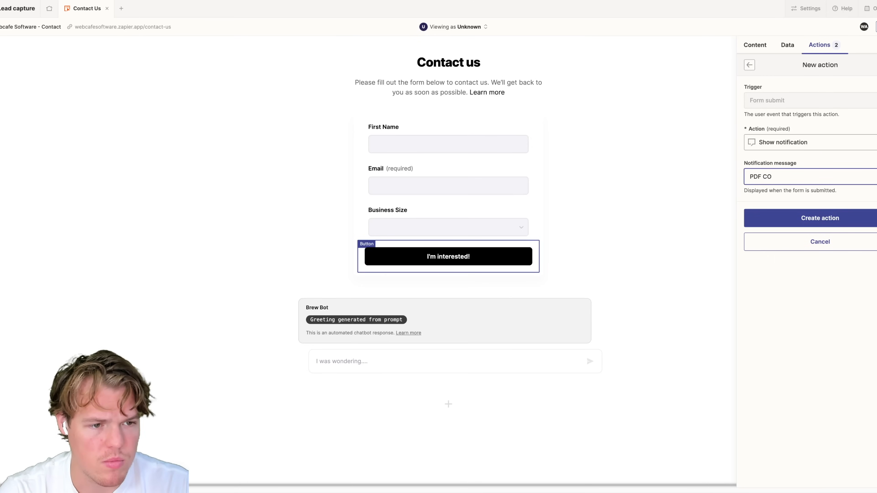
key(BackSpace)
text(omi)
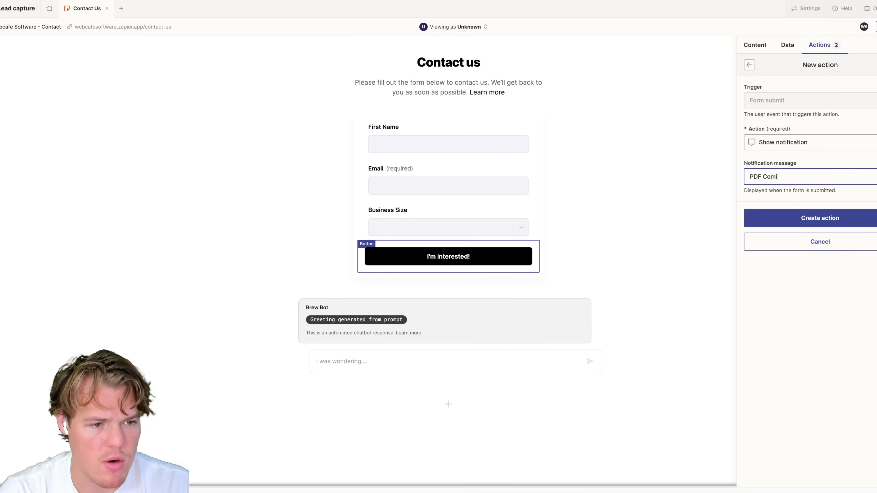
text(ng Soon)
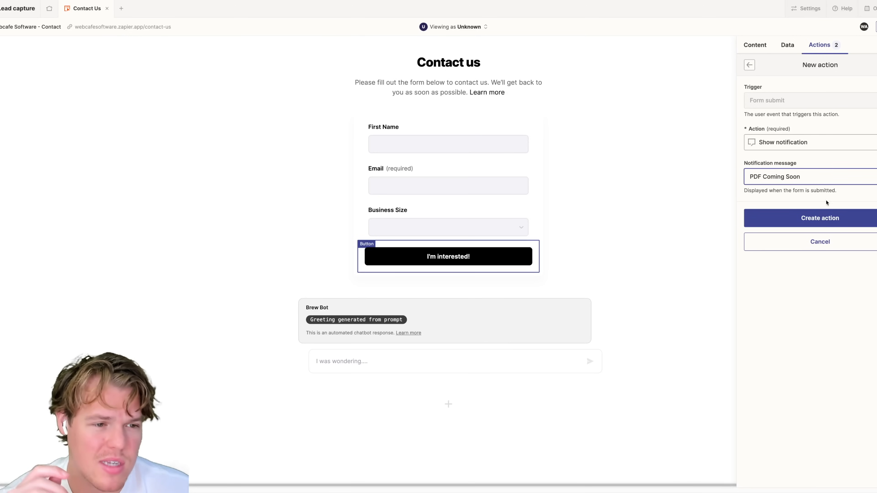
Create the Show notification action for the form and return to the form's content settings
click(825, 218)
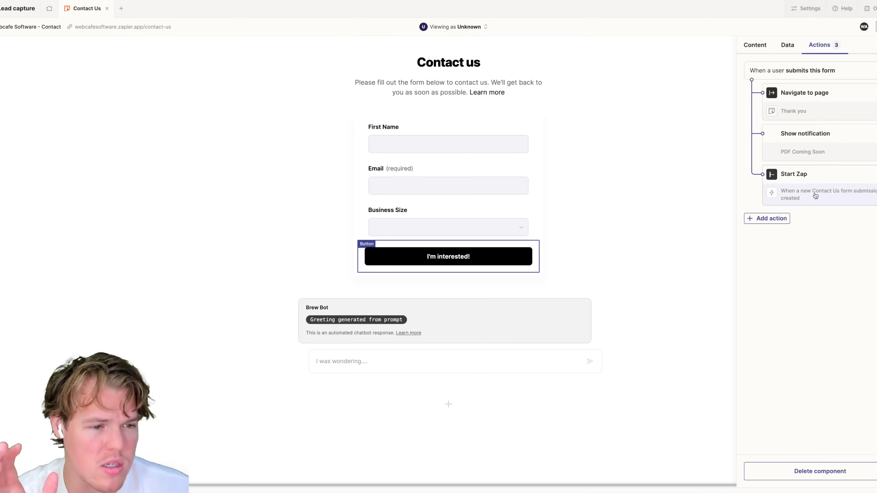
click(756, 50)
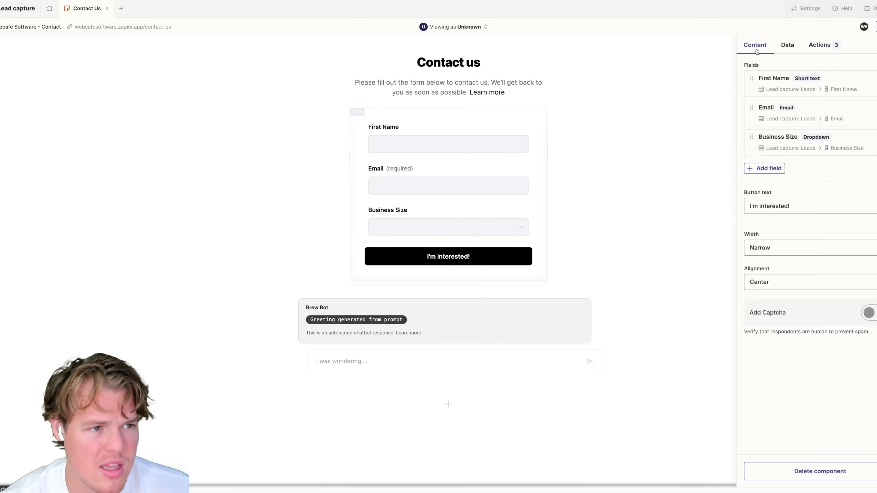
click(683, 82)
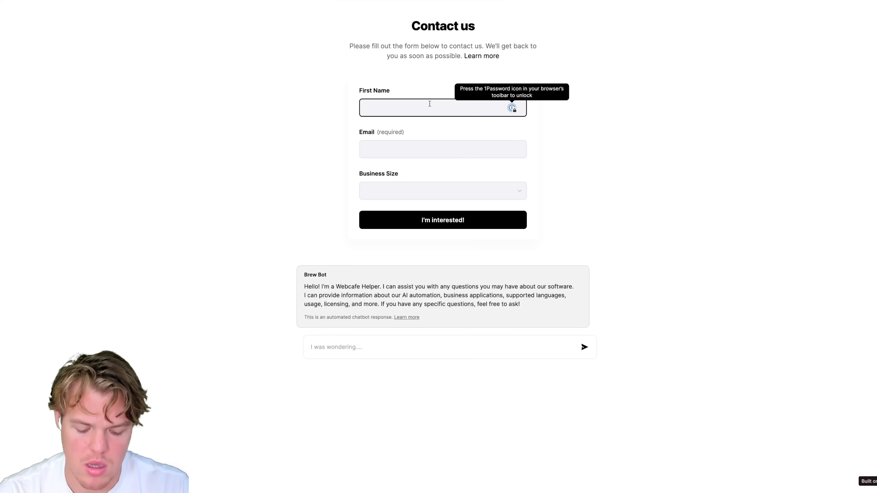
Fill in the live Contact Us form with a test first name, the contact's email and a business size of 1-10 Employees
text(Jim)
click(407, 148)
key(ctrl+v)
click(376, 193)
click(398, 234)
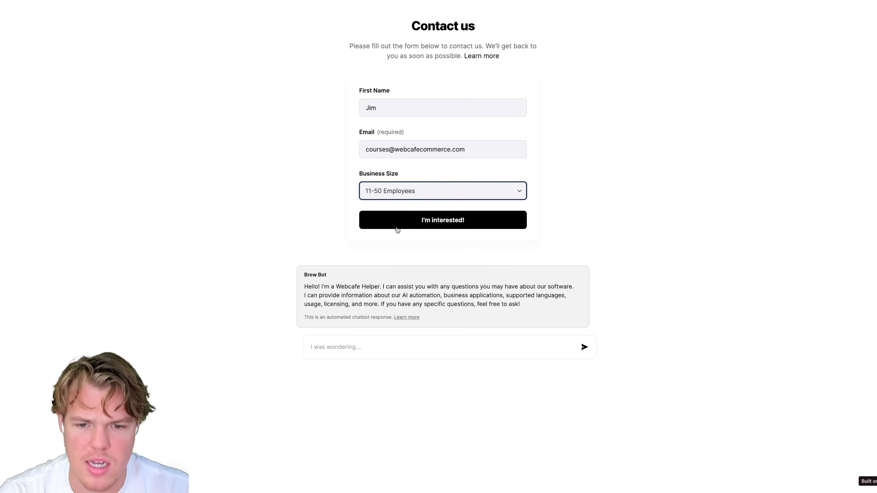
click(402, 189)
click(397, 216)
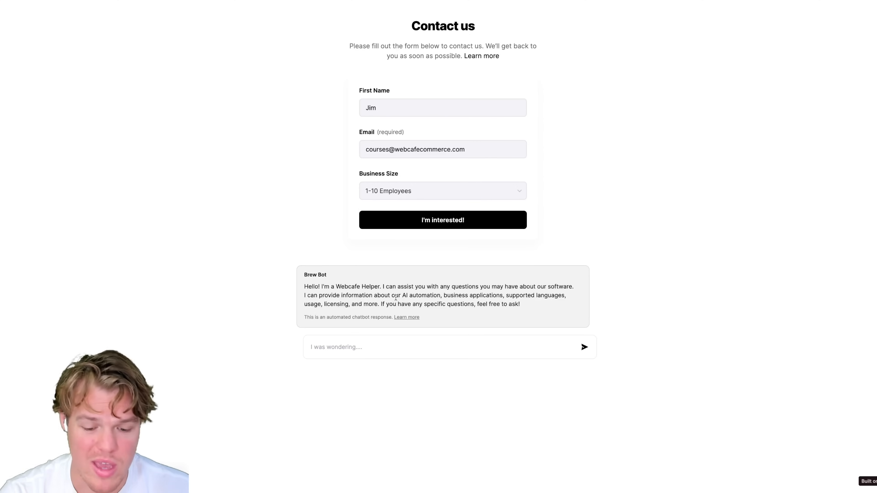
Submit the completed Contact Us form, switch to the Gmail inbox and open the New Lead! email
click(431, 227)
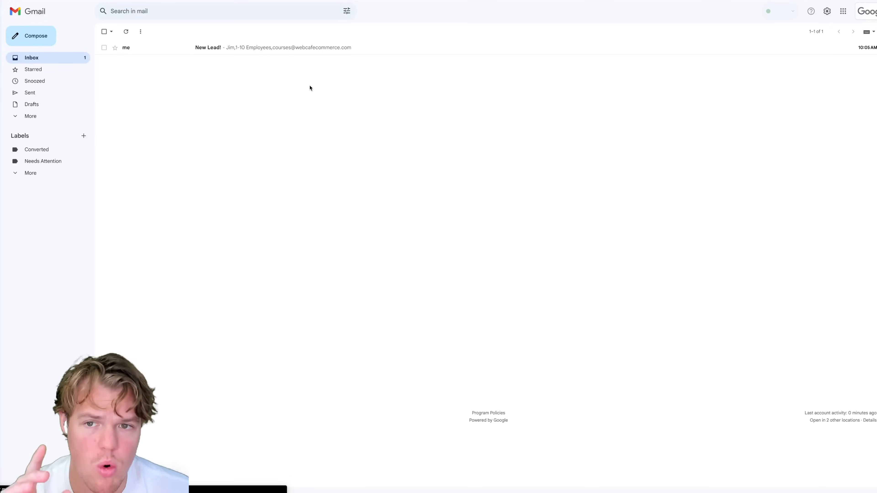
click(309, 49)
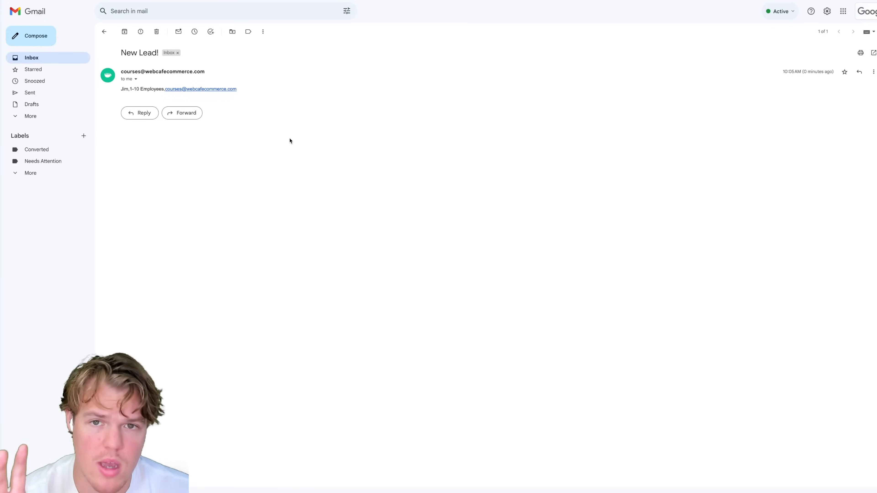